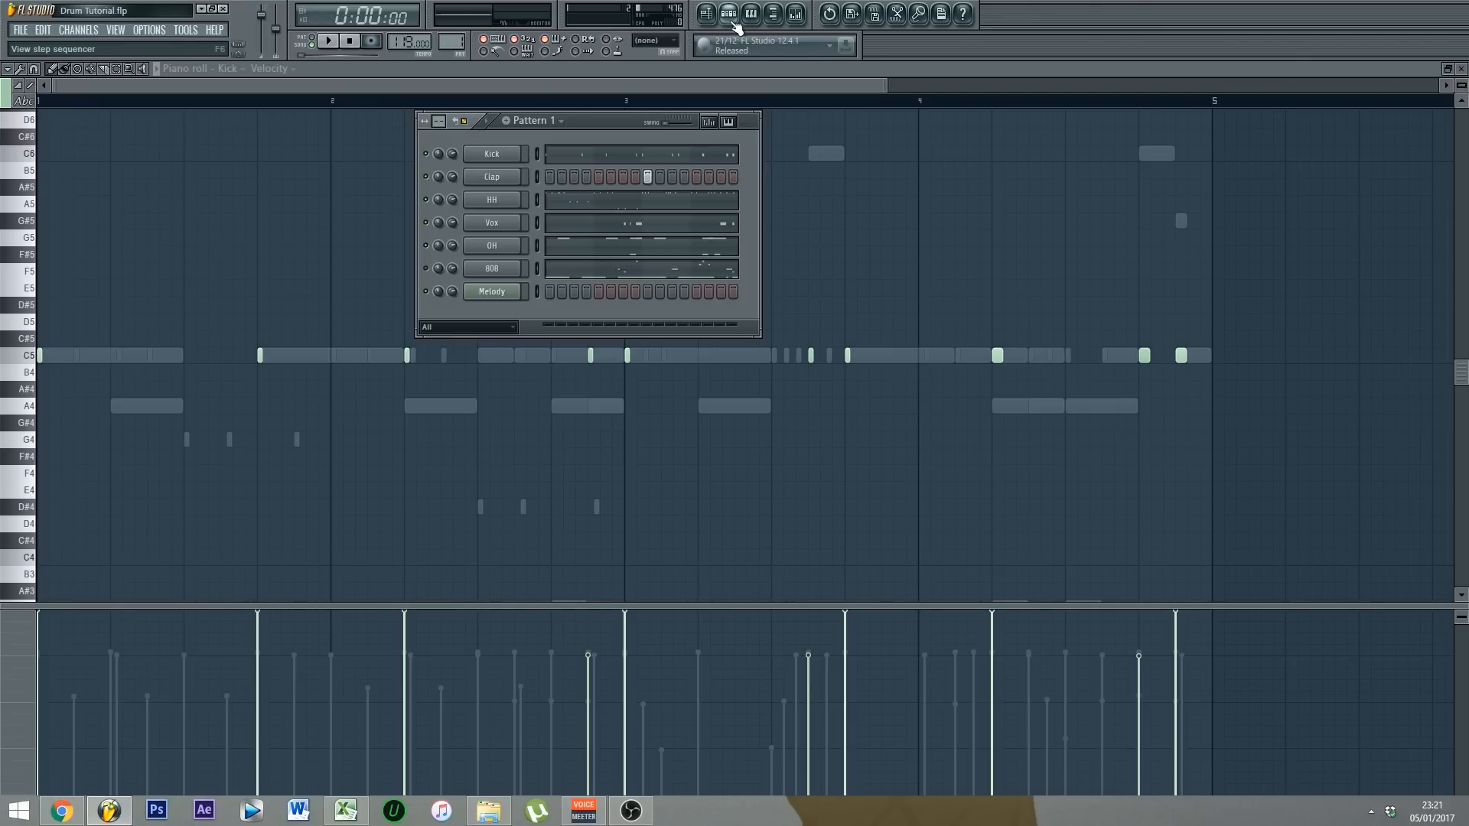
Step: Compare the drum track levels in the mixer with the channels of Pattern 1 in the step sequencer
click(796, 14)
right_click(579, 243)
click(559, 245)
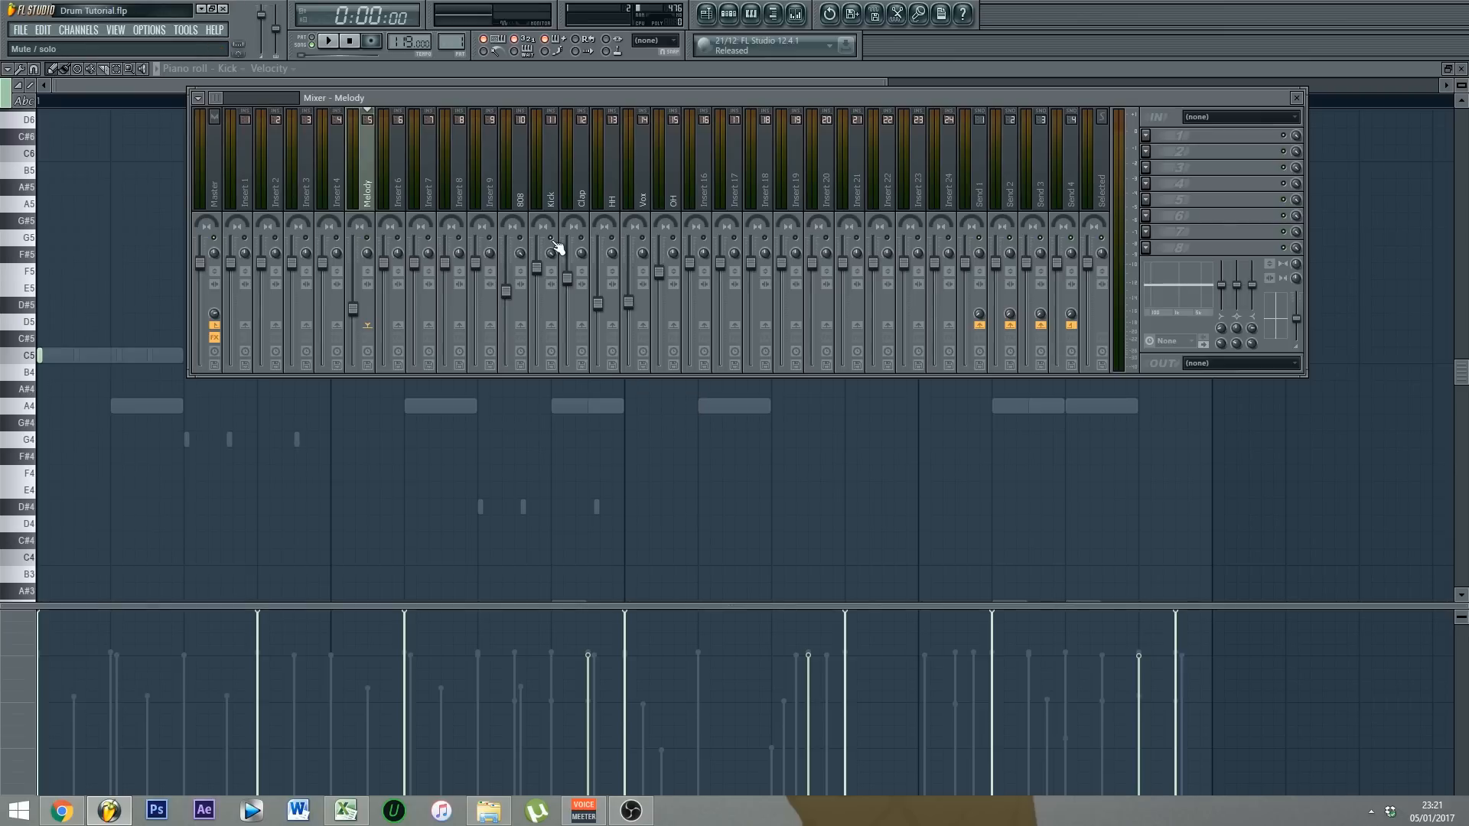
click(731, 14)
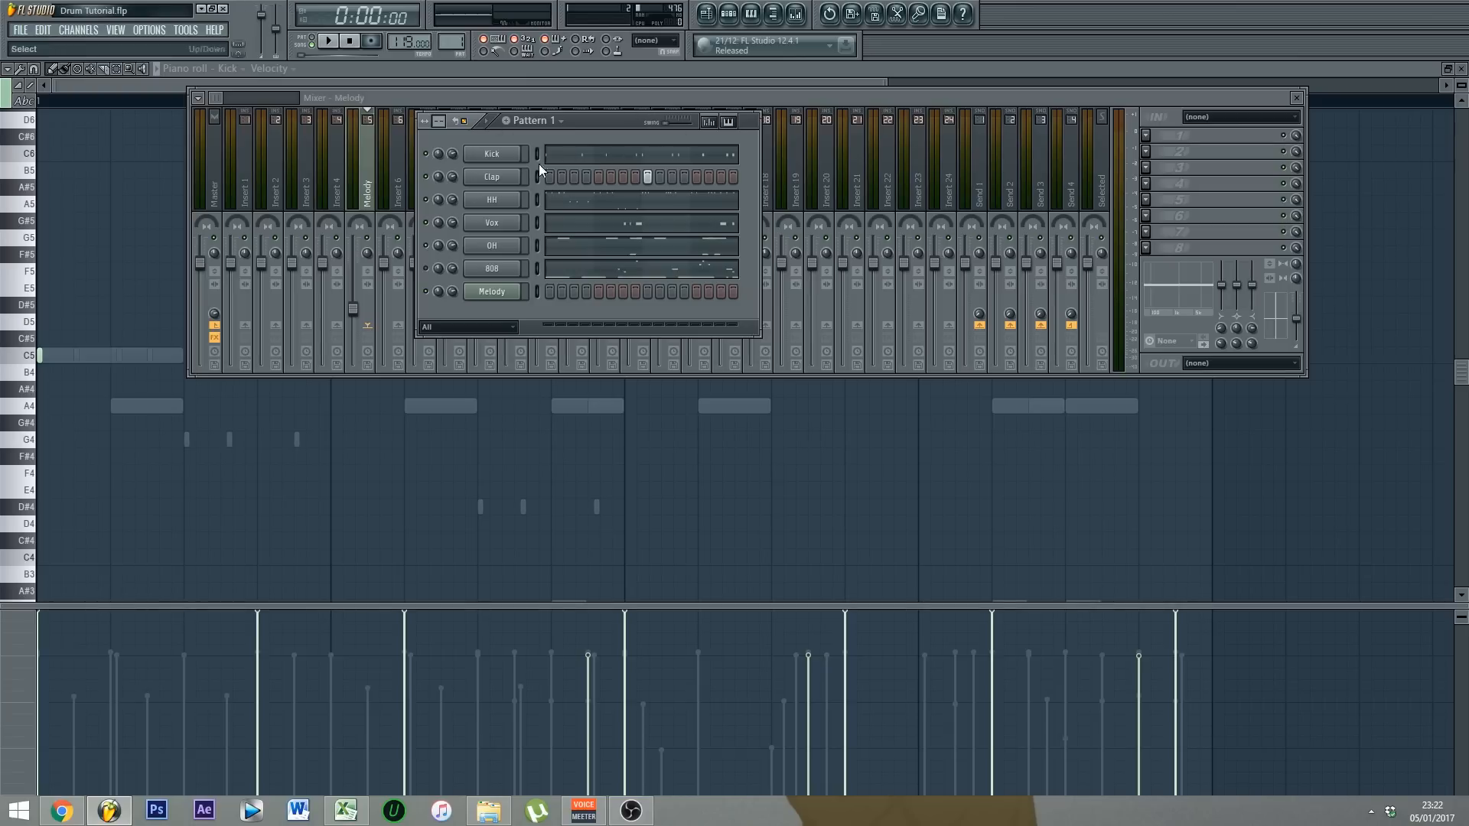
click(750, 122)
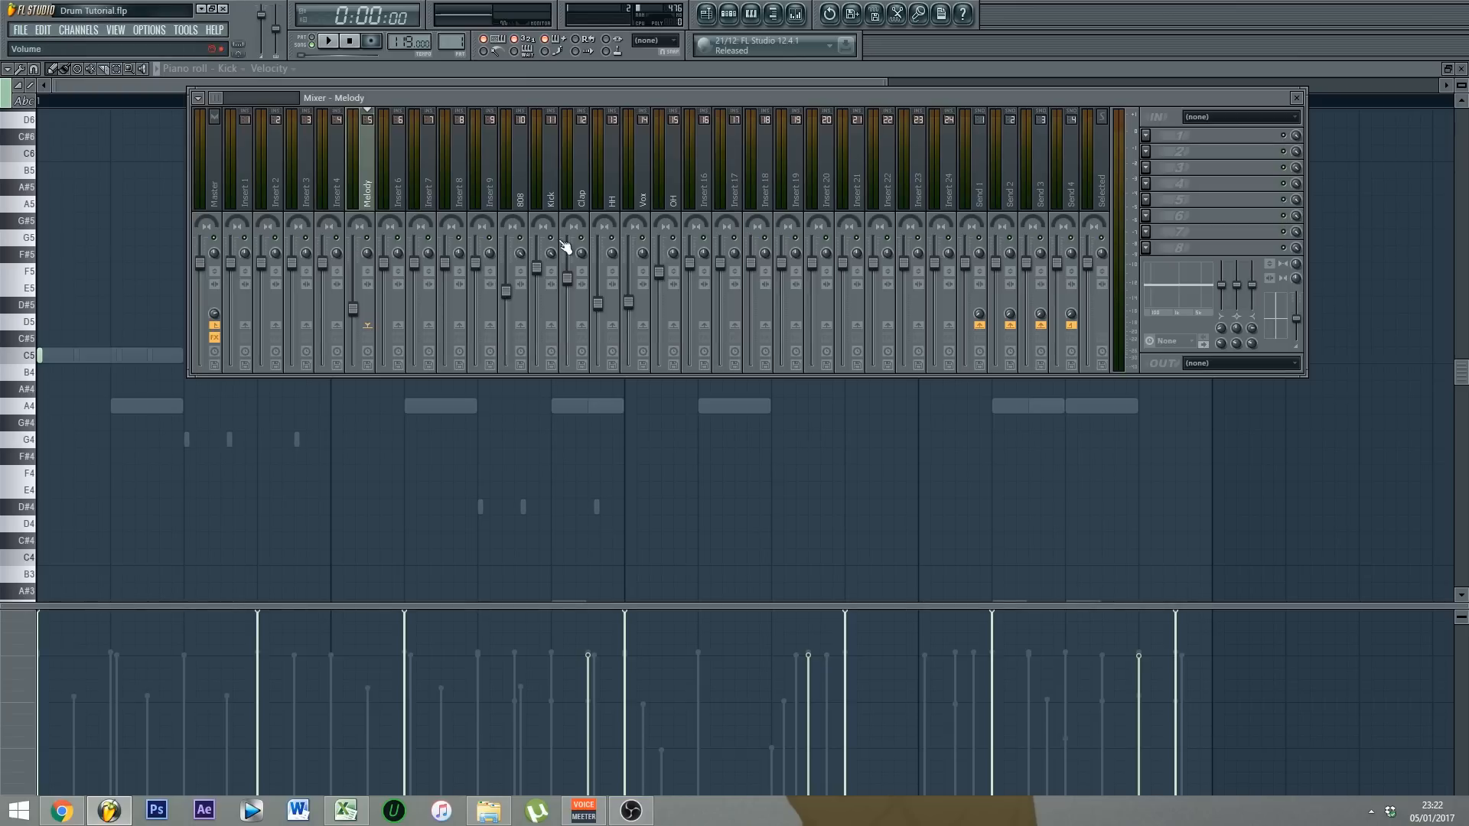
click(729, 13)
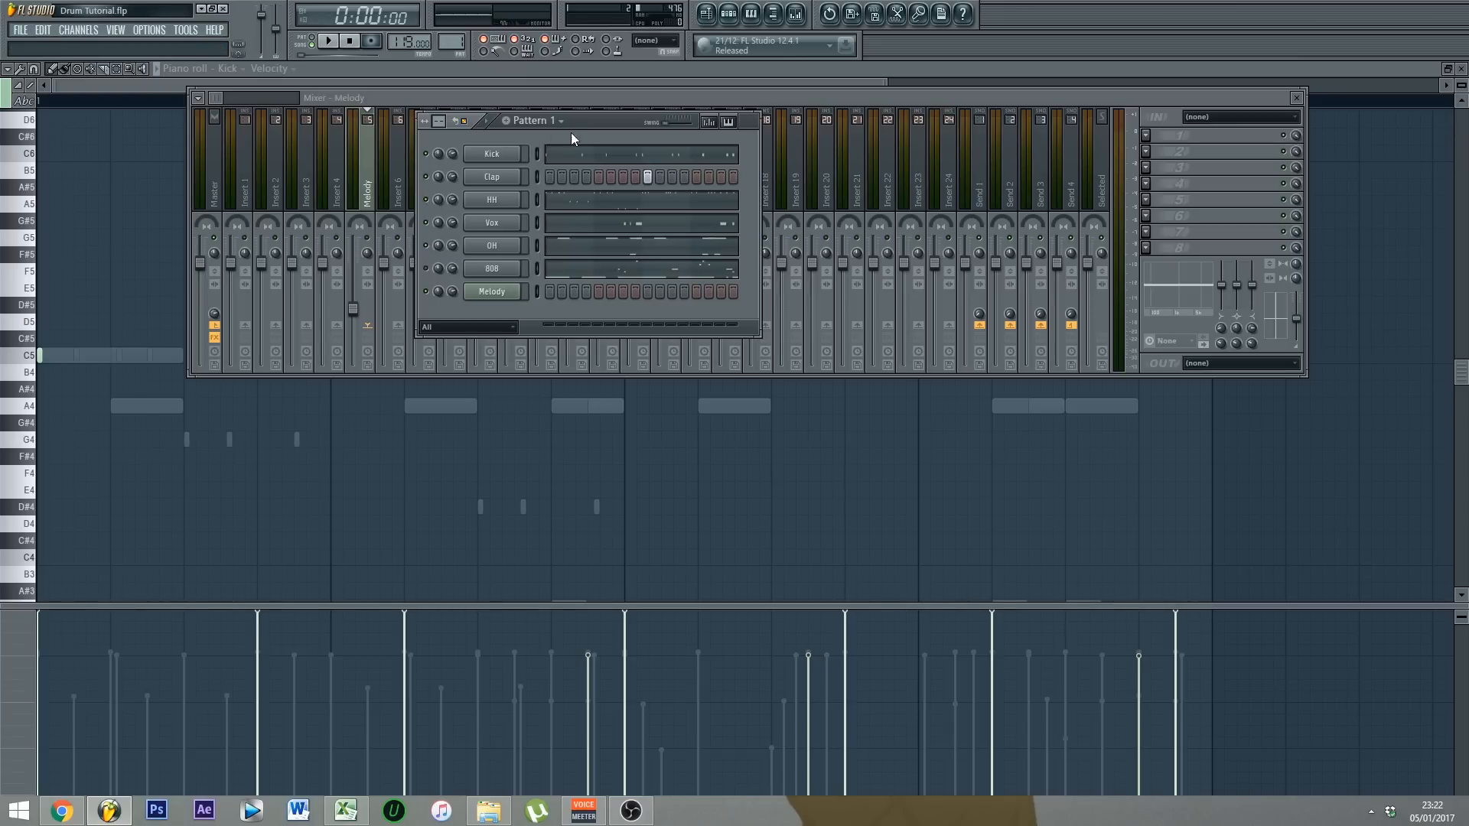
click(768, 97)
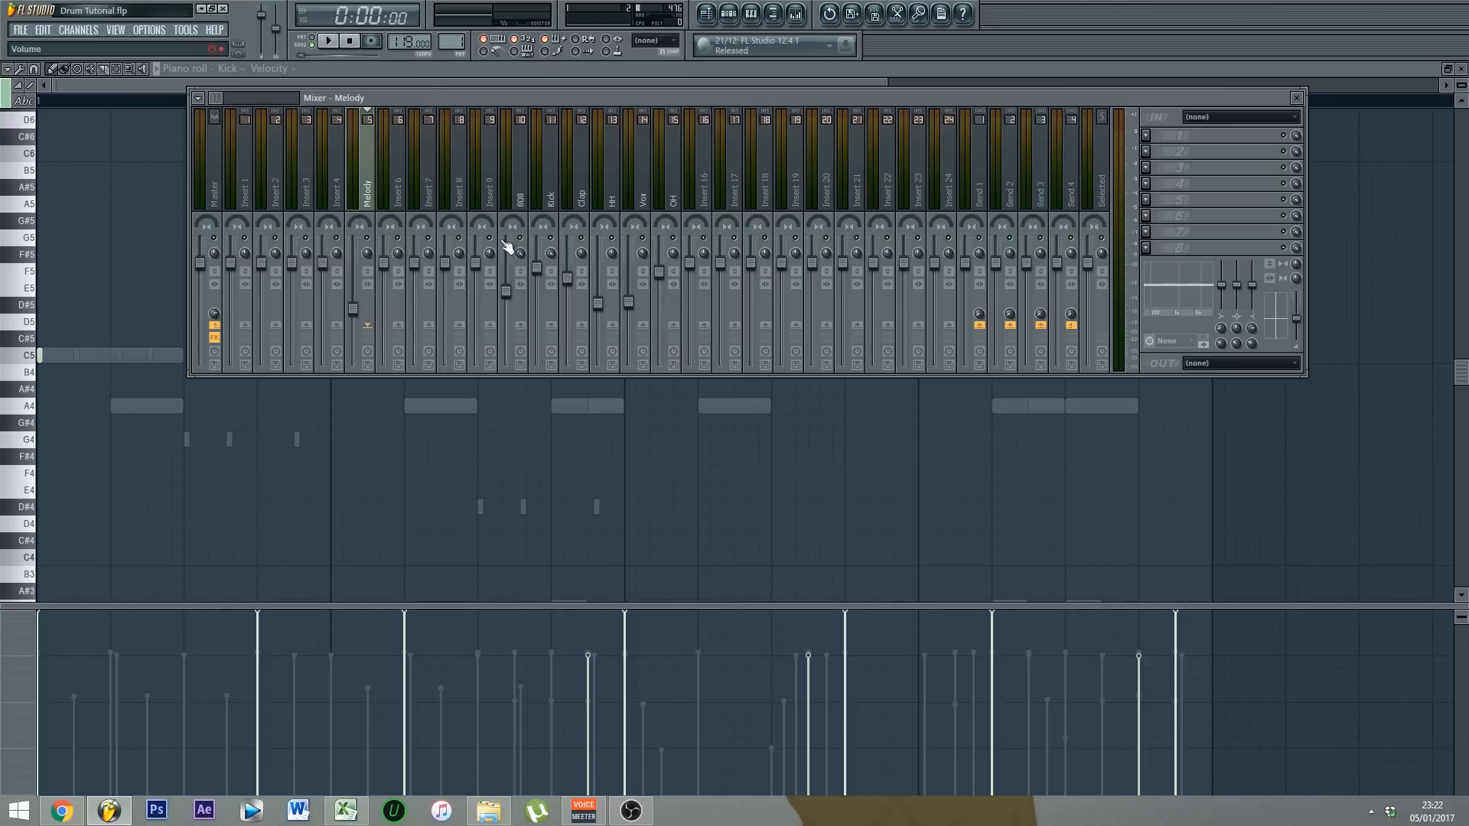
key(F6)
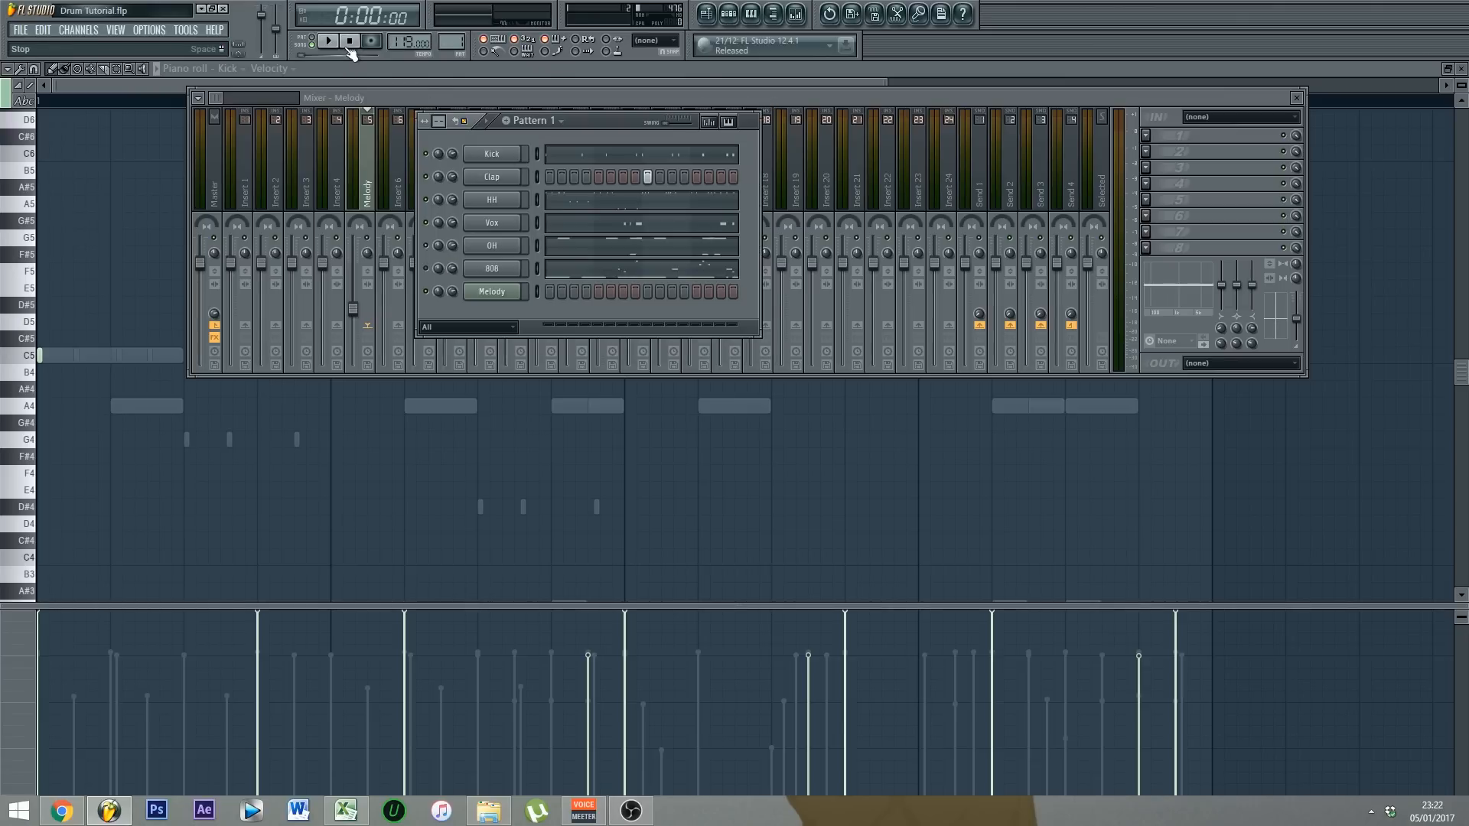
Step: Play Pattern 1, stop it, and check the mixer's drum tracks against the step sequencer again
key(space)
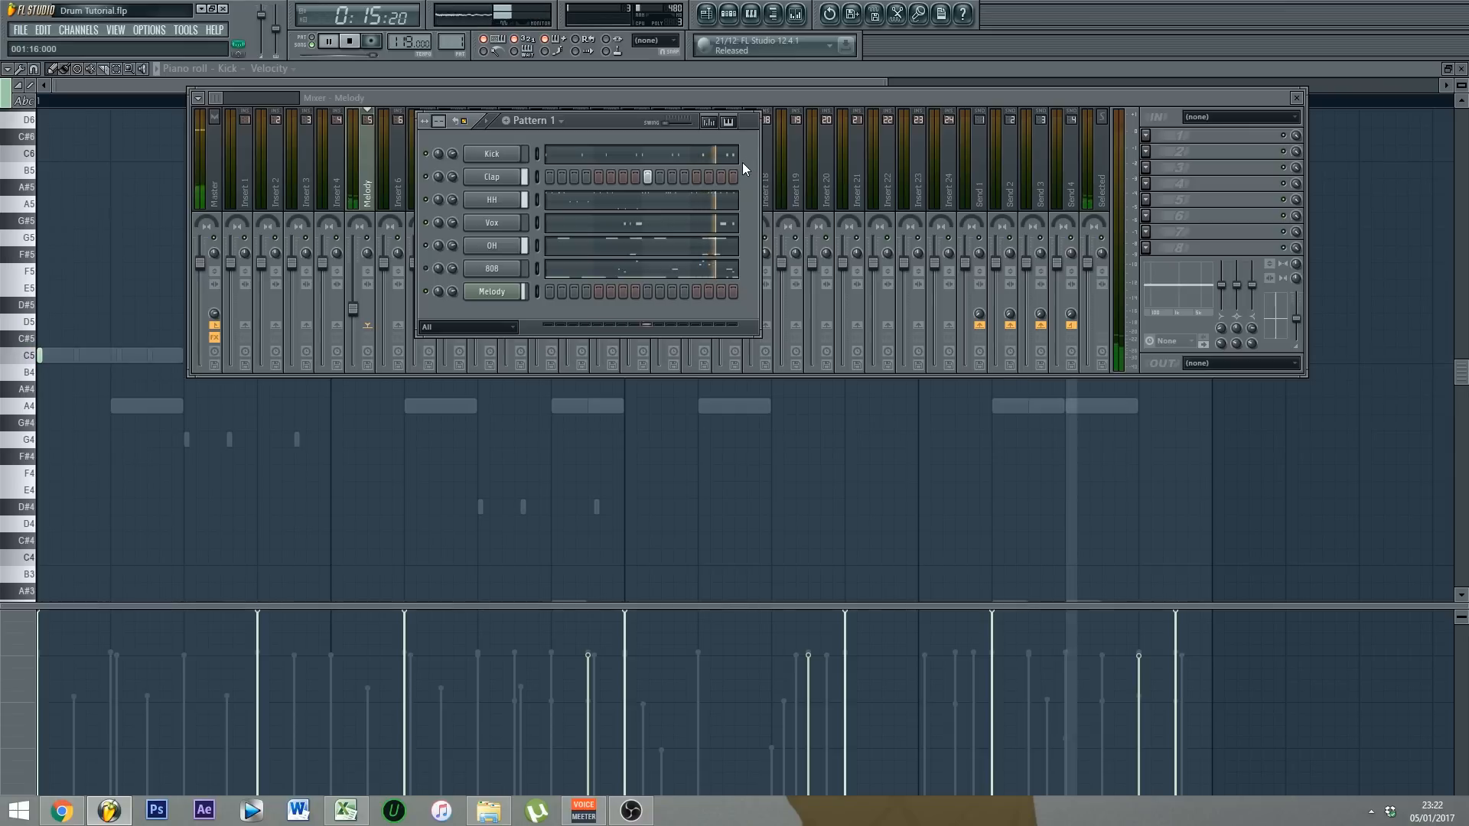
key(space)
click(796, 94)
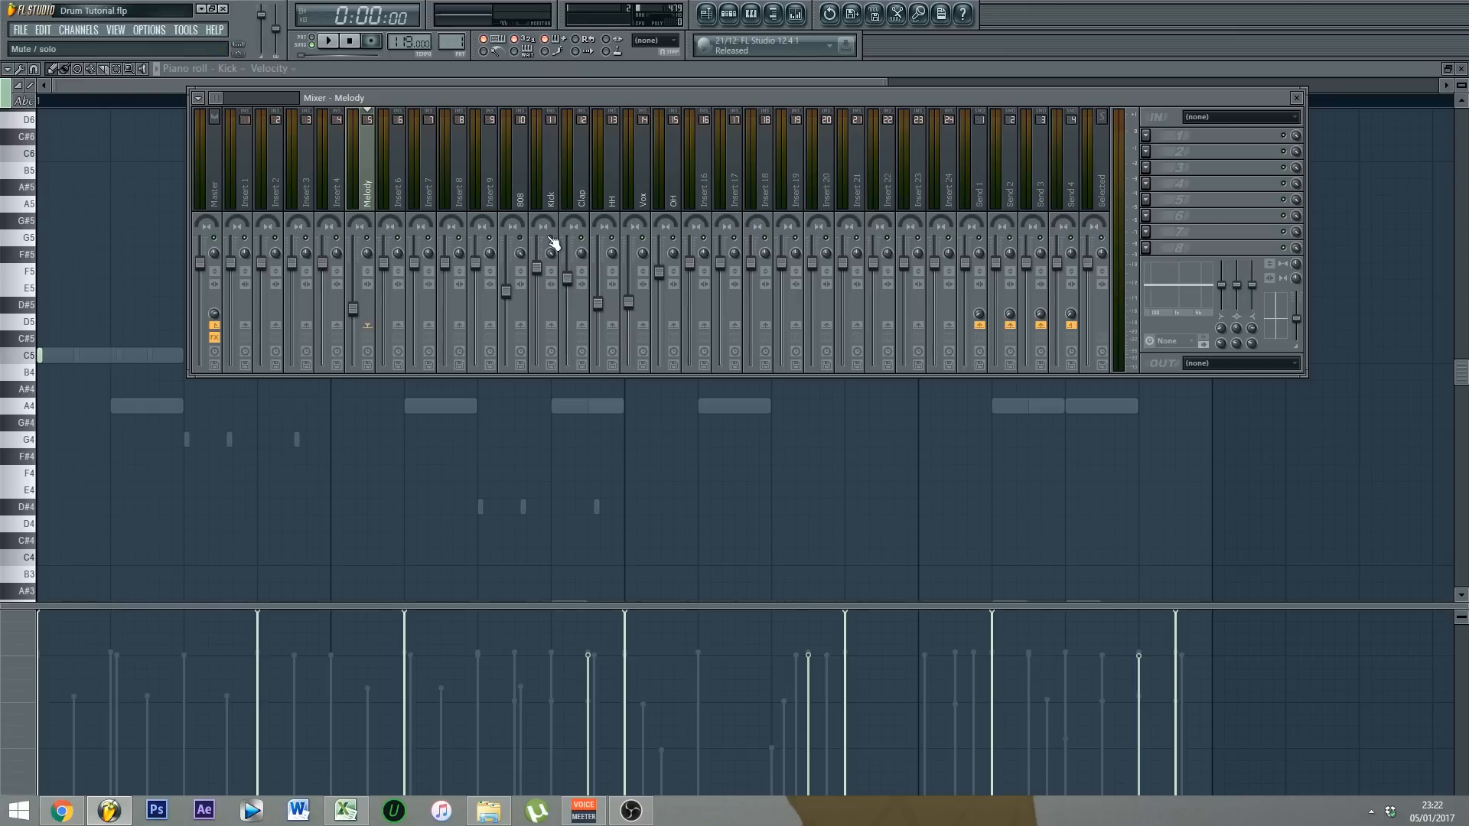
click(751, 13)
click(852, 100)
click(750, 13)
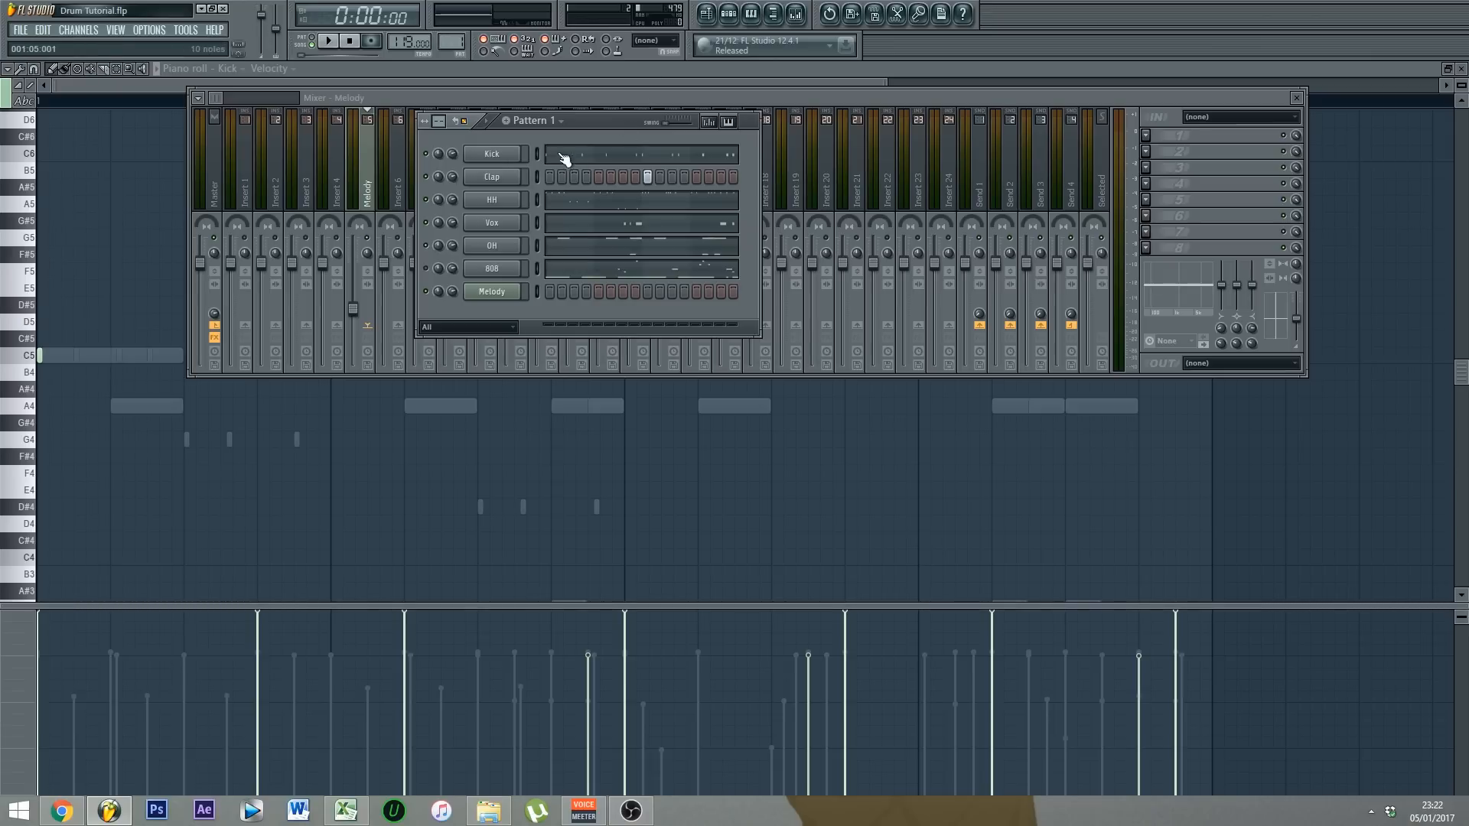
Step: Open the Kick channel's notes in the piano roll with all four bars in view and play the pattern
click(540, 153)
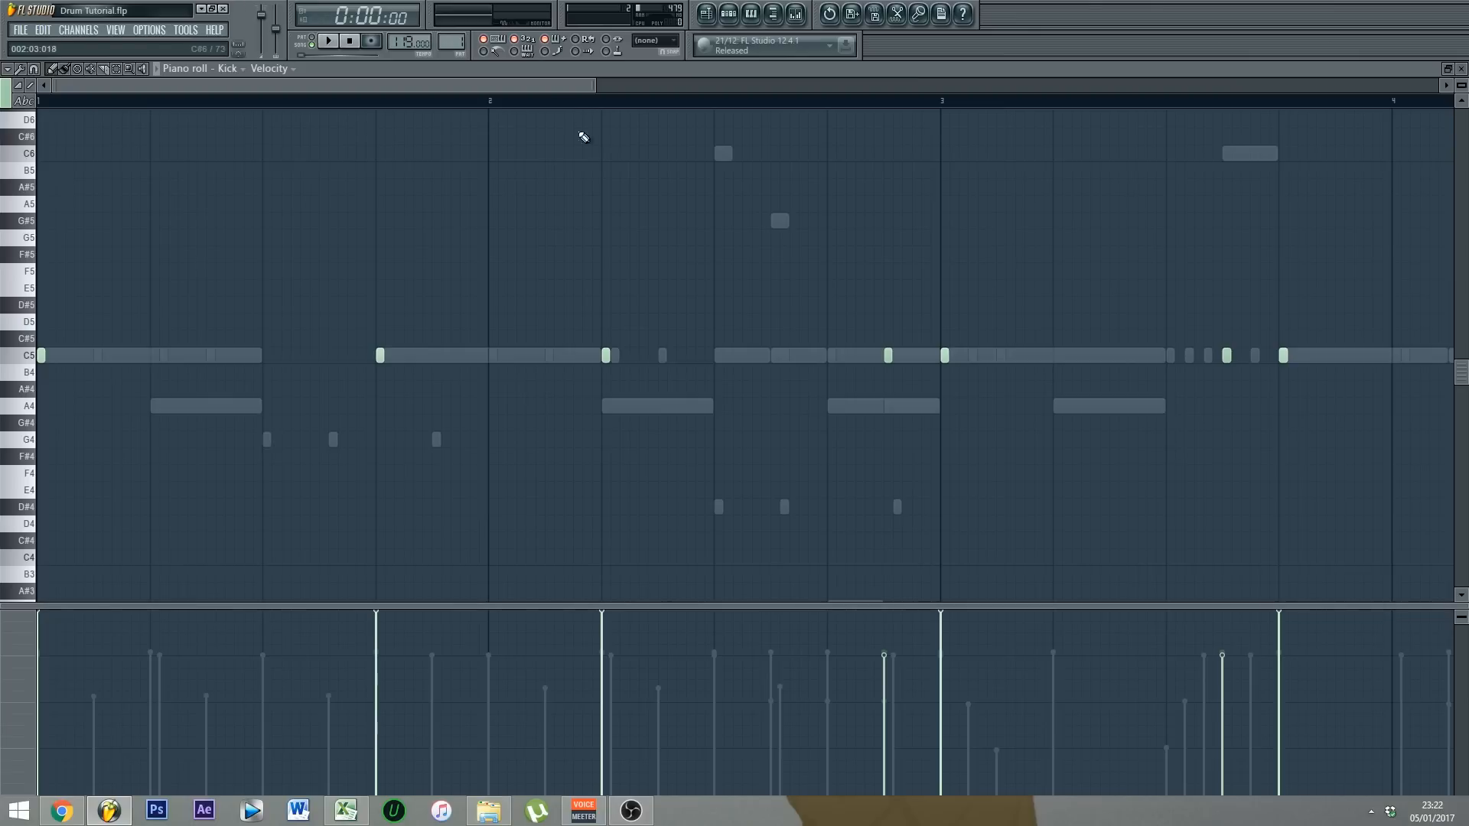
drag(593, 89, 1135, 89)
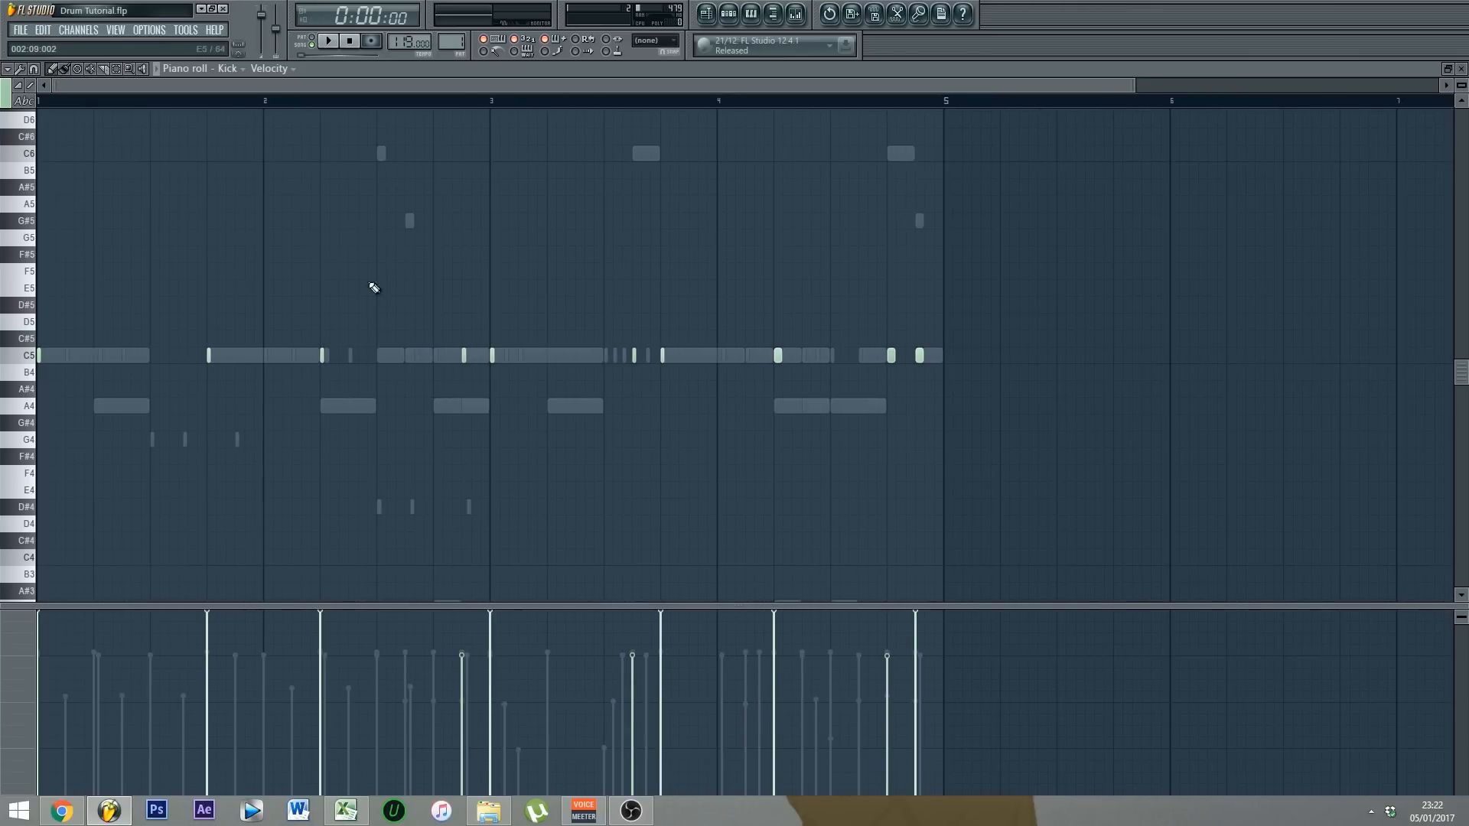
click(326, 42)
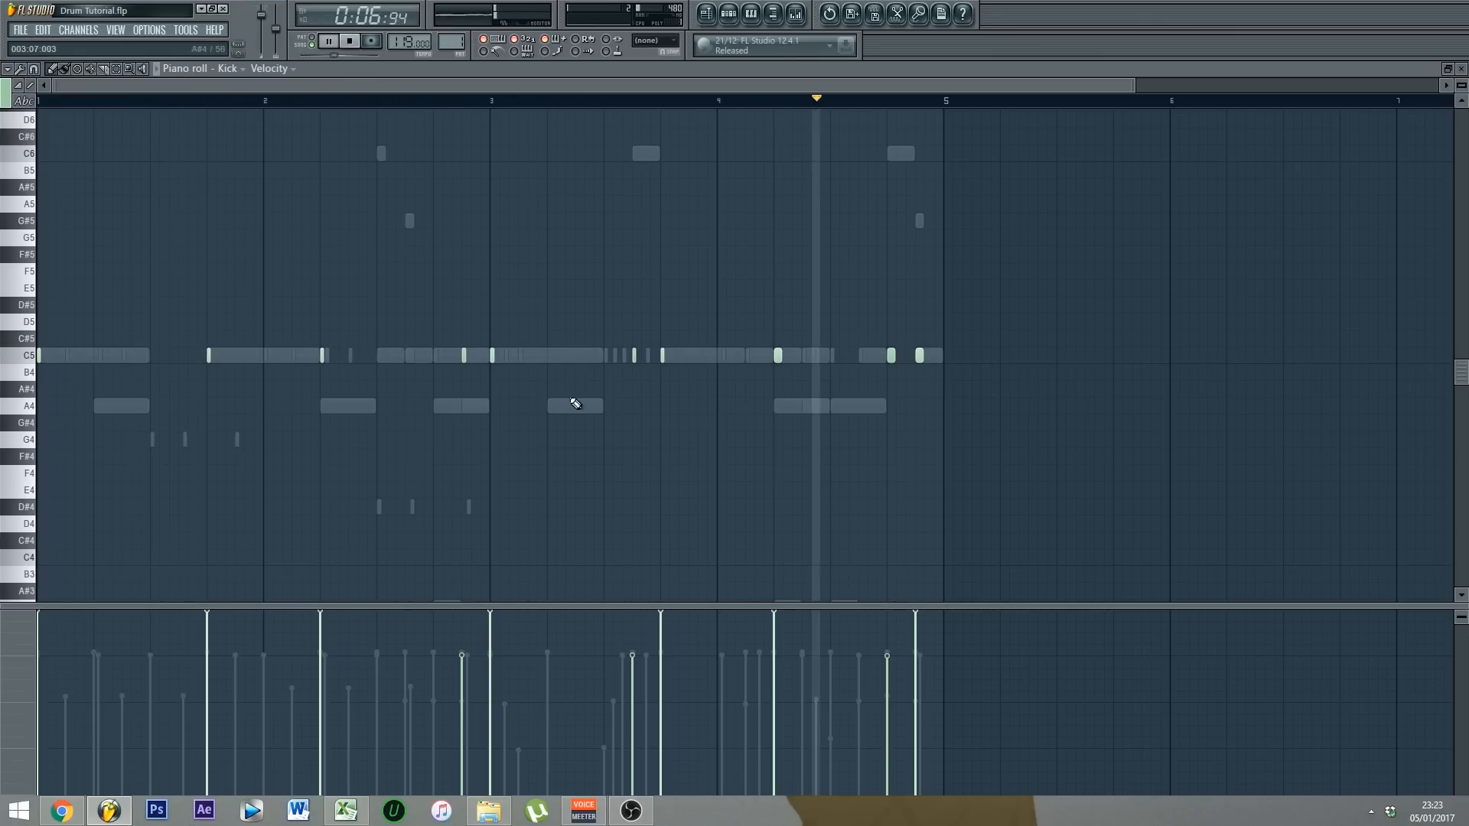
key(space)
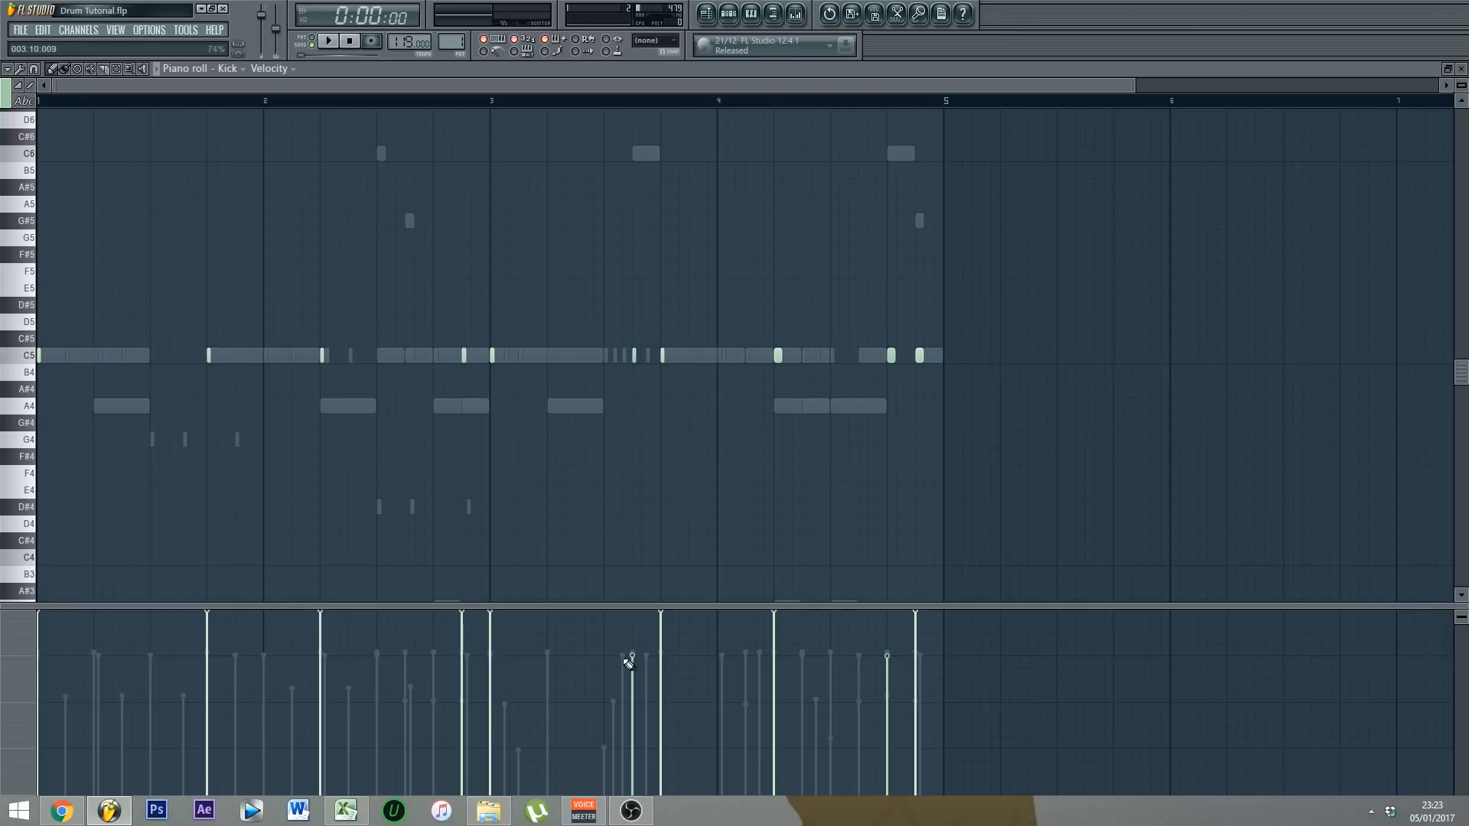
Step: Raise the softer kick notes near the ends of bars 3 and 4 to full velocity and play the pattern
drag(631, 657, 654, 541)
drag(886, 654, 885, 441)
key(space)
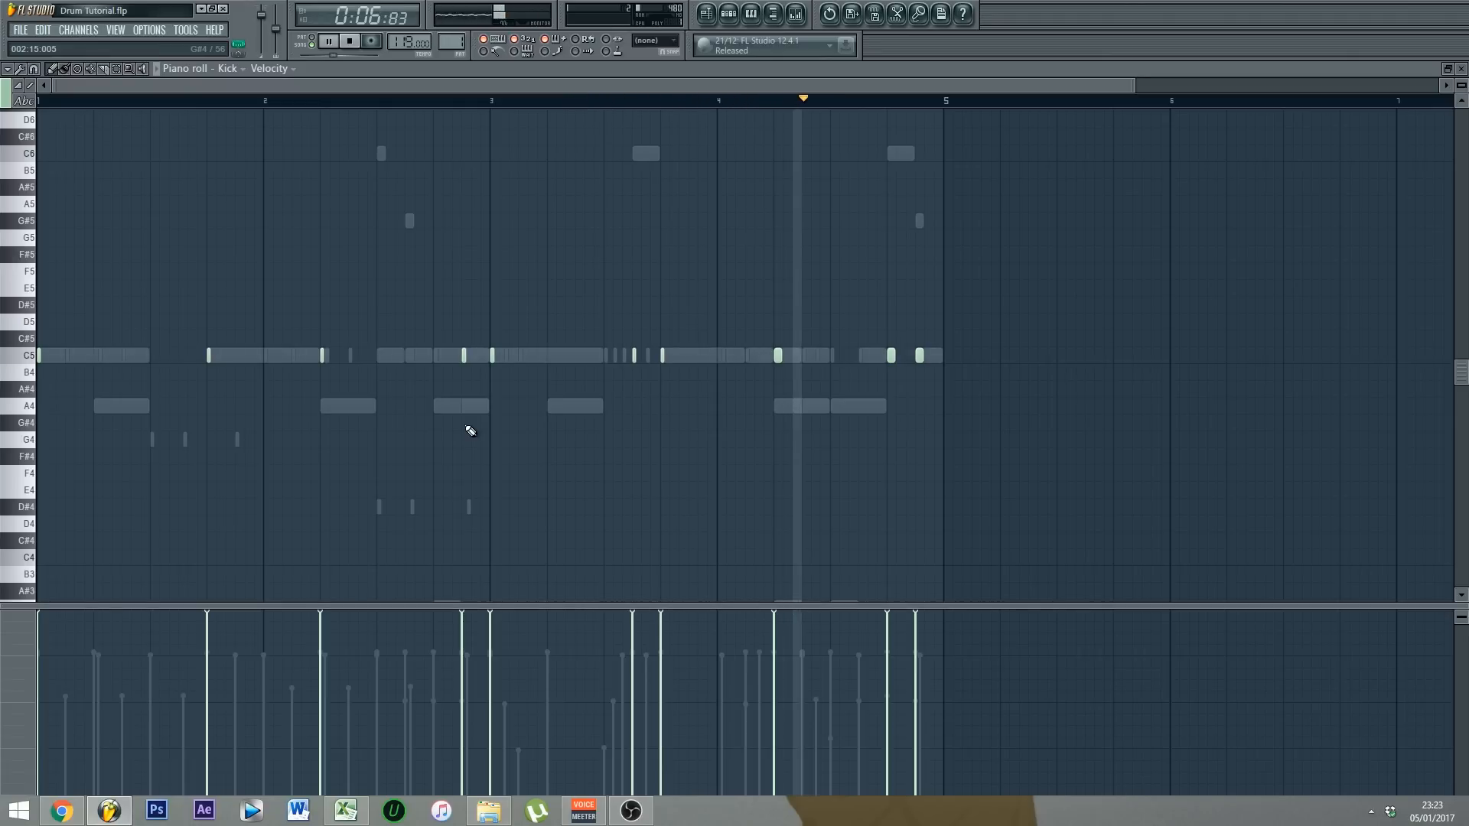
key(space)
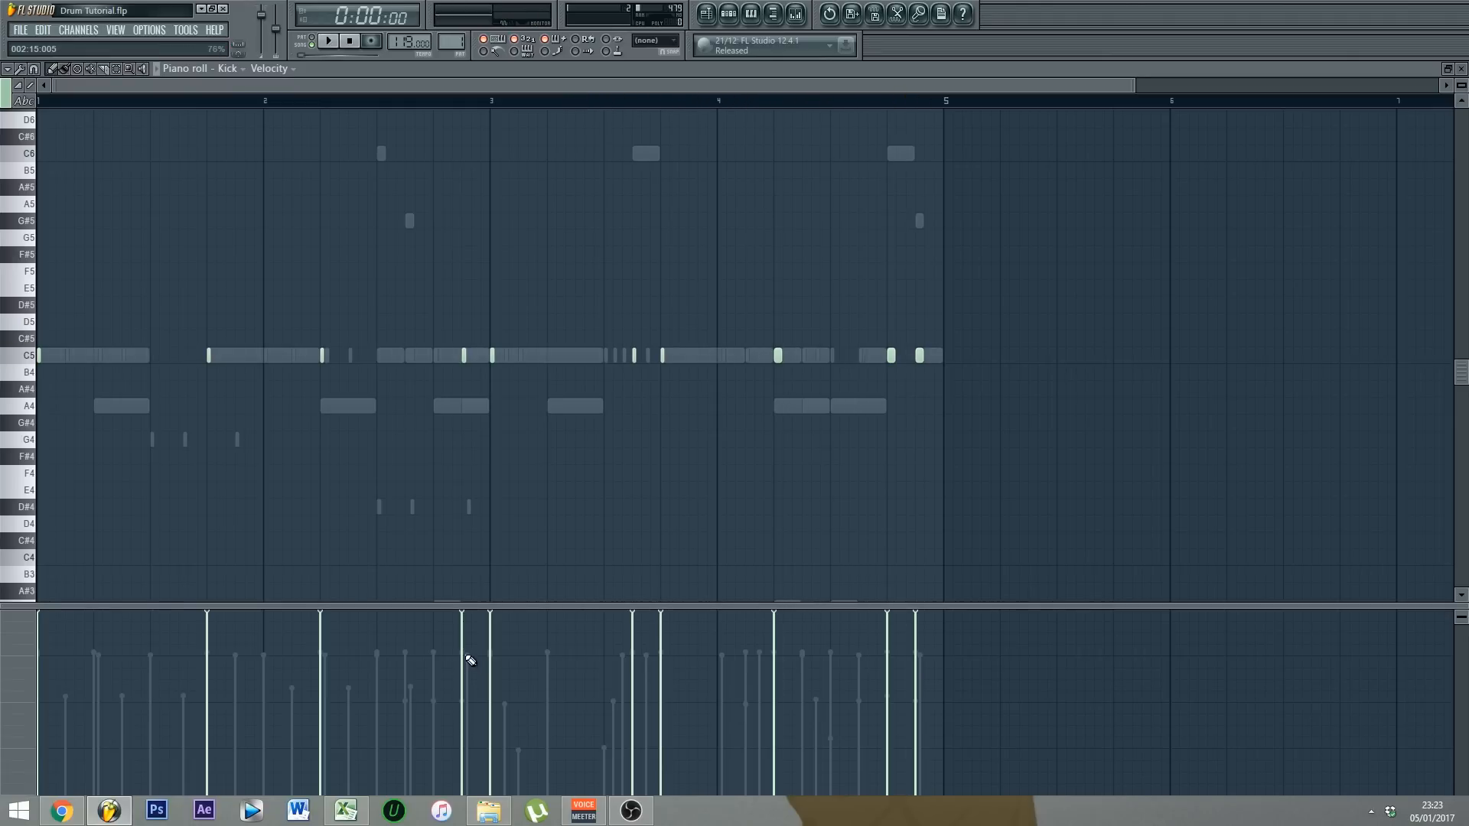
Step: Lower the softer kick notes late in bars 2, 3 and 4 to about 76% velocity and play the pattern
click(467, 655)
click(634, 660)
click(888, 658)
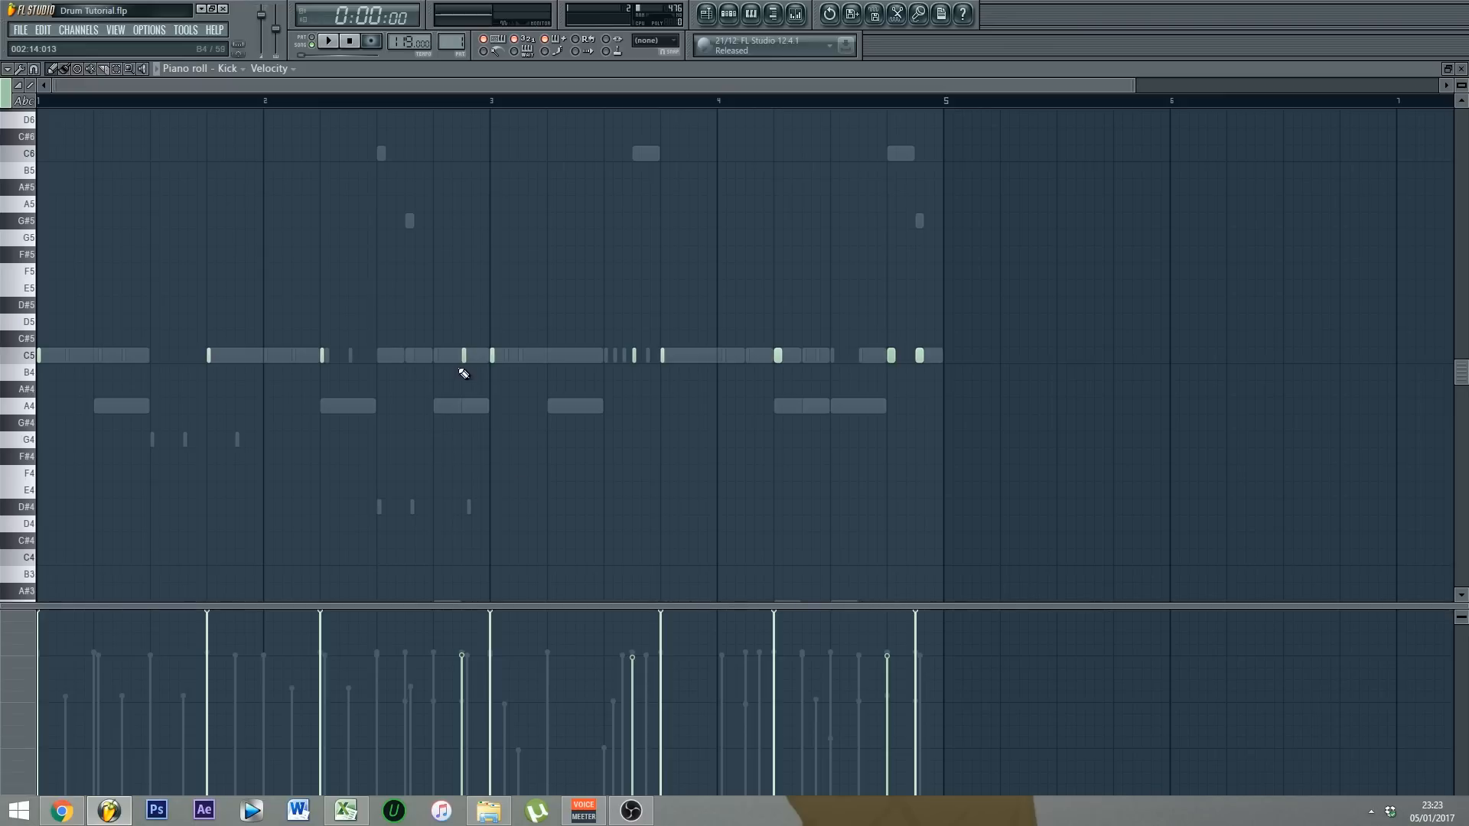
key(space)
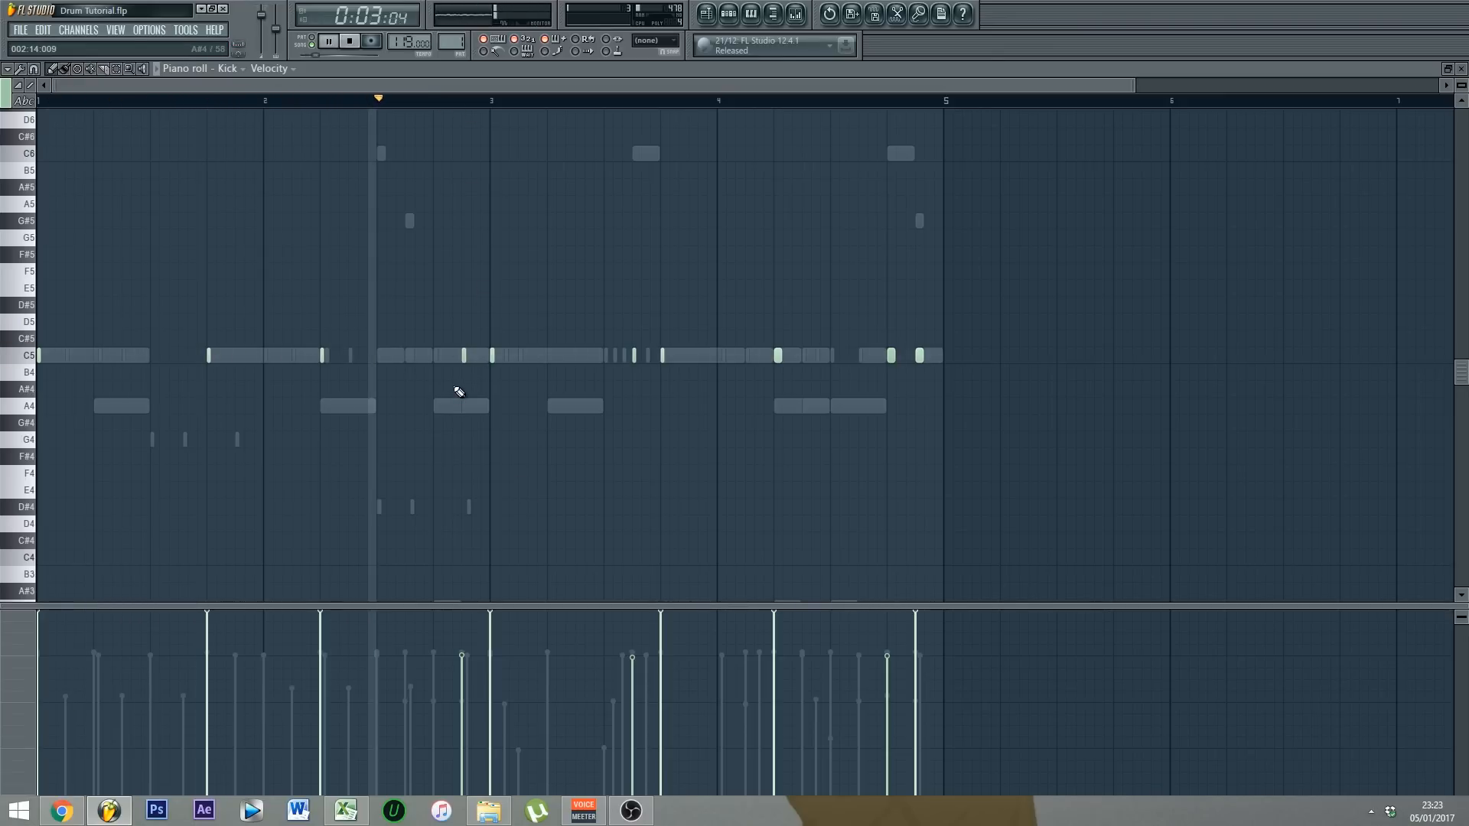
key(space)
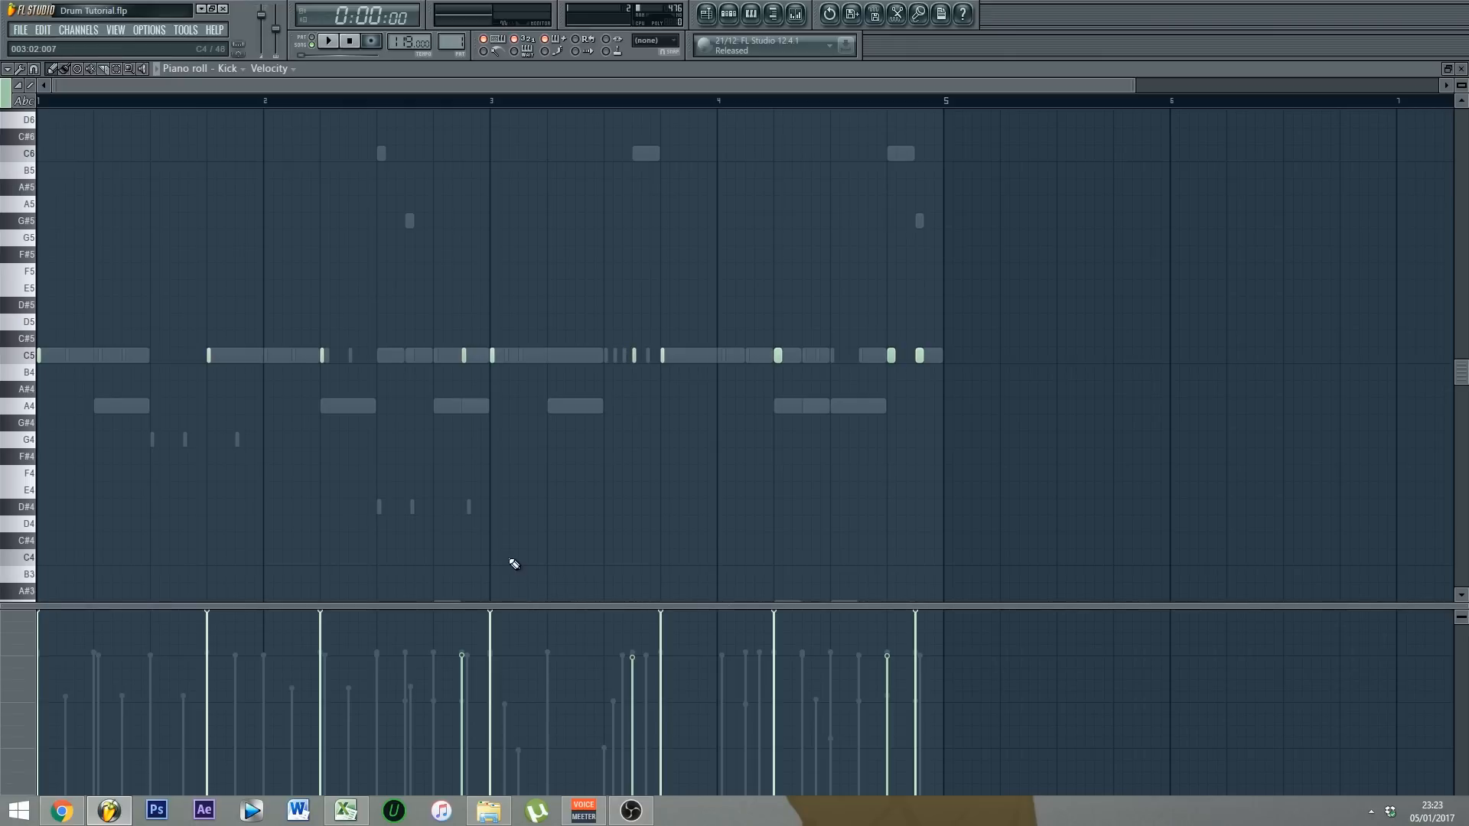
Step: Open the HH channel's notes in the piano roll and play the pattern to hear the hi-hats
click(796, 16)
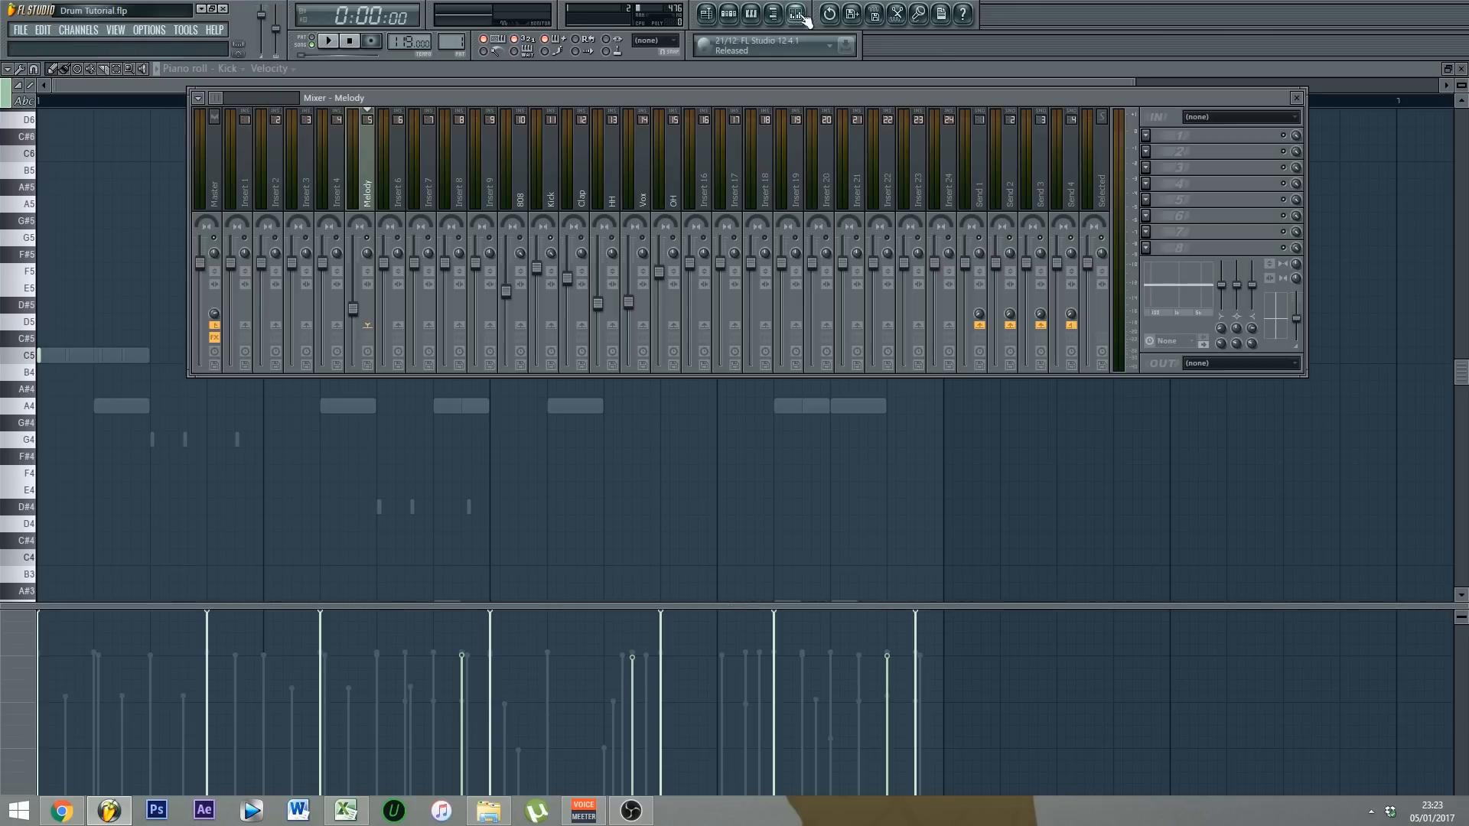
click(725, 17)
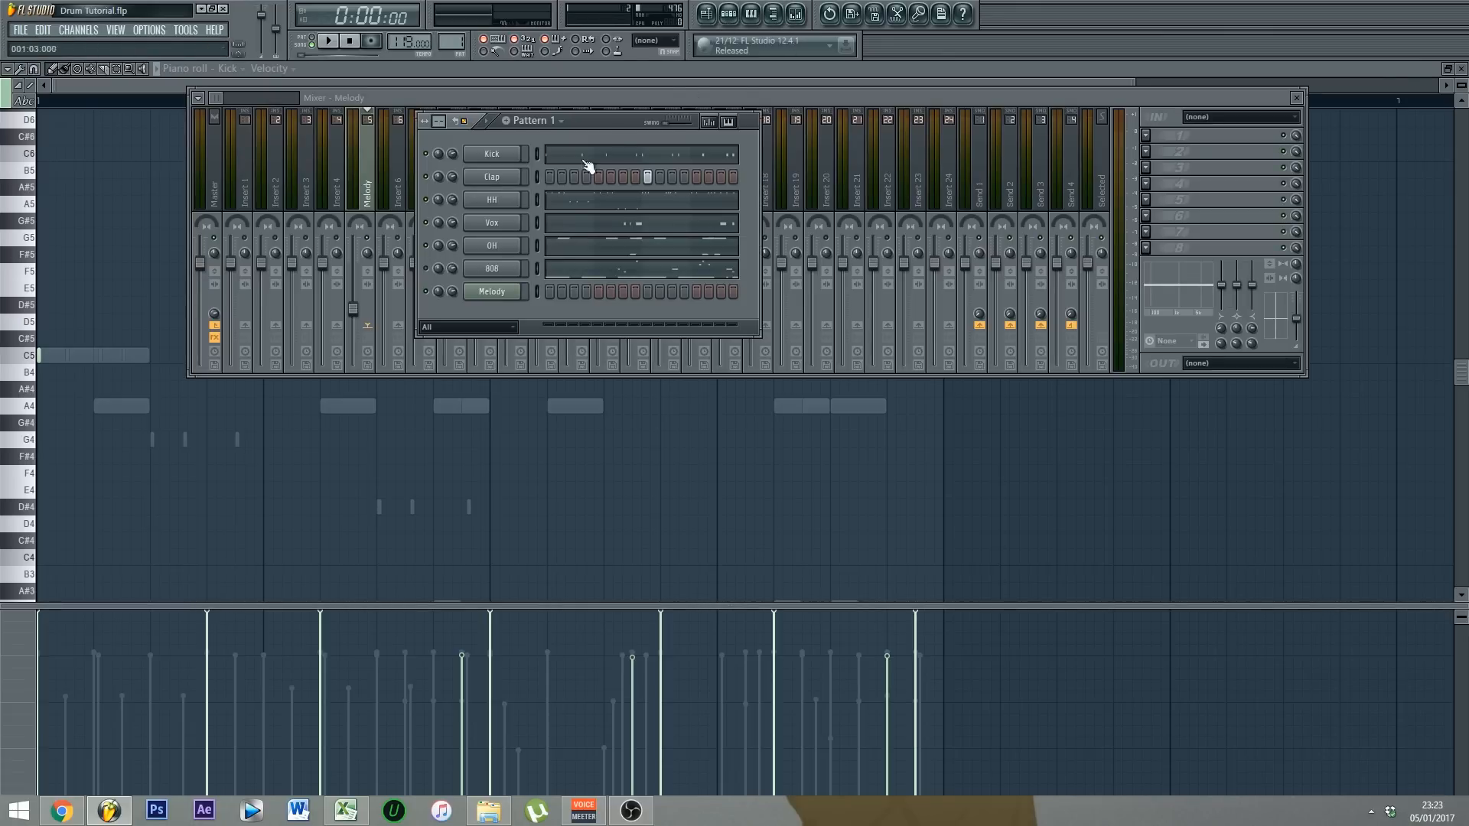
key(F6)
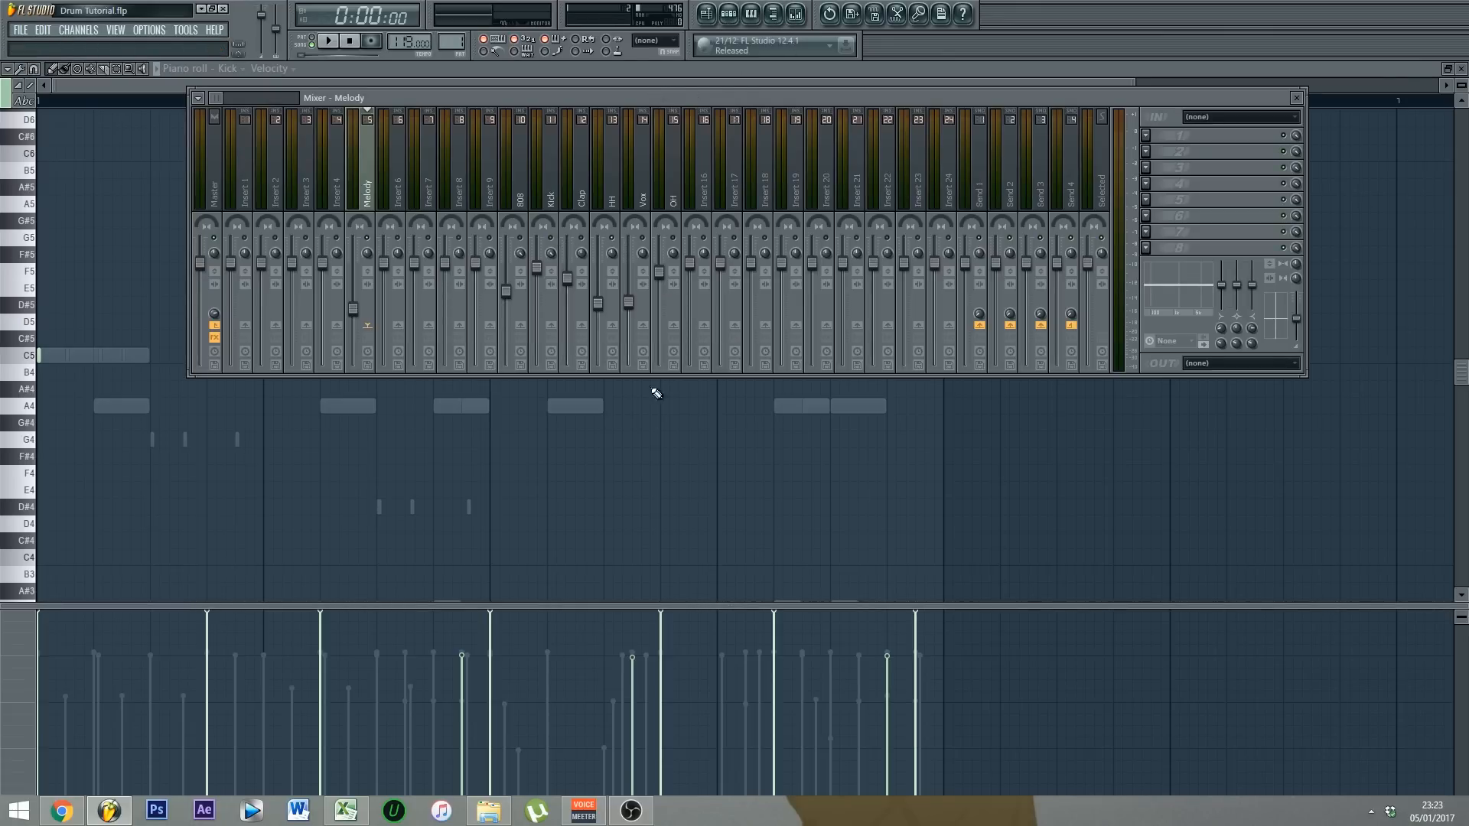
key(F9)
click(730, 17)
click(585, 203)
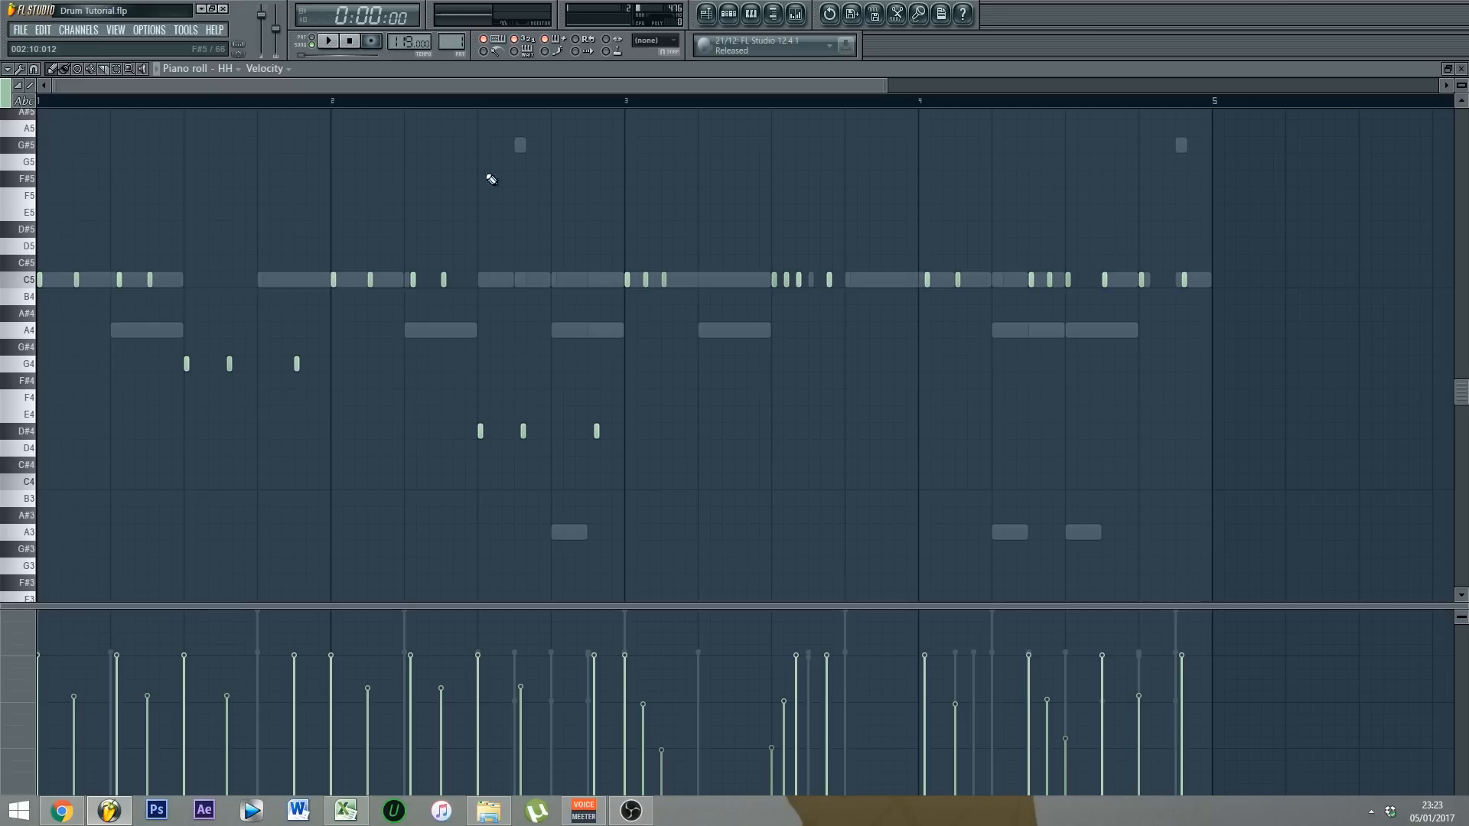
key(space)
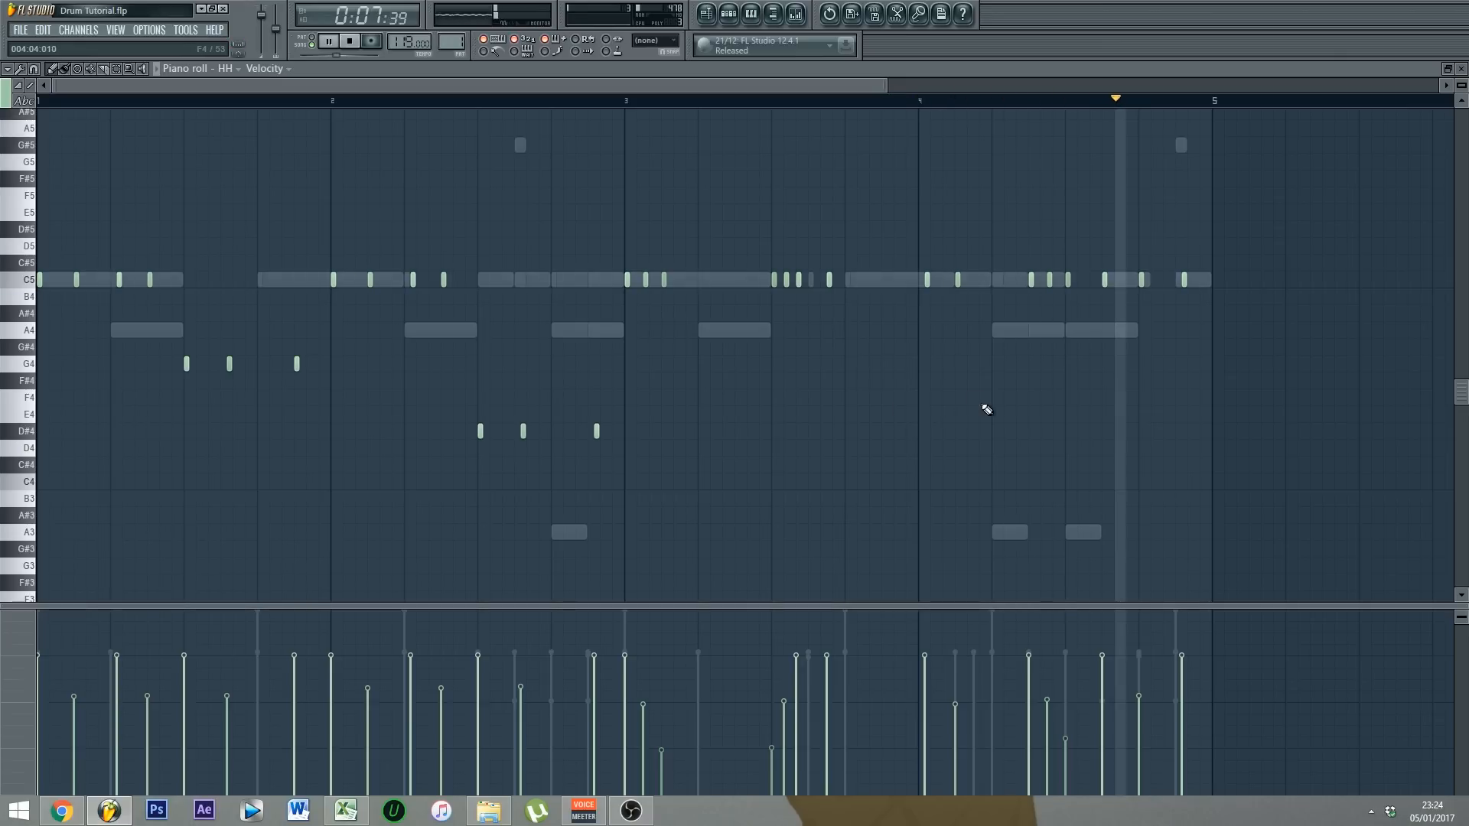
key(space)
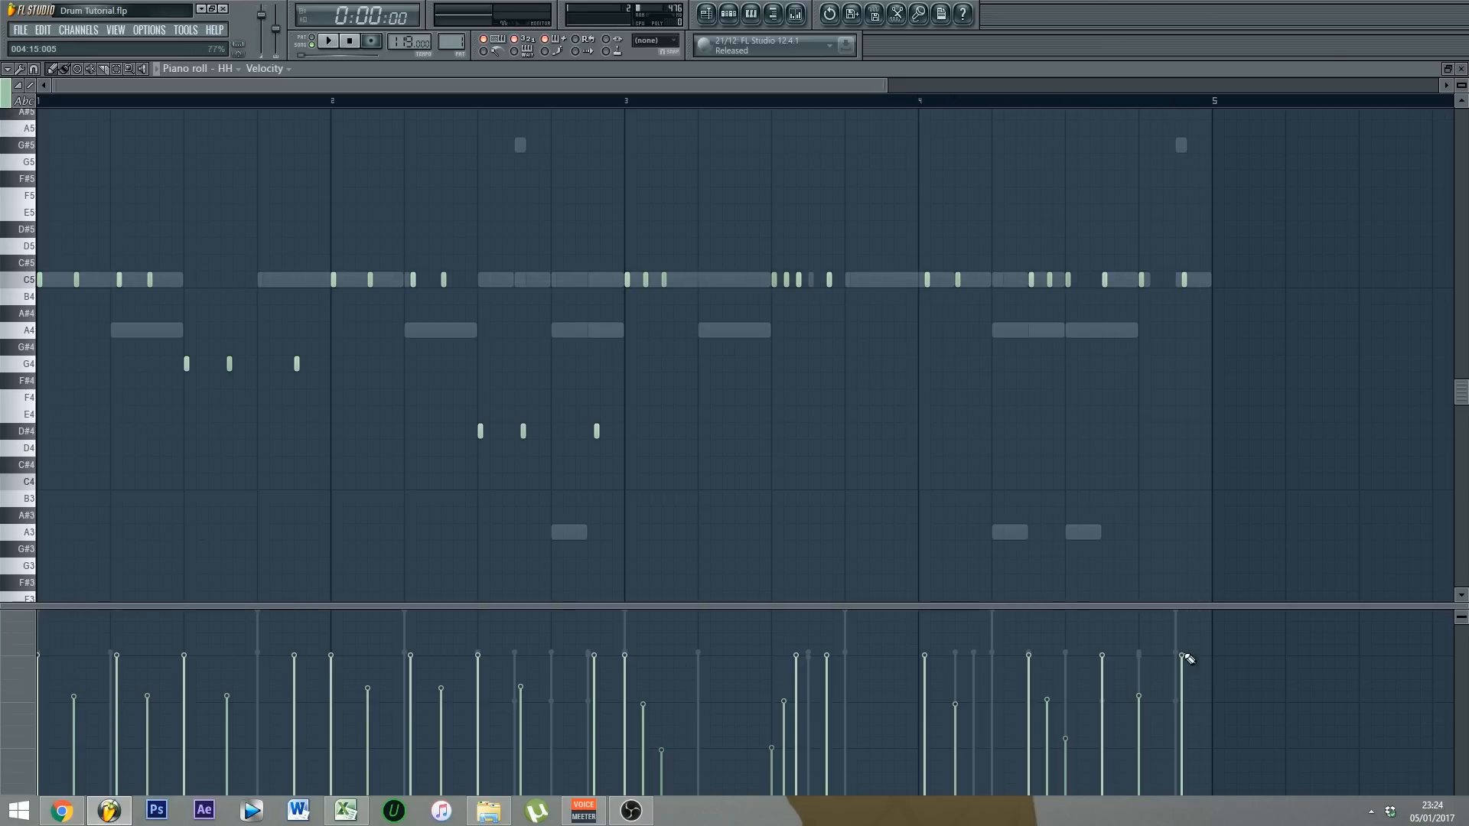
Step: Even out the velocities of all HH notes across the four bars to a nearly uniform level
mouse_move(1188, 658)
mouse_down()
mouse_move(7, 619)
mouse_move(11, 650)
mouse_move(49, 643)
mouse_up()
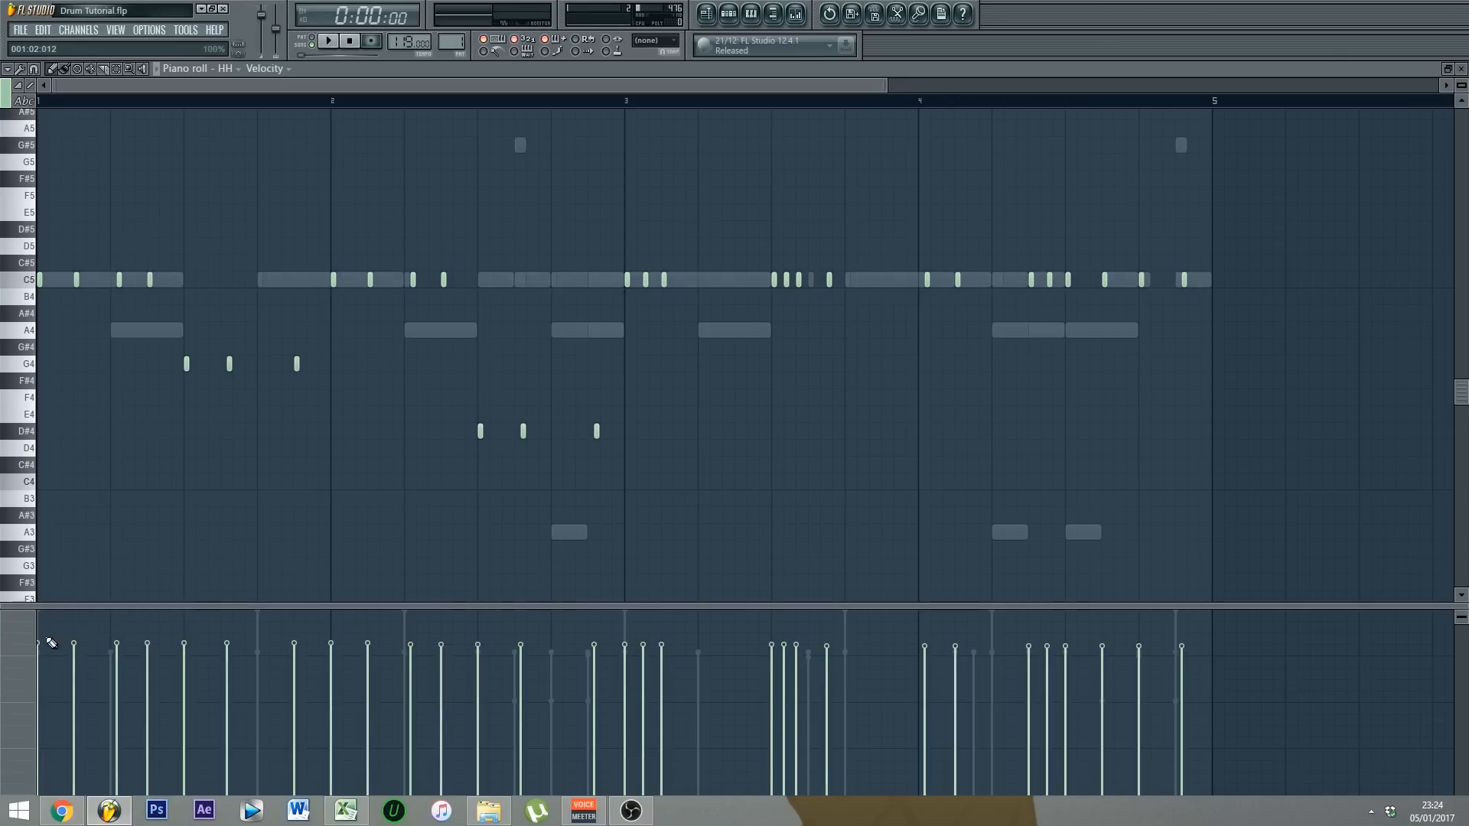
mouse_move(1255, 662)
mouse_down()
mouse_move(147, 689)
mouse_move(137, 664)
mouse_up()
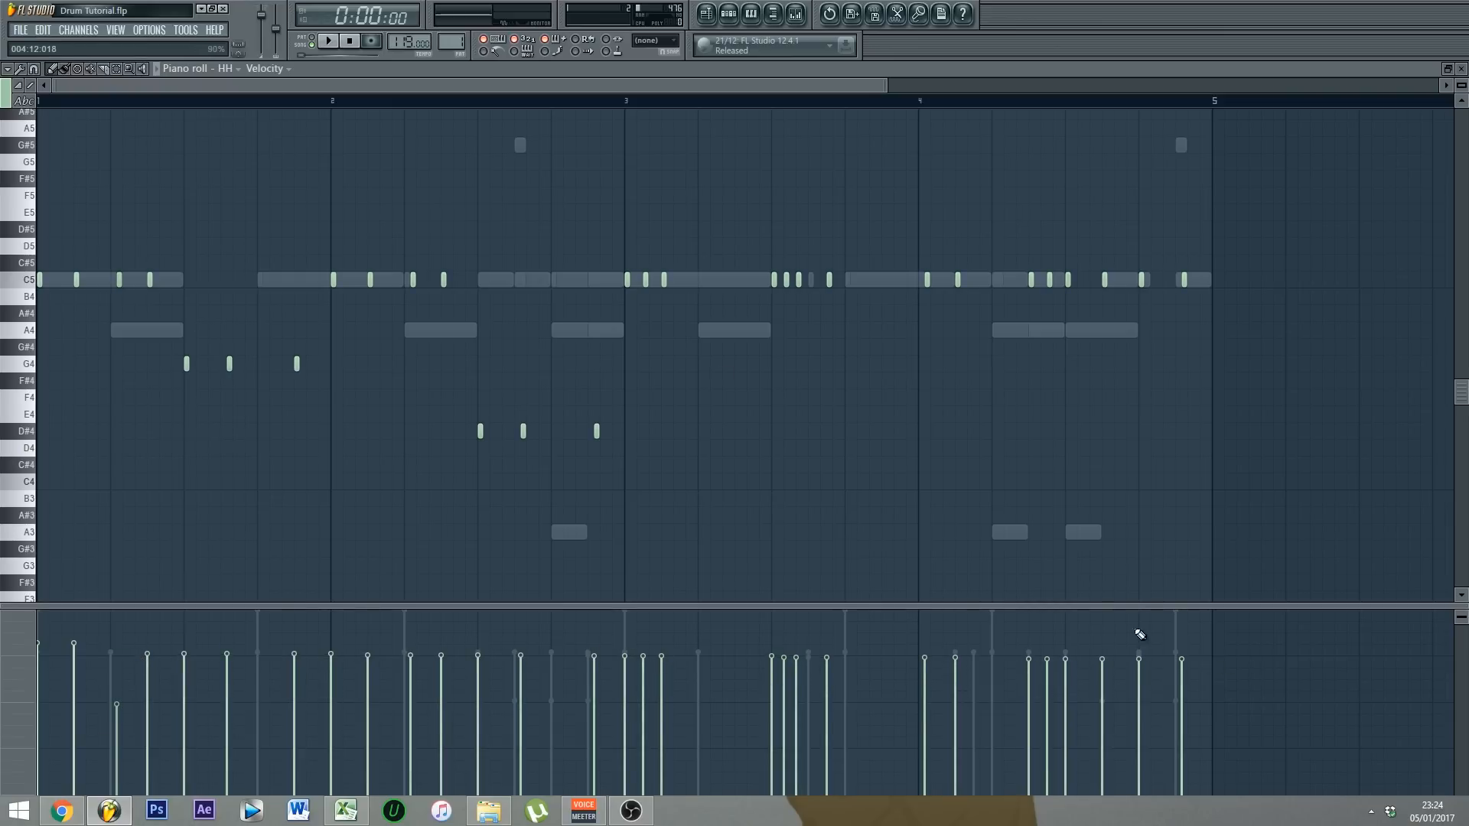
drag(1202, 667, 28, 651)
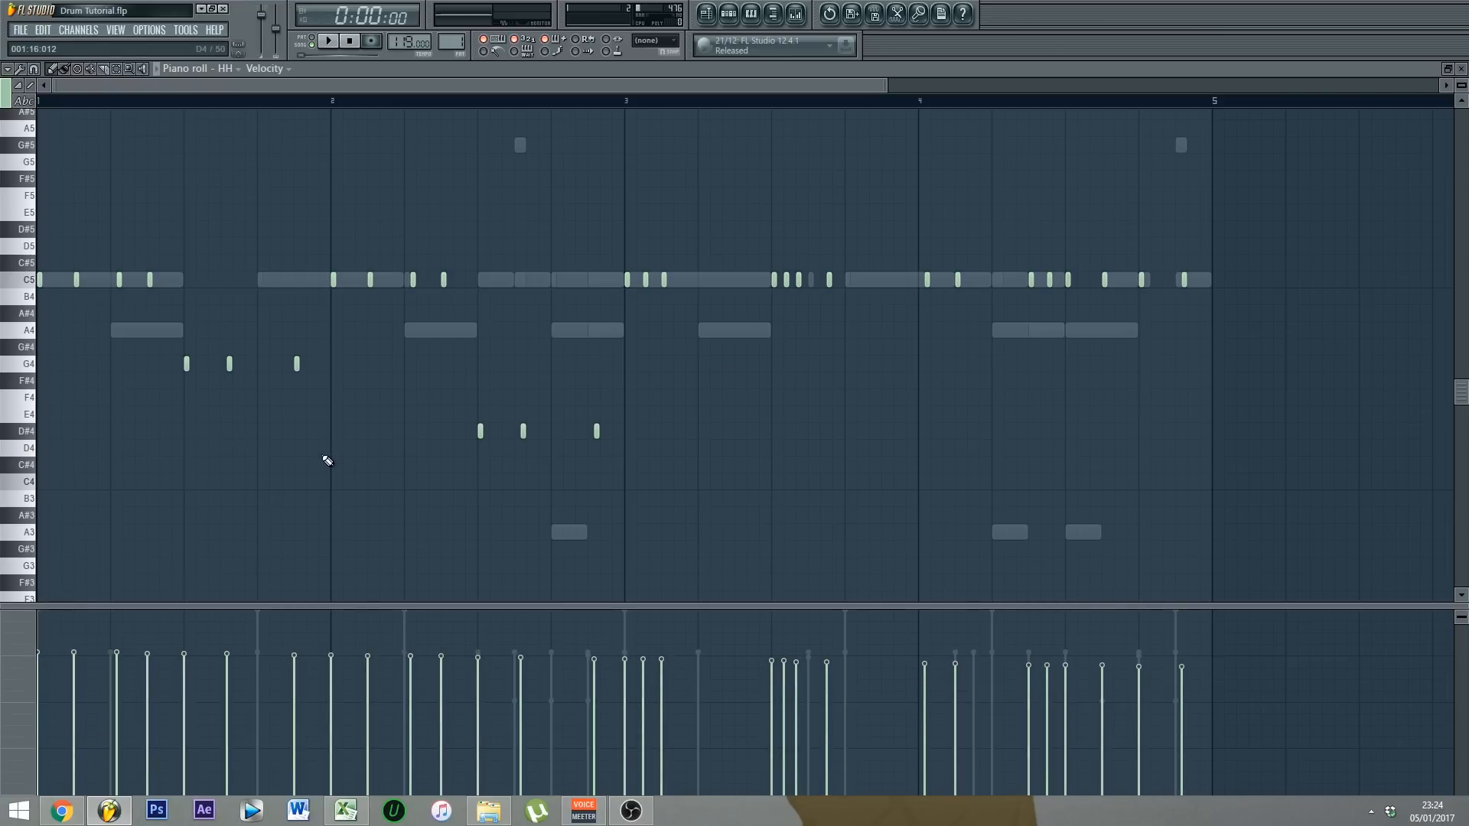
Step: Shift the seven late off-grid HH notes across the four bars slightly earlier onto the grid and play the pattern
drag(124, 284, 107, 285)
drag(316, 382, 230, 373)
drag(433, 305, 405, 272)
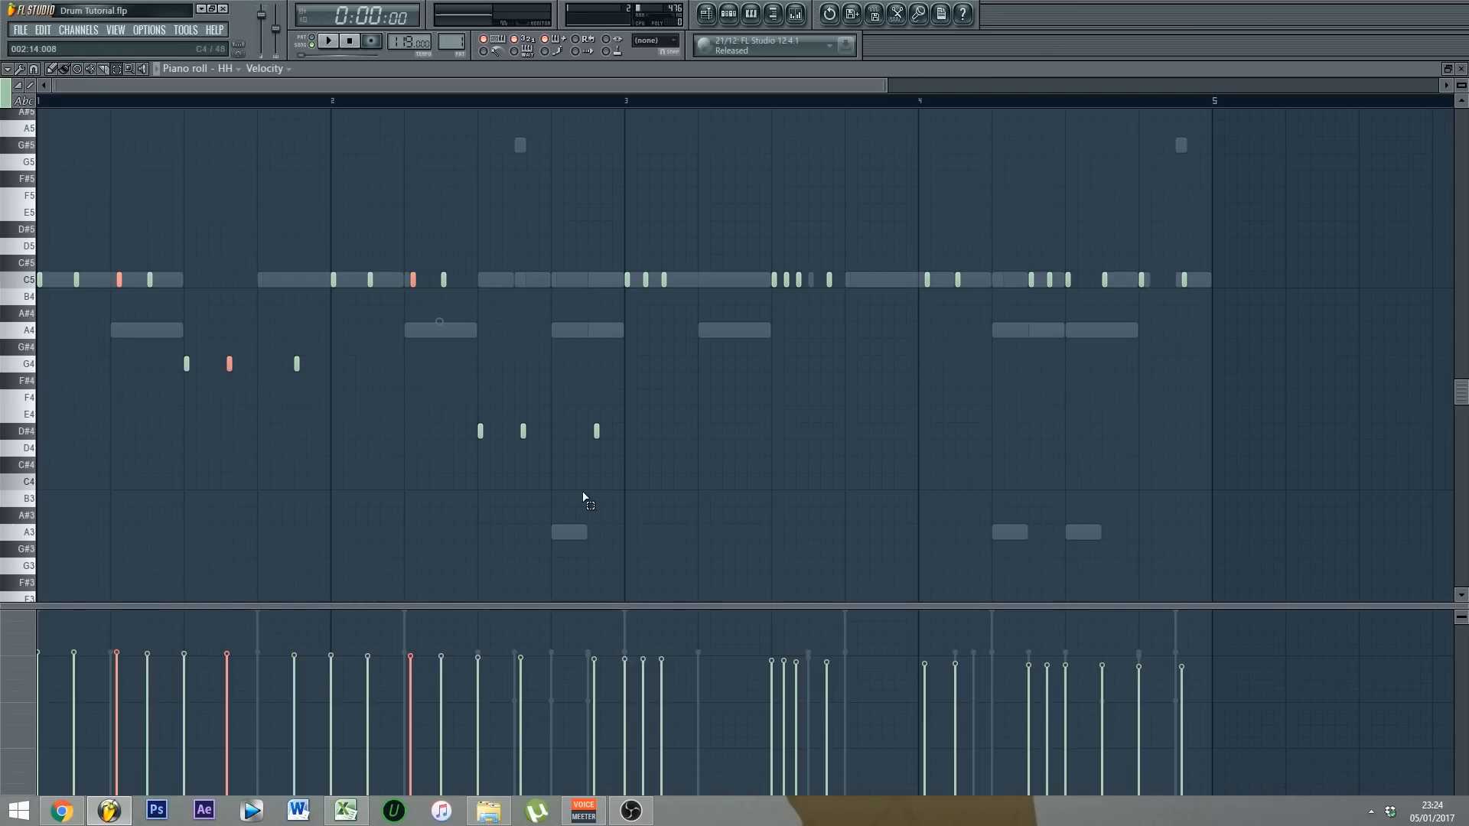
drag(528, 444, 513, 425)
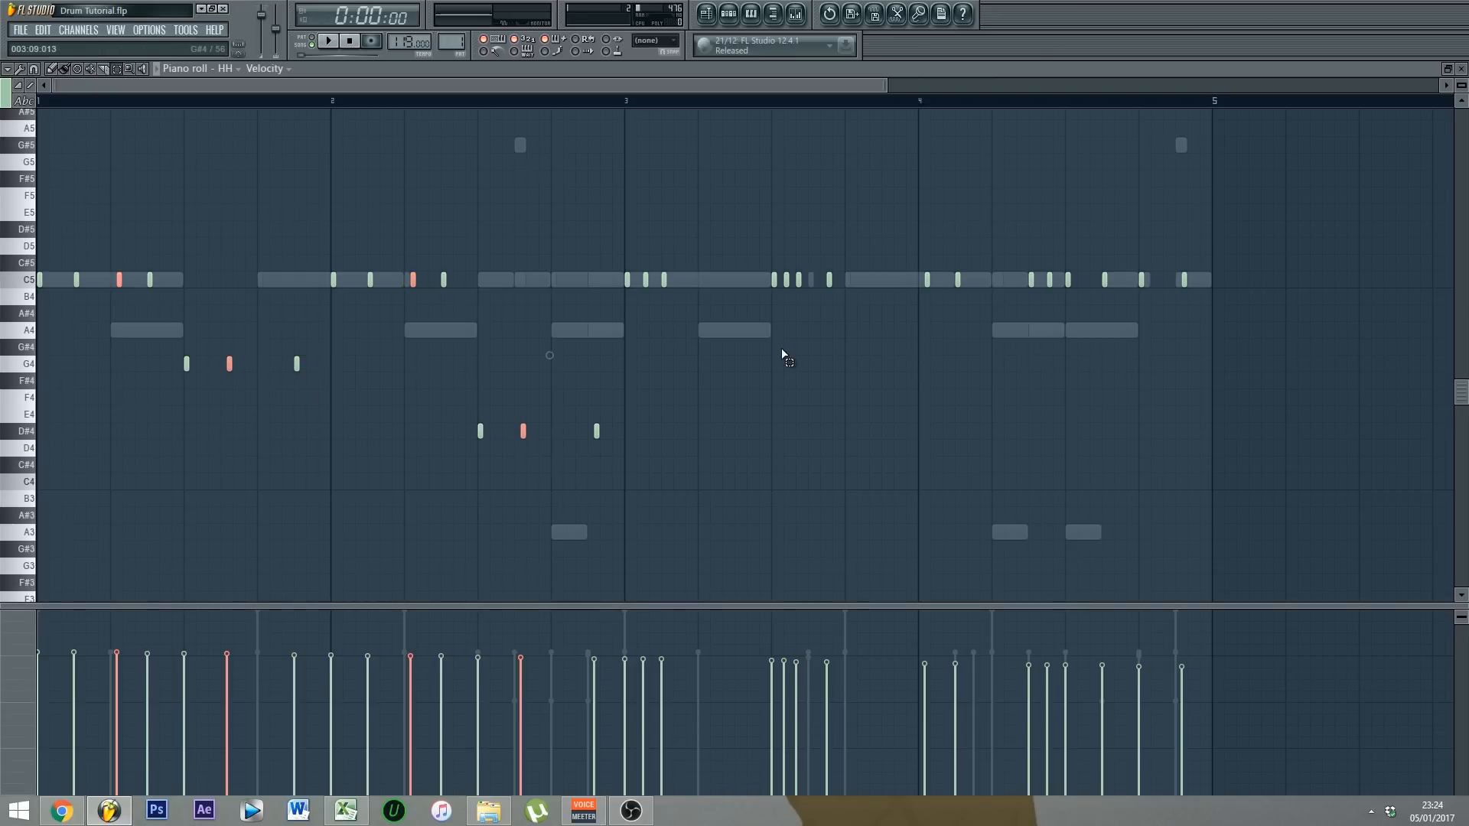
mouse_move(848, 294)
mouse_down()
mouse_move(826, 273)
mouse_move(824, 303)
mouse_up()
drag(935, 301, 912, 289)
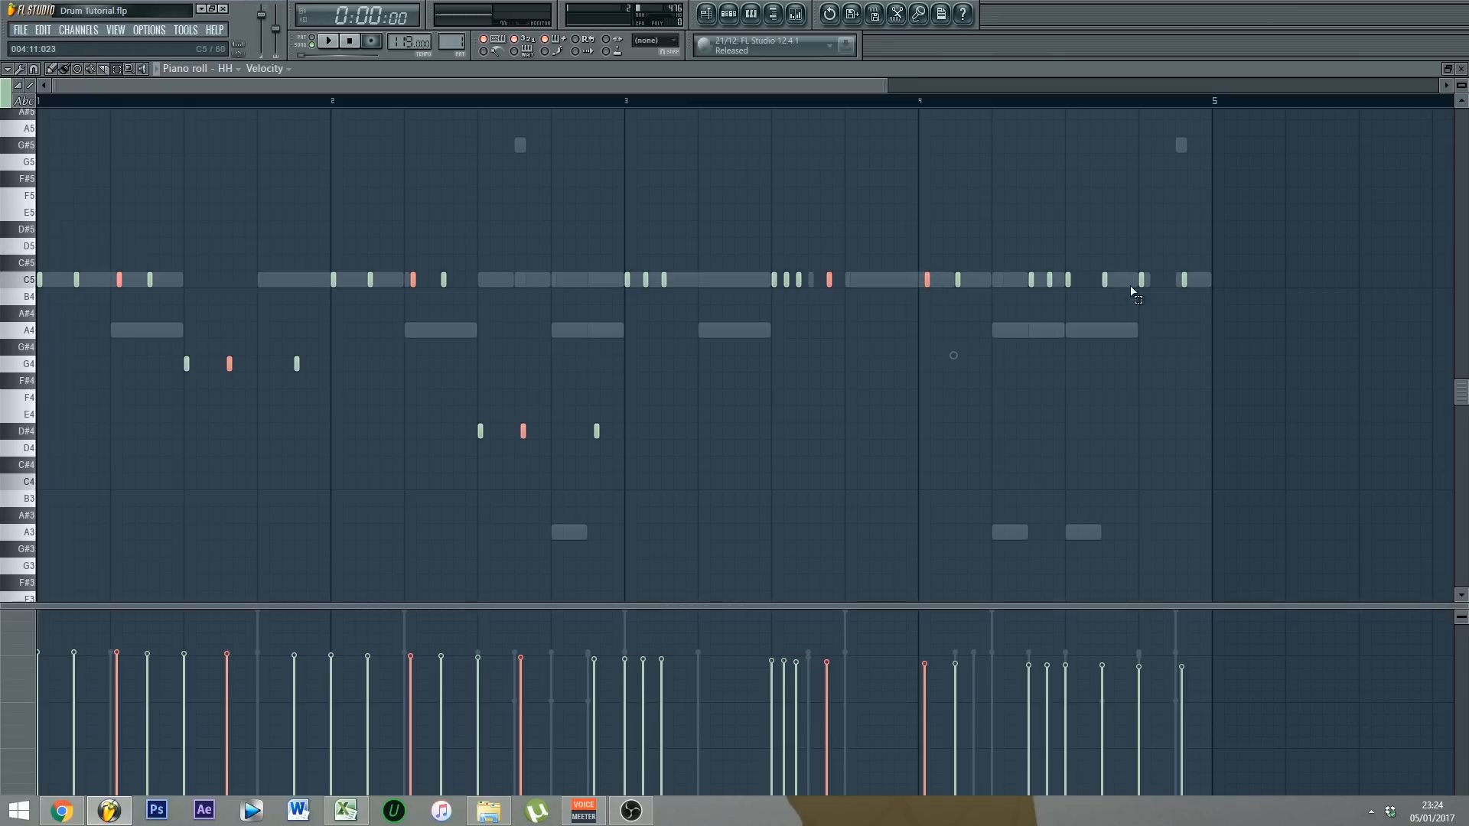
drag(1183, 284, 1178, 284)
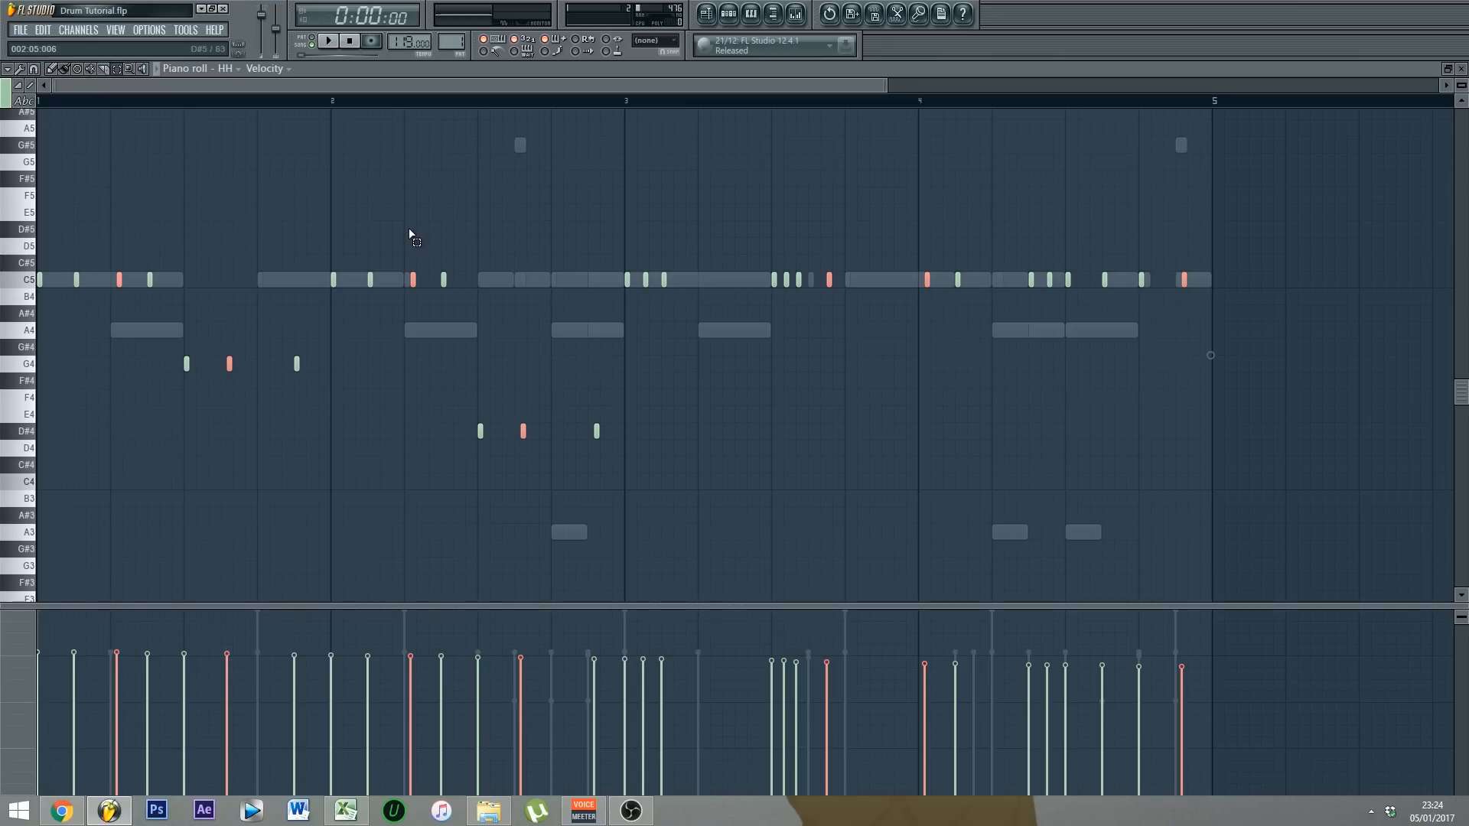
click(331, 46)
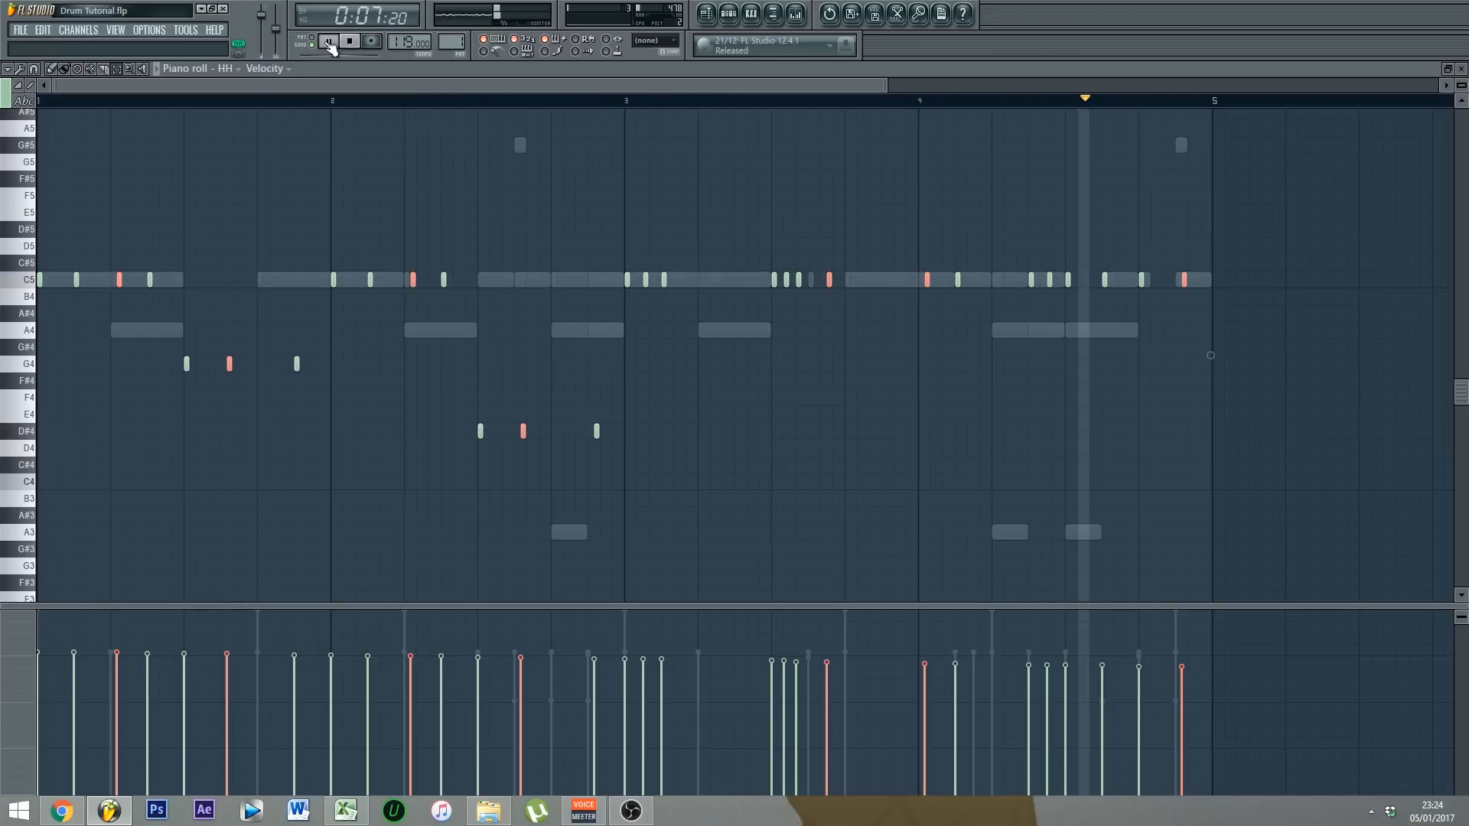
click(349, 45)
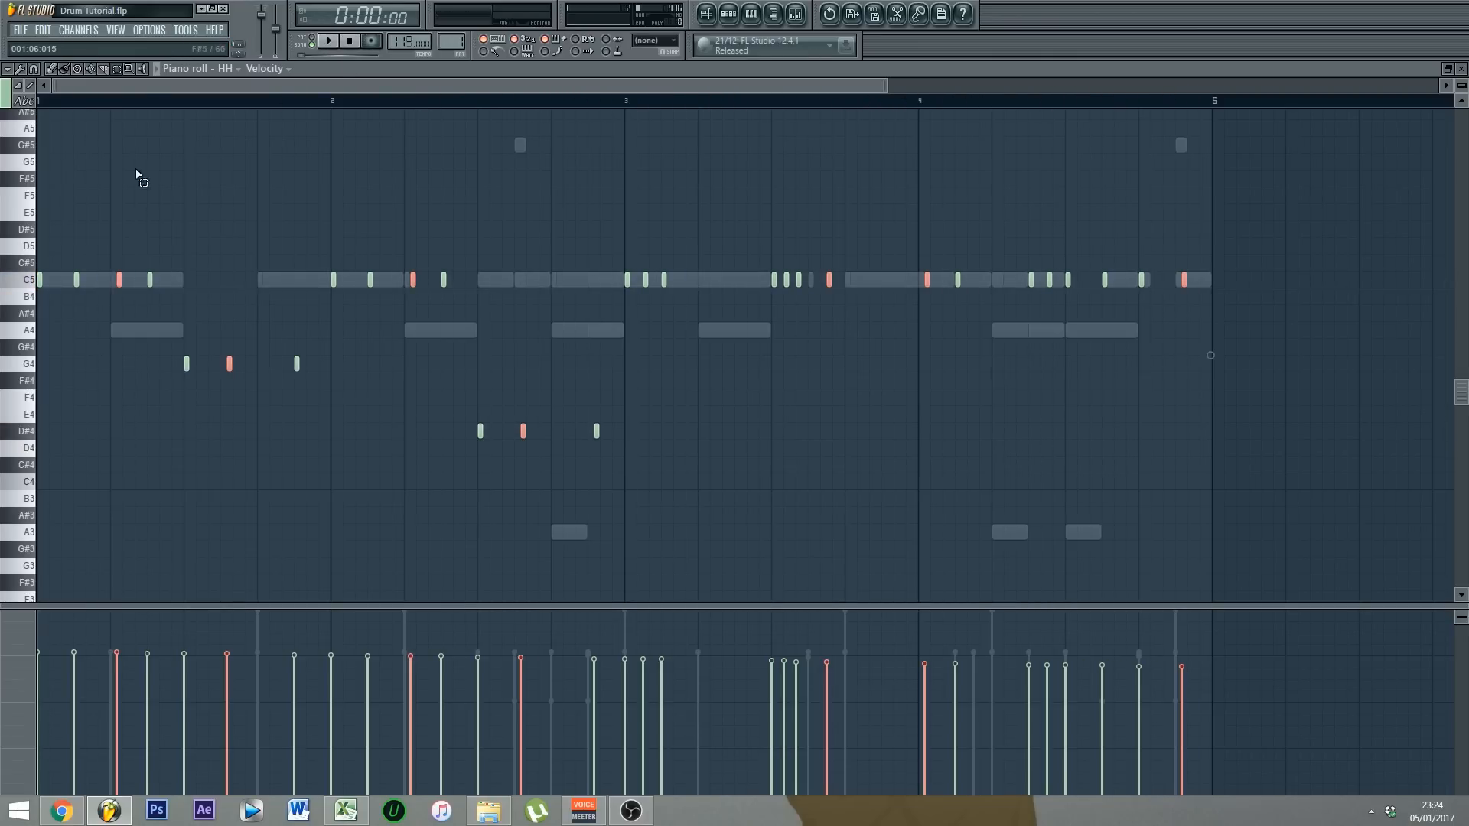
click(53, 70)
drag(119, 280, 112, 282)
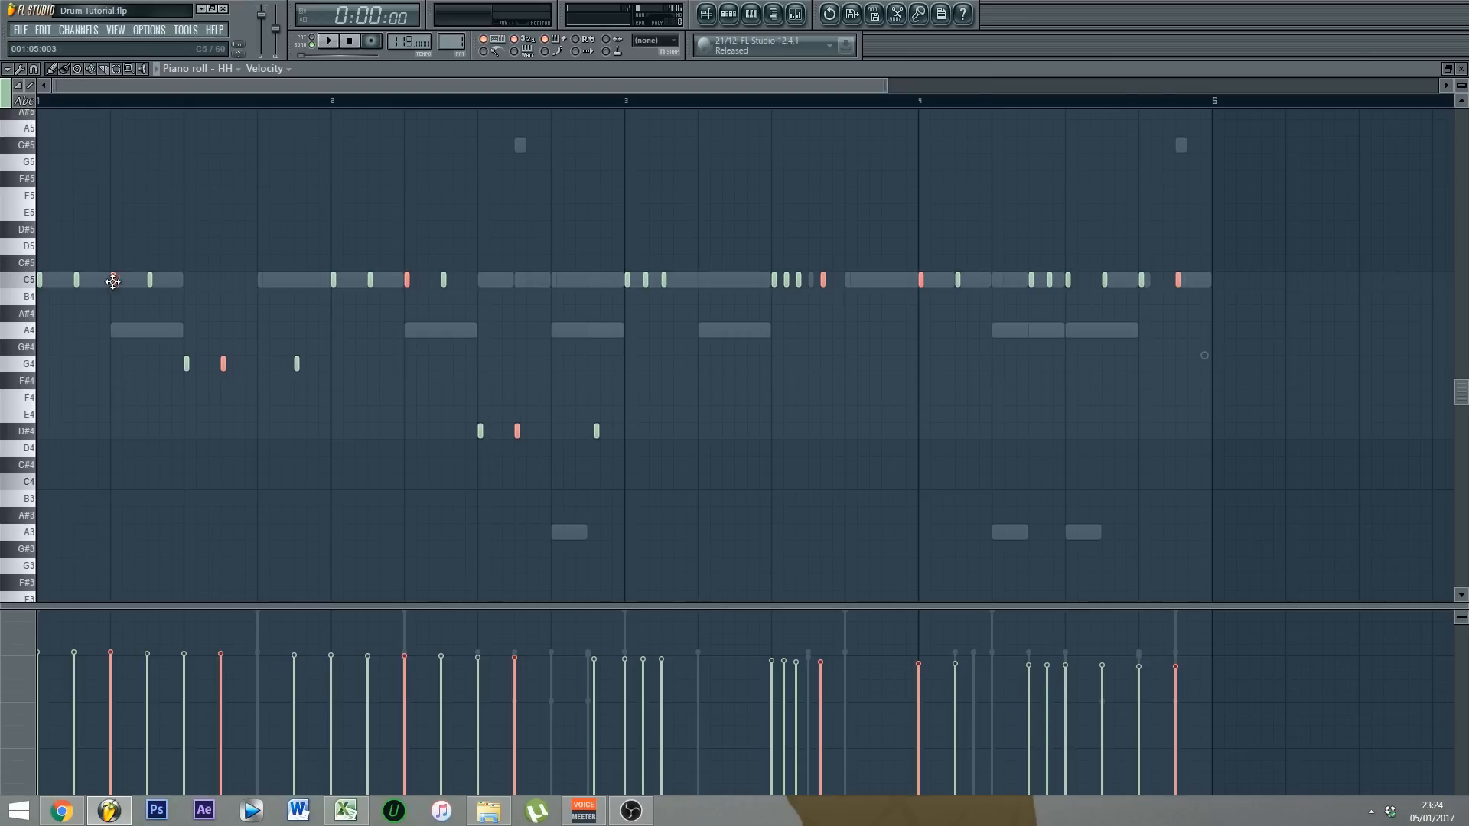
click(390, 491)
key(space)
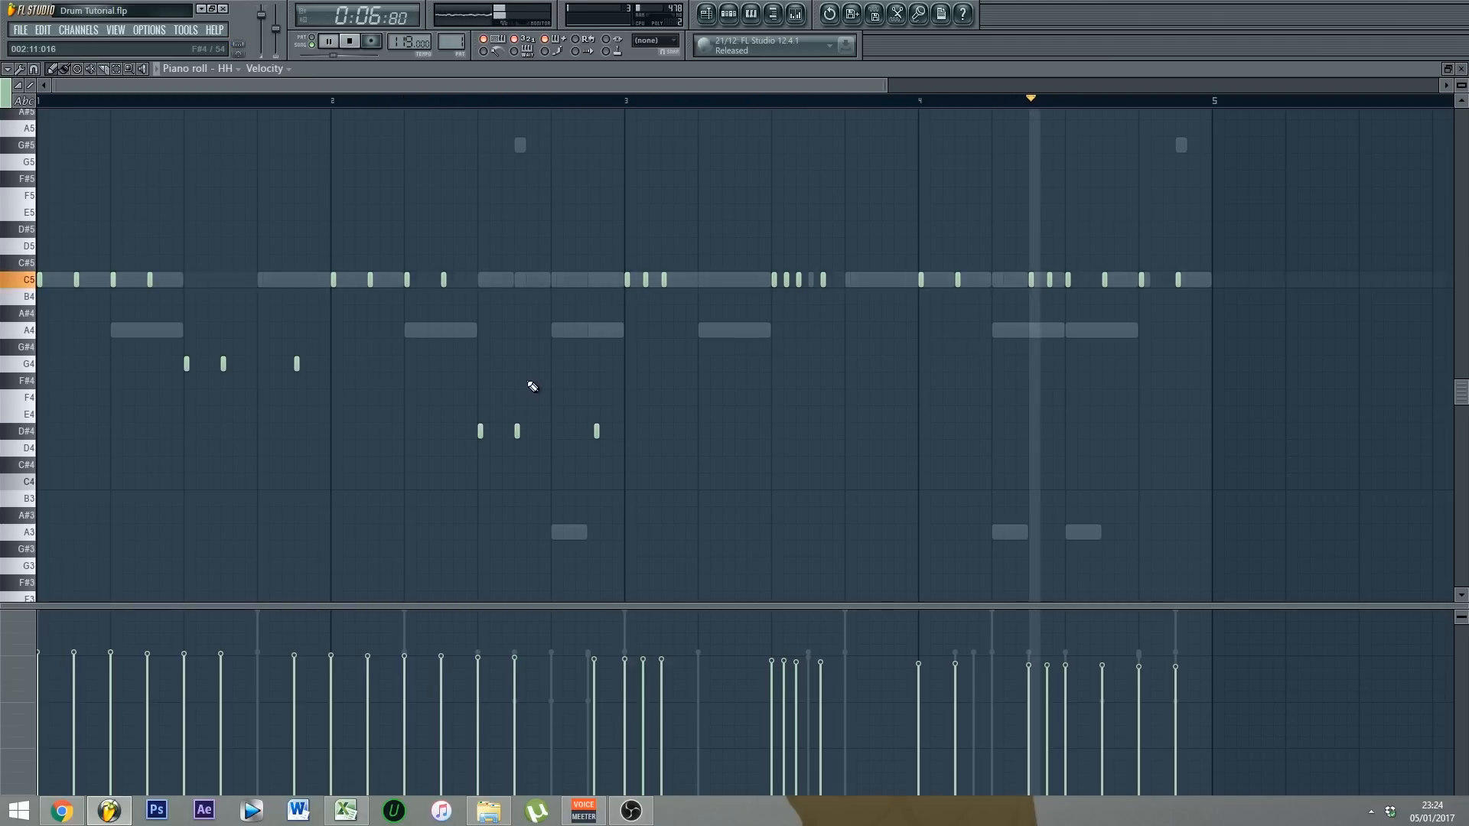
Step: Shift seven selected HH notes across the four bars slightly later off the grid and play the pattern
key(shift+r)
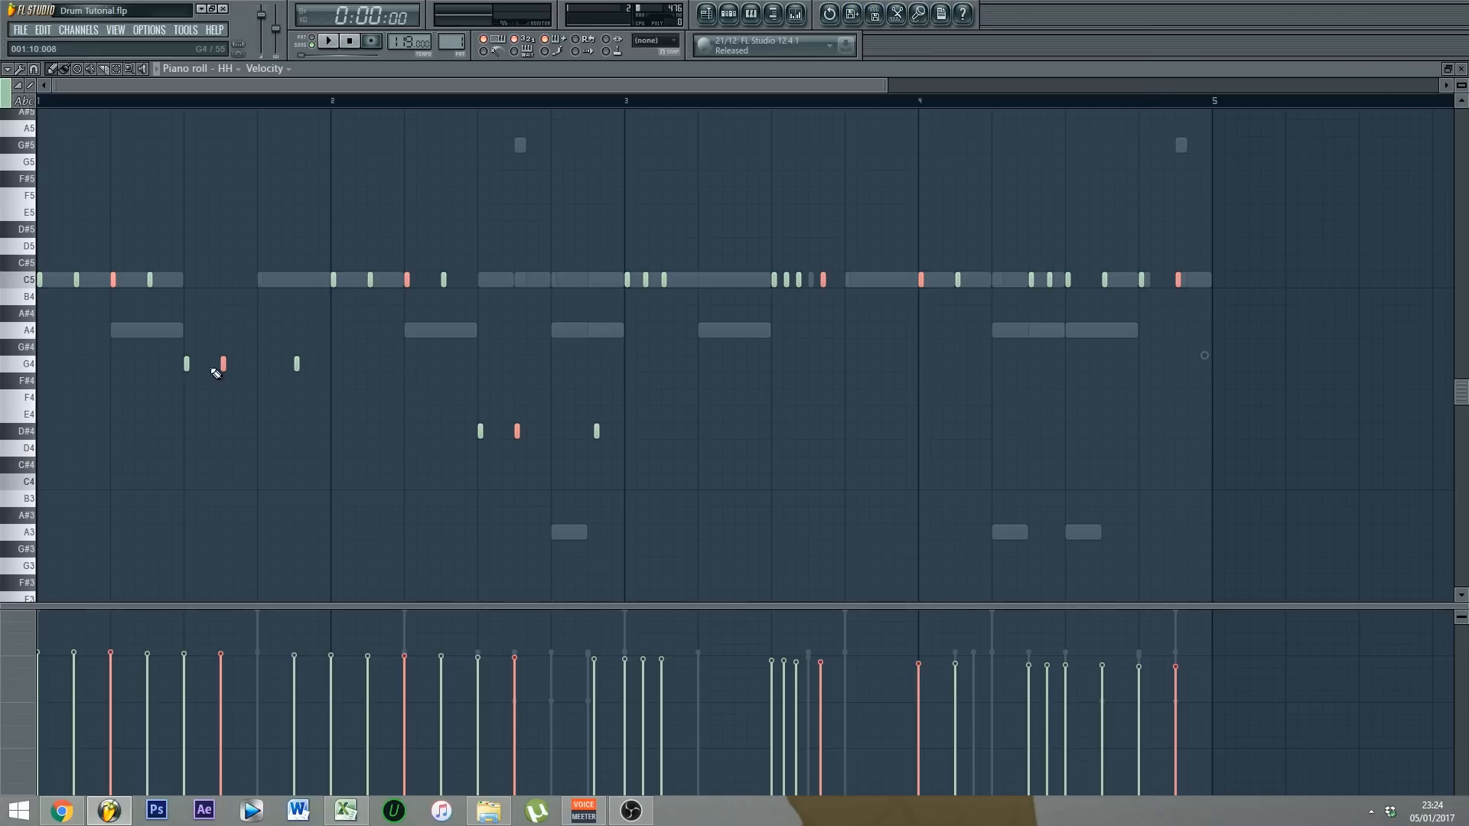
drag(224, 362, 230, 370)
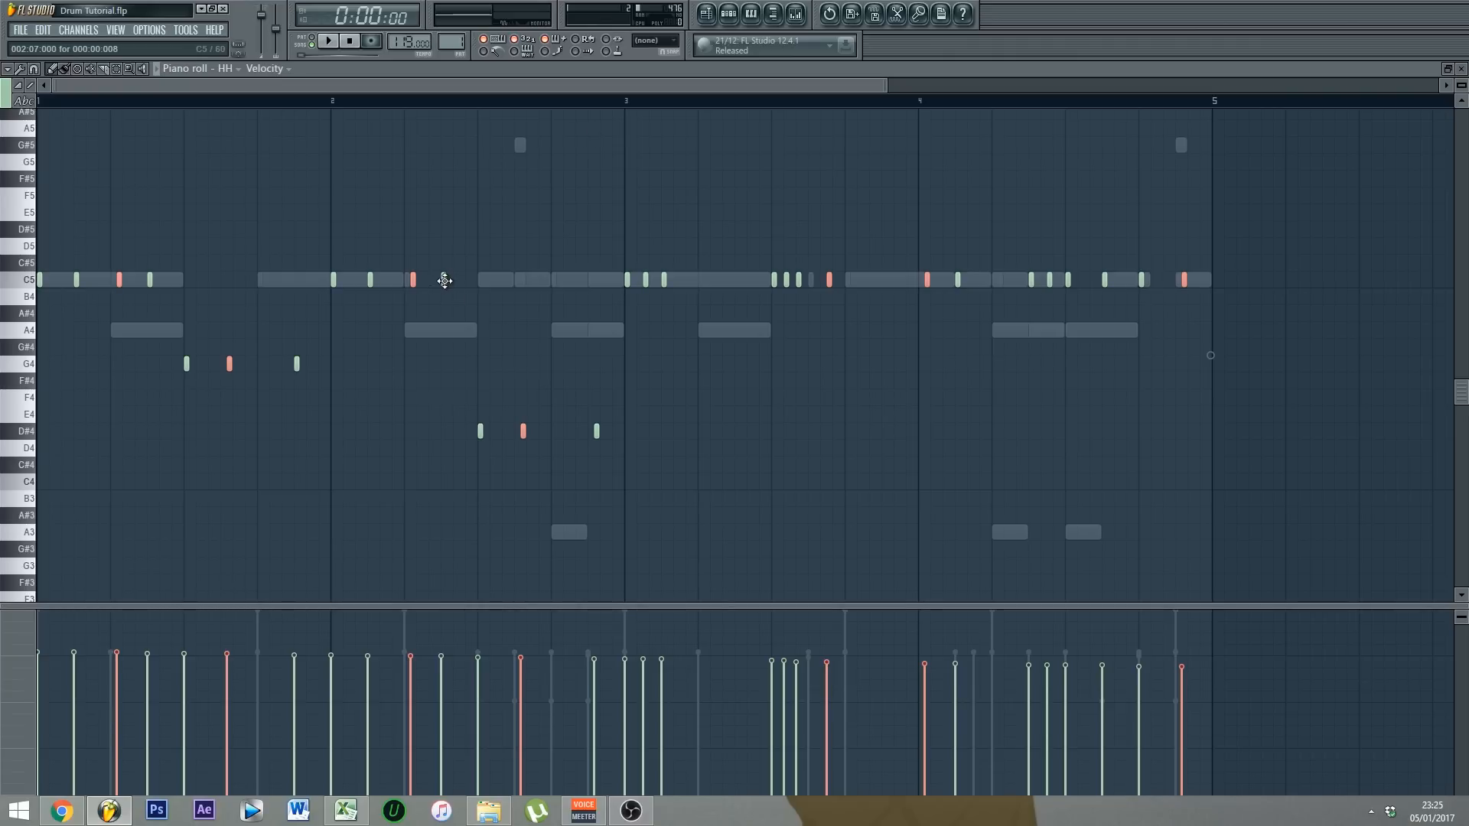
right_click(456, 306)
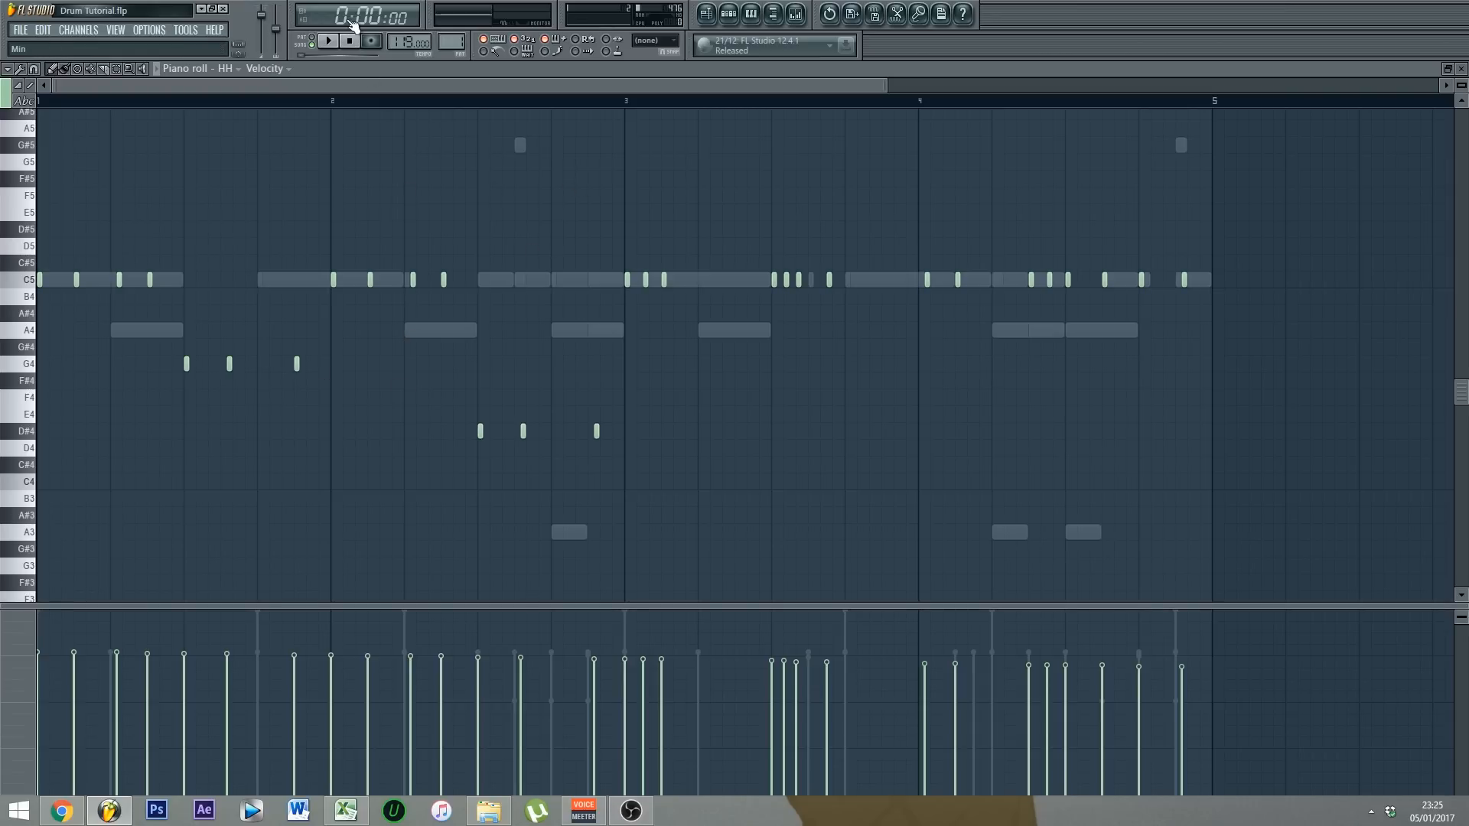
key(space)
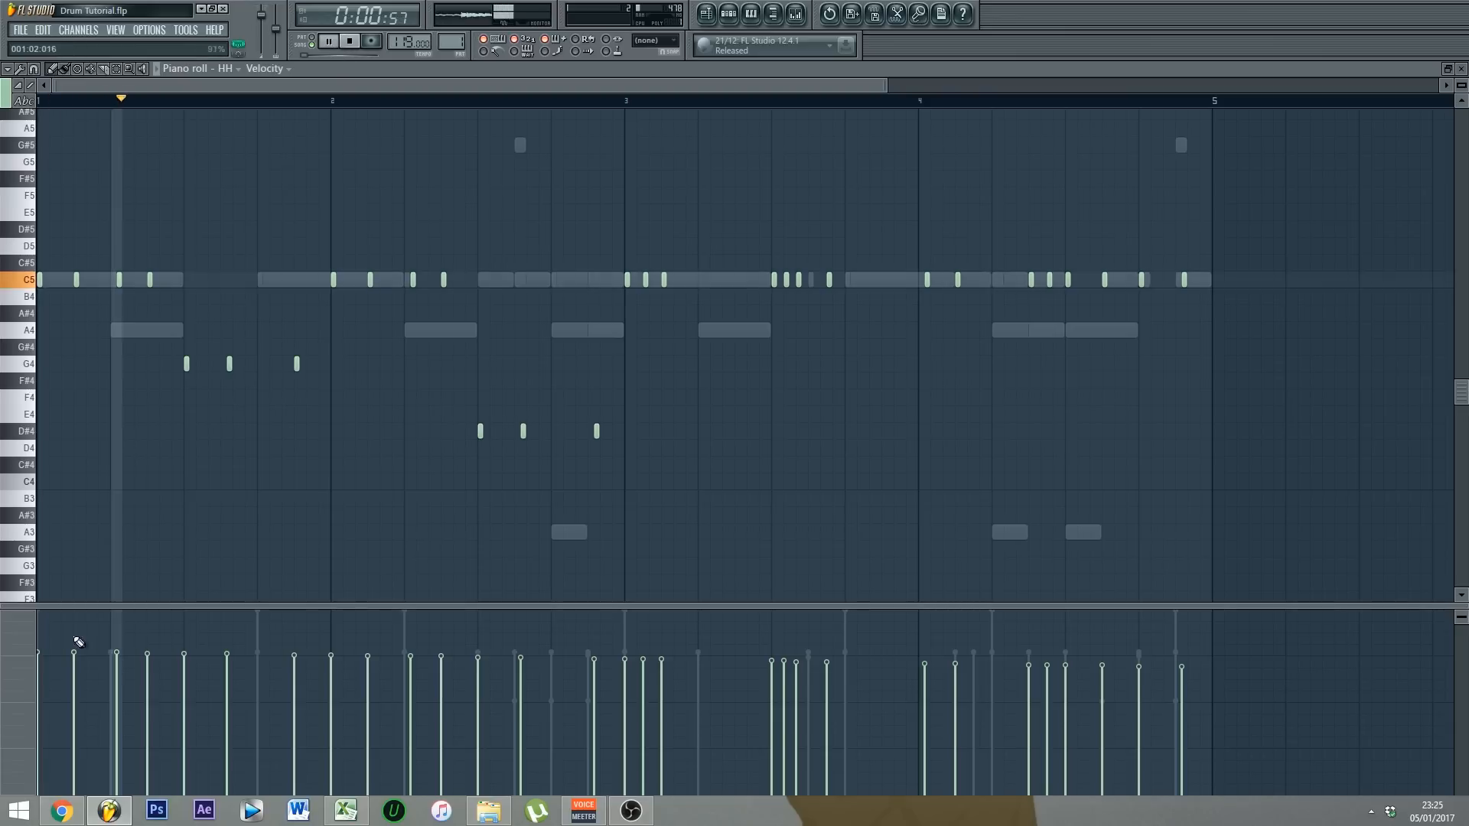
Step: Lower the velocities of three off-beat HH notes in bar 1 and three in bar 2 while the pattern plays
click(73, 693)
click(147, 692)
click(227, 683)
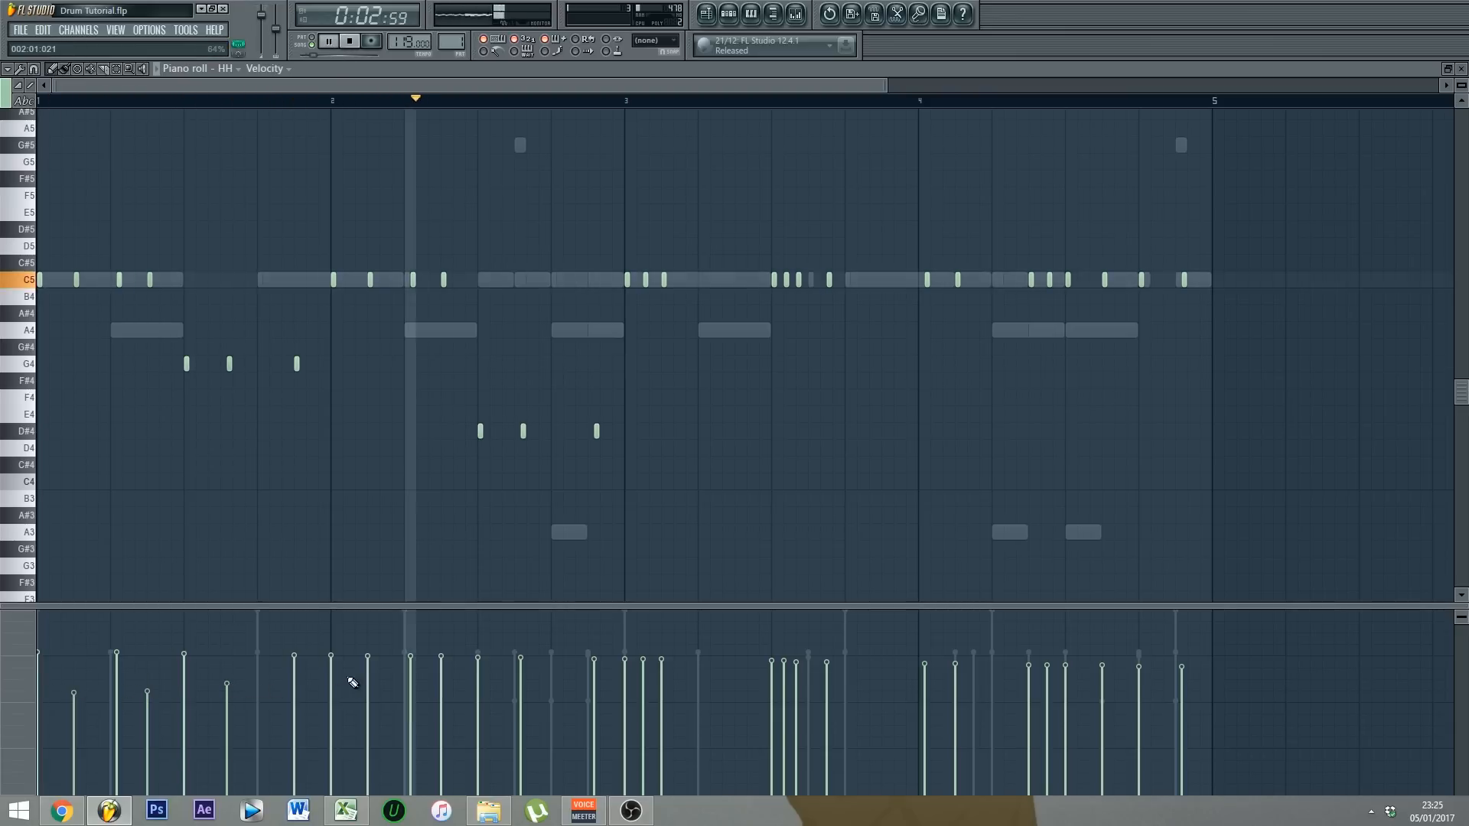
click(368, 693)
click(441, 690)
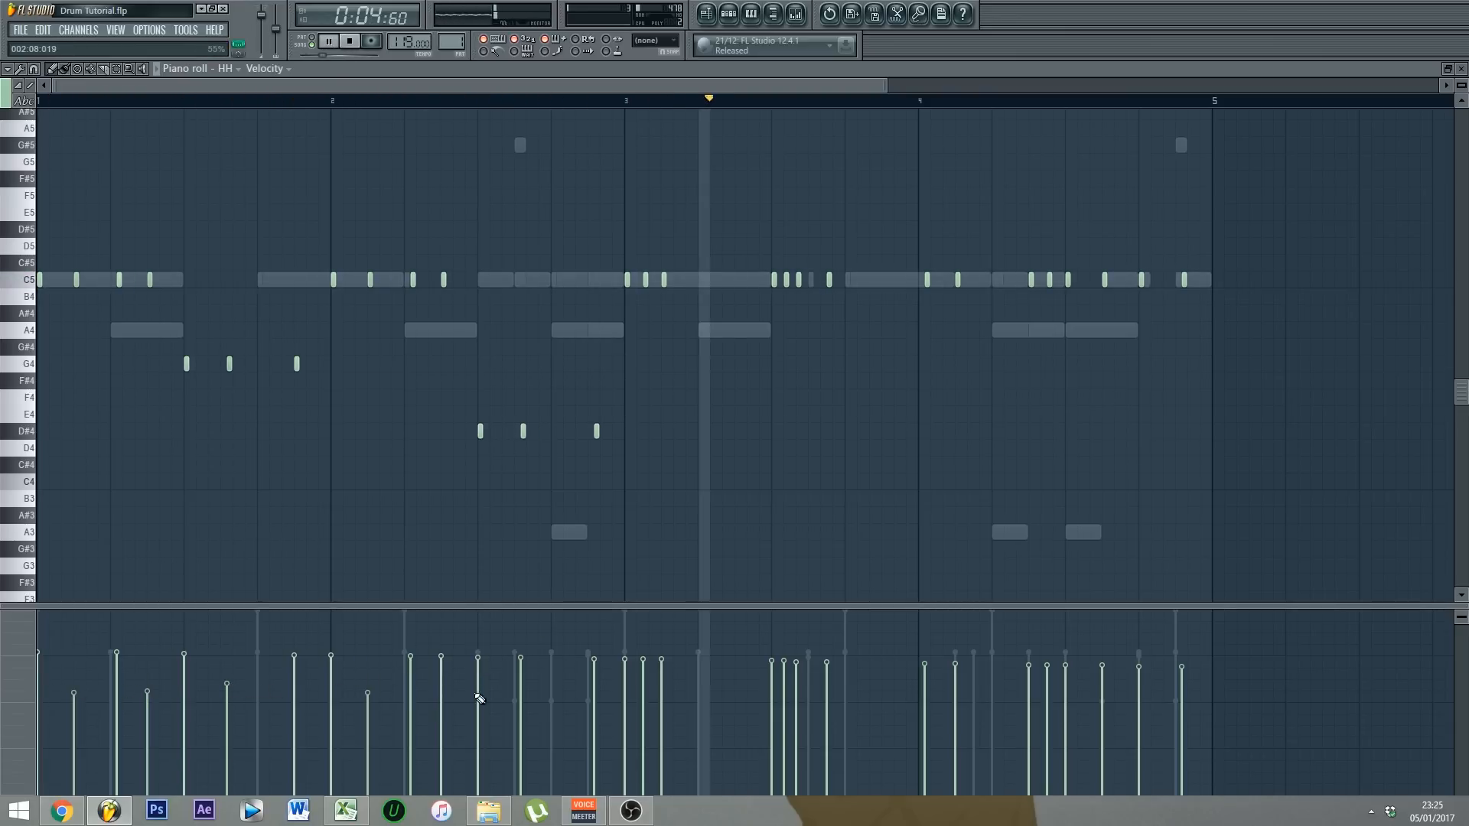
click(520, 691)
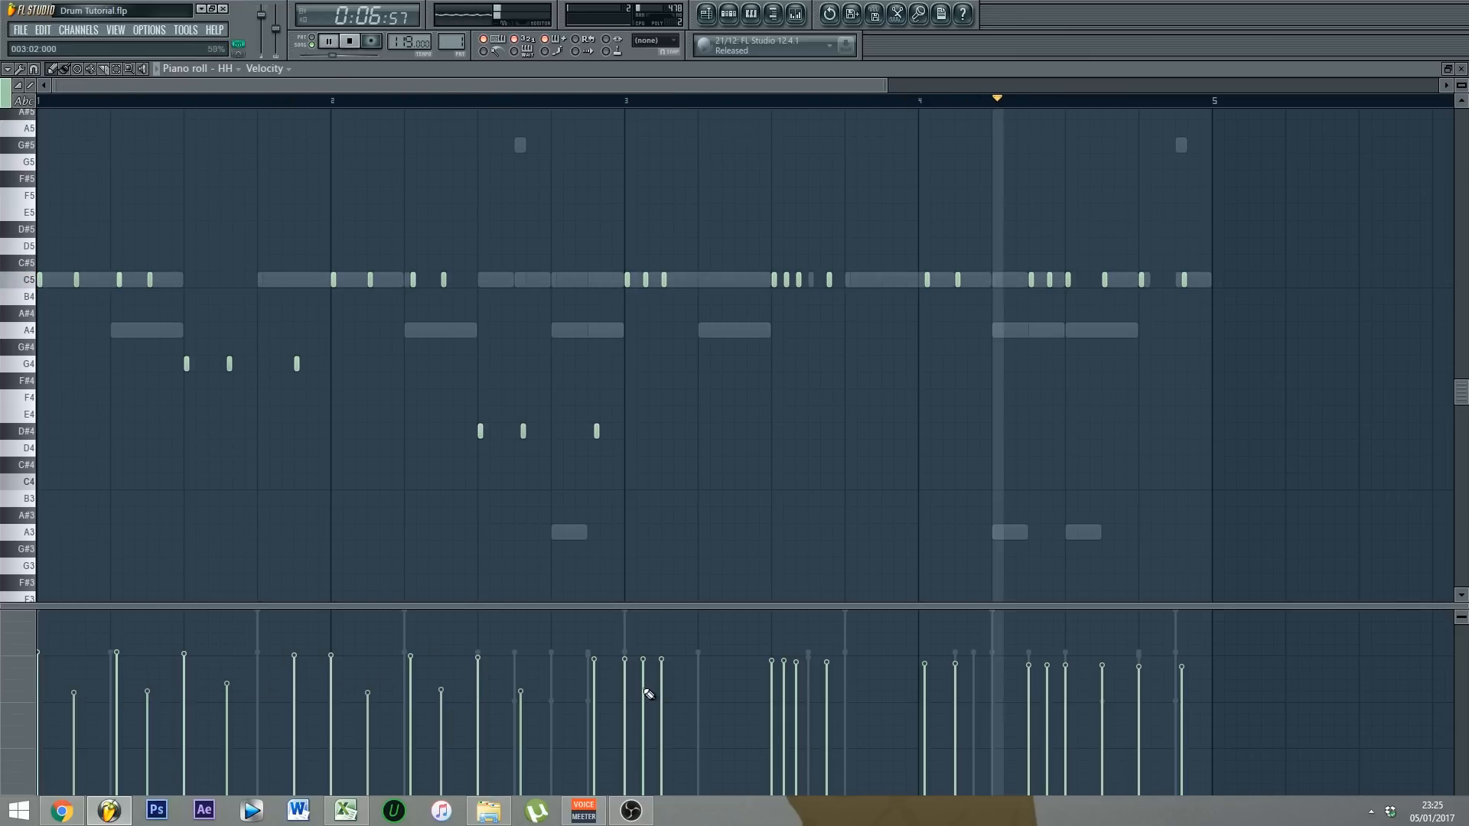
Step: Lower the velocities of four HH roll notes in bar 3, softest at the second roll's start, and three HH notes in bar 4
click(643, 679)
click(661, 699)
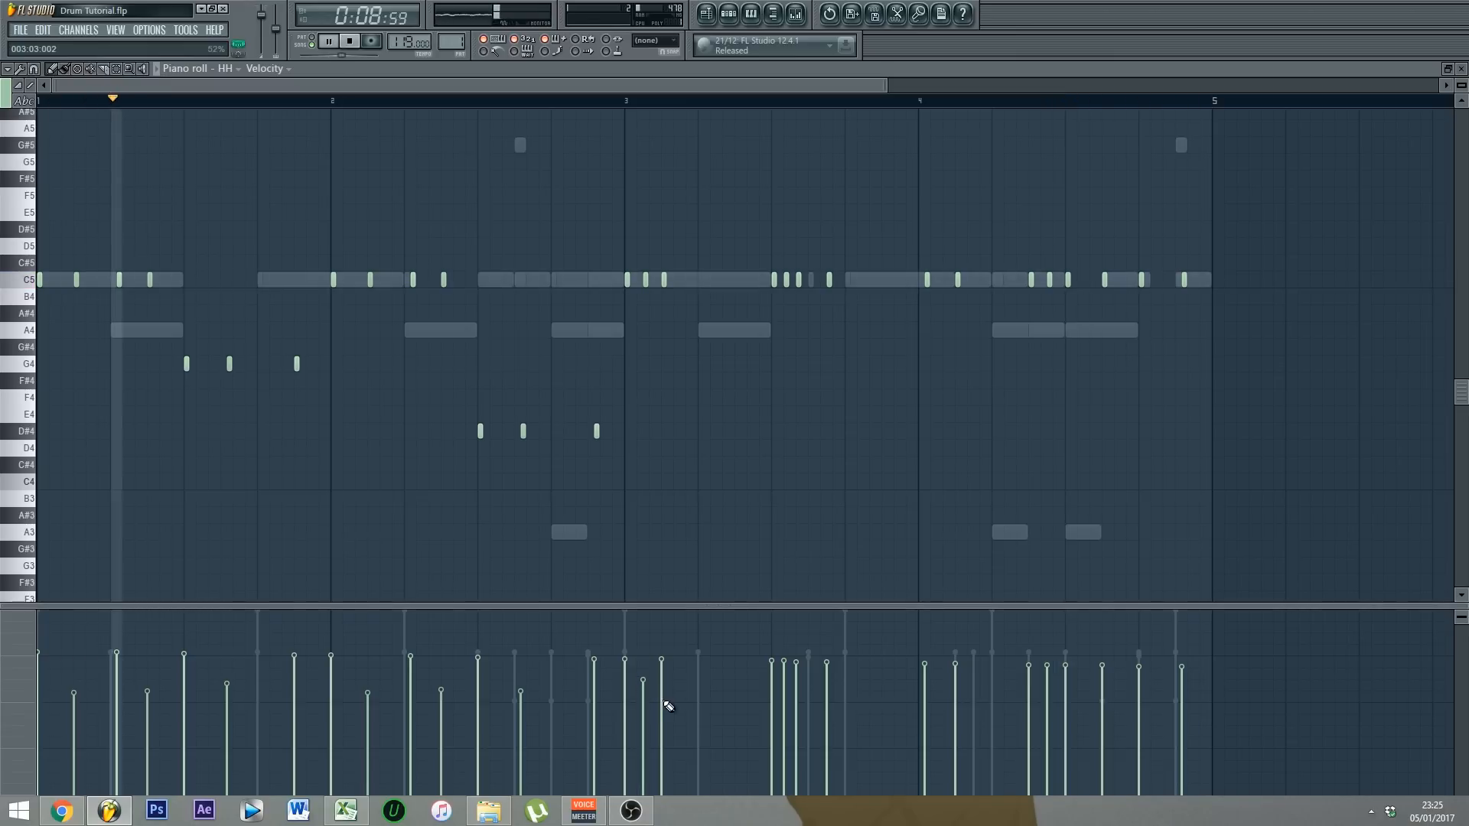
click(771, 748)
click(784, 701)
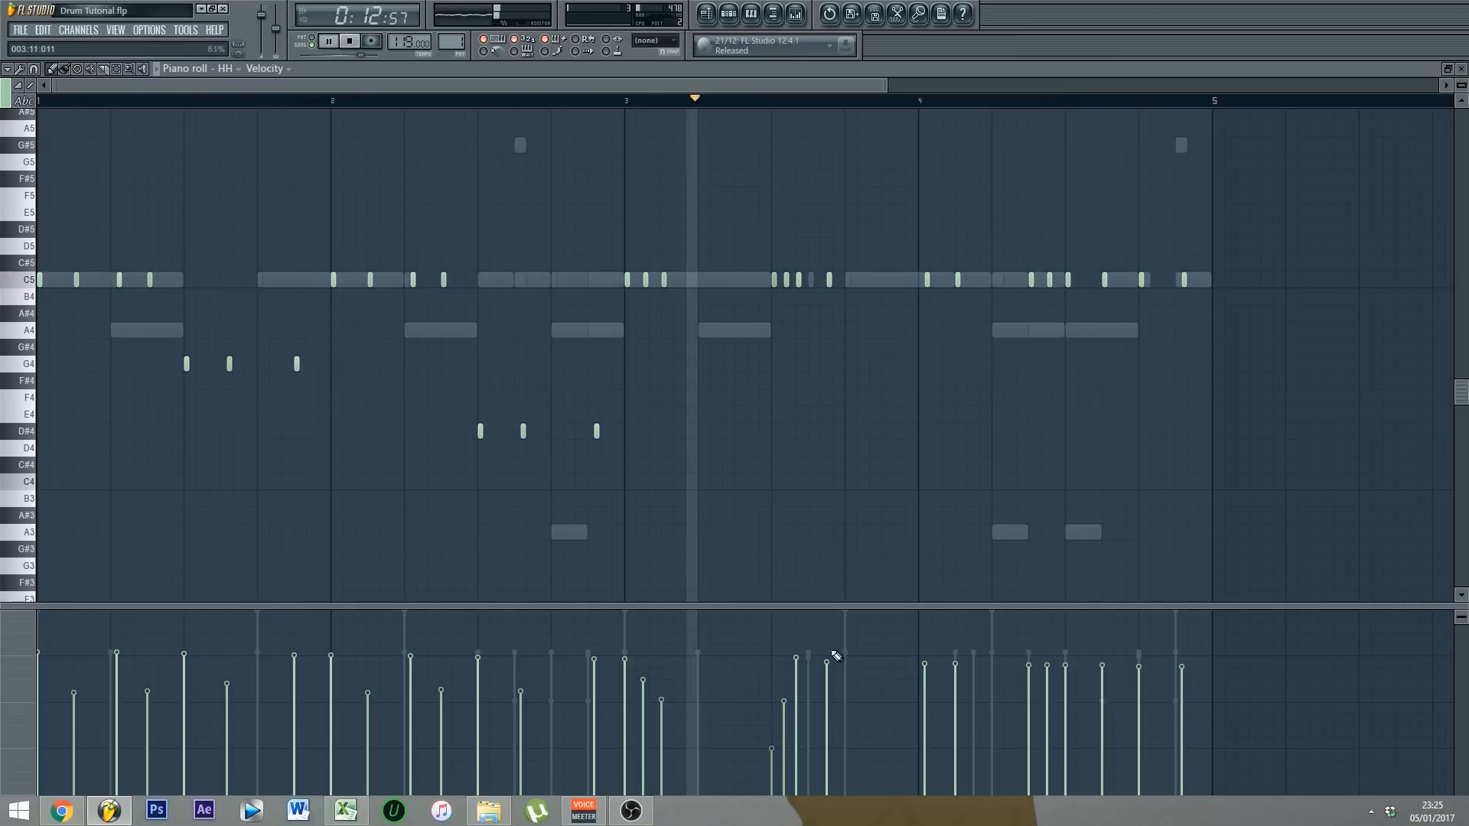
click(1047, 699)
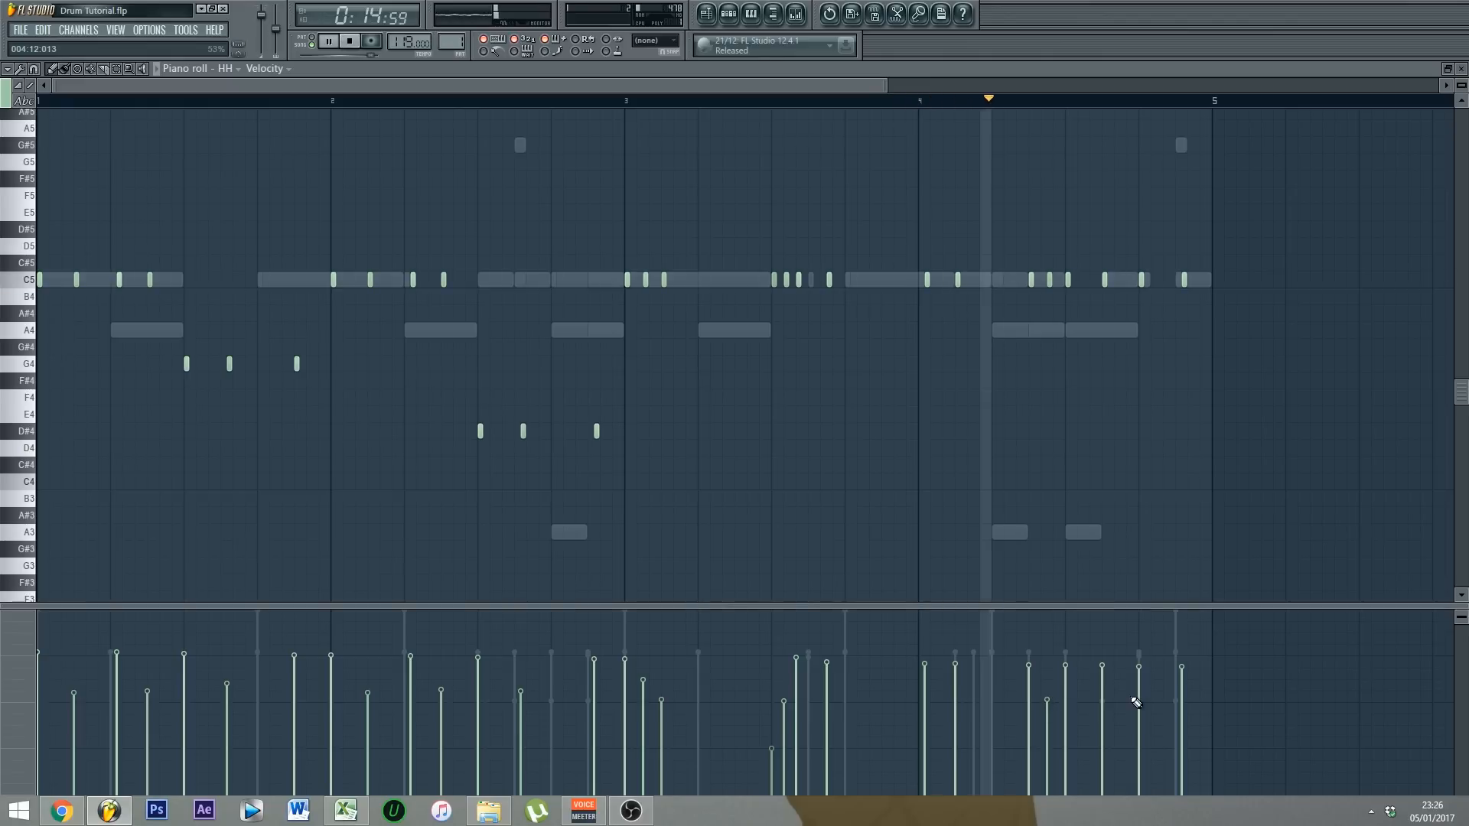
click(1139, 697)
click(1182, 711)
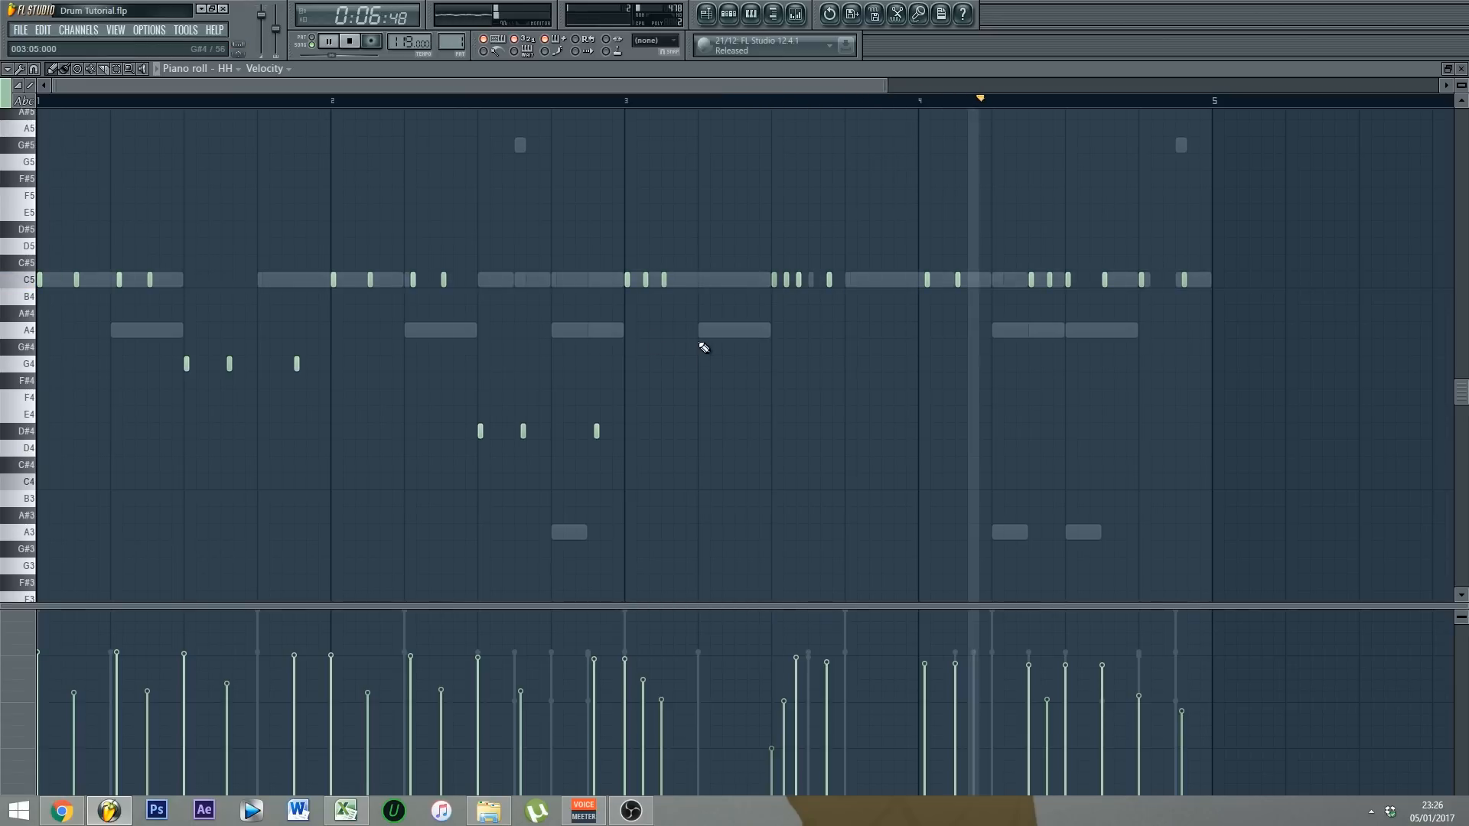
key(space)
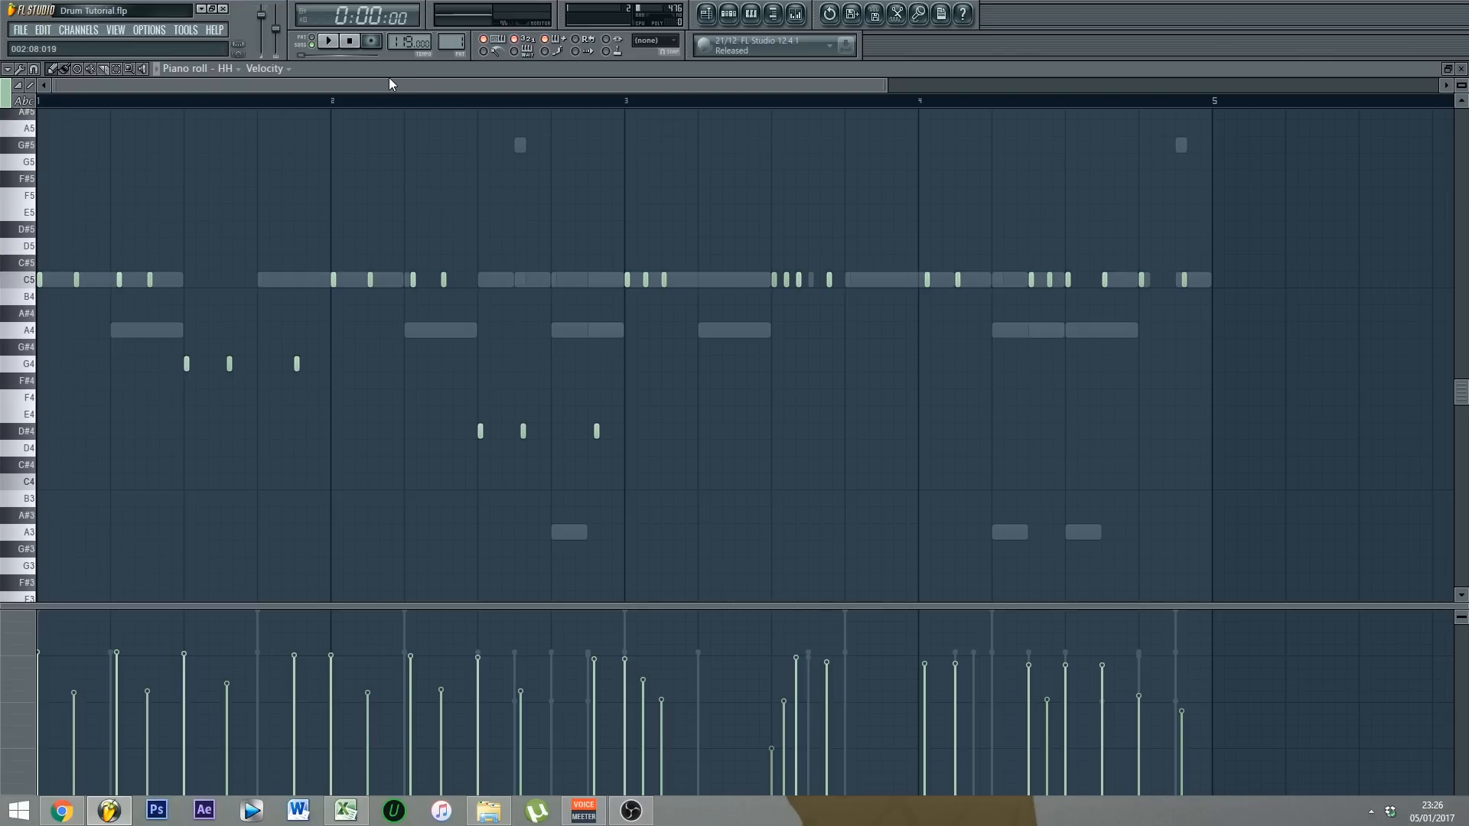
Step: Show the note pan values of the HH notes and play the pattern to hear the panned hi-hats
click(279, 69)
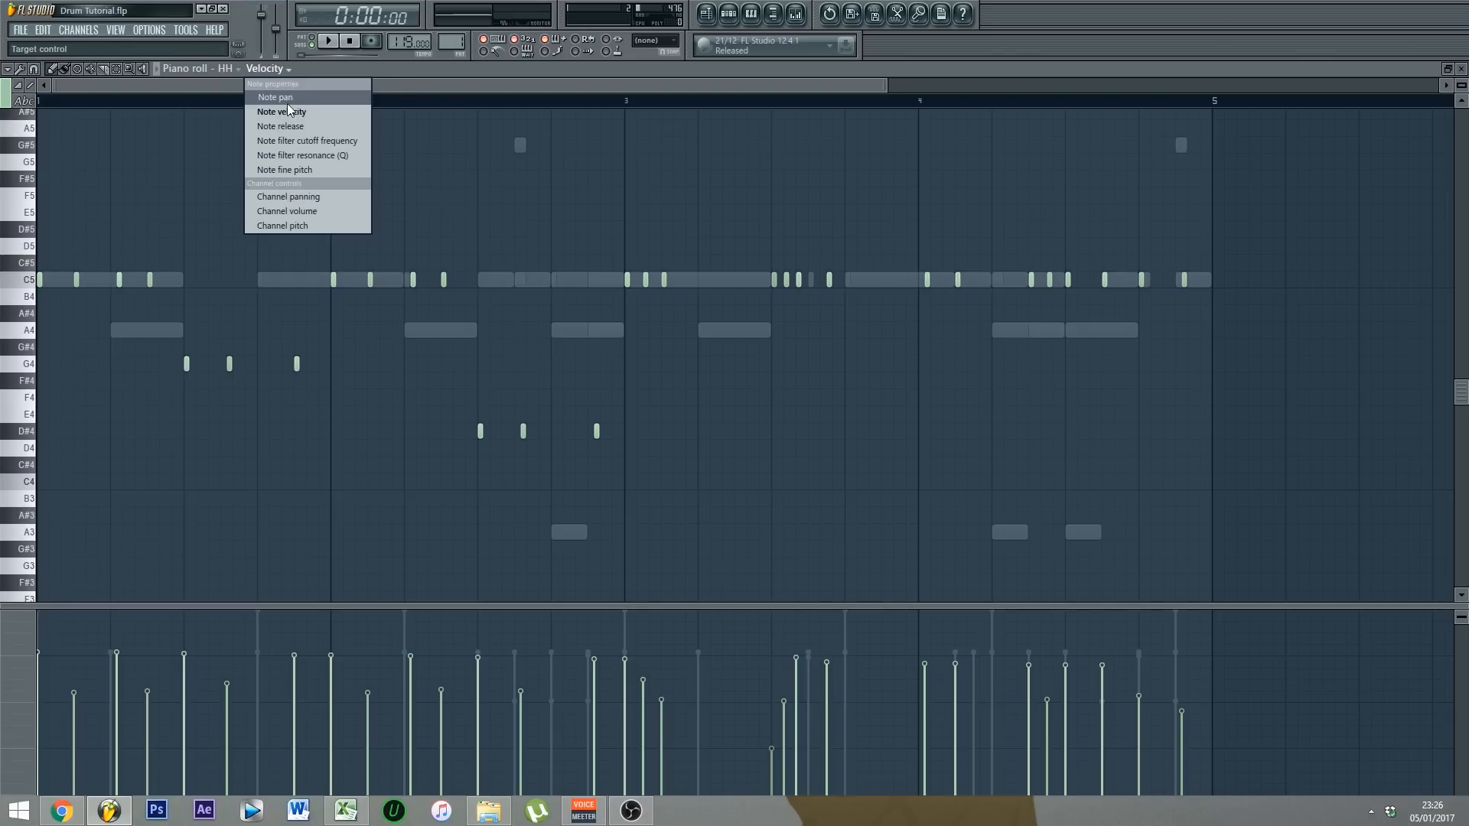
click(287, 103)
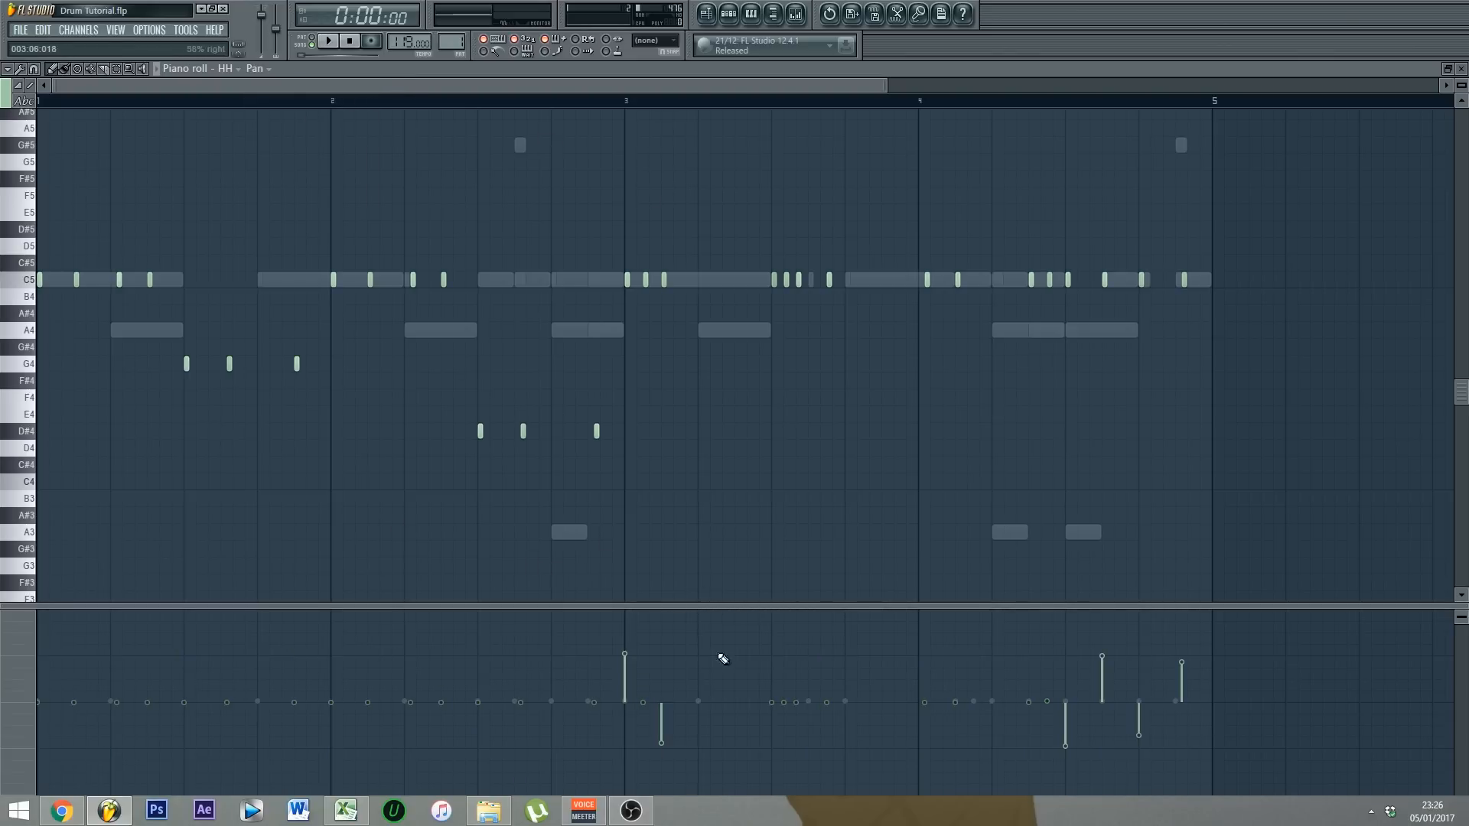
click(340, 45)
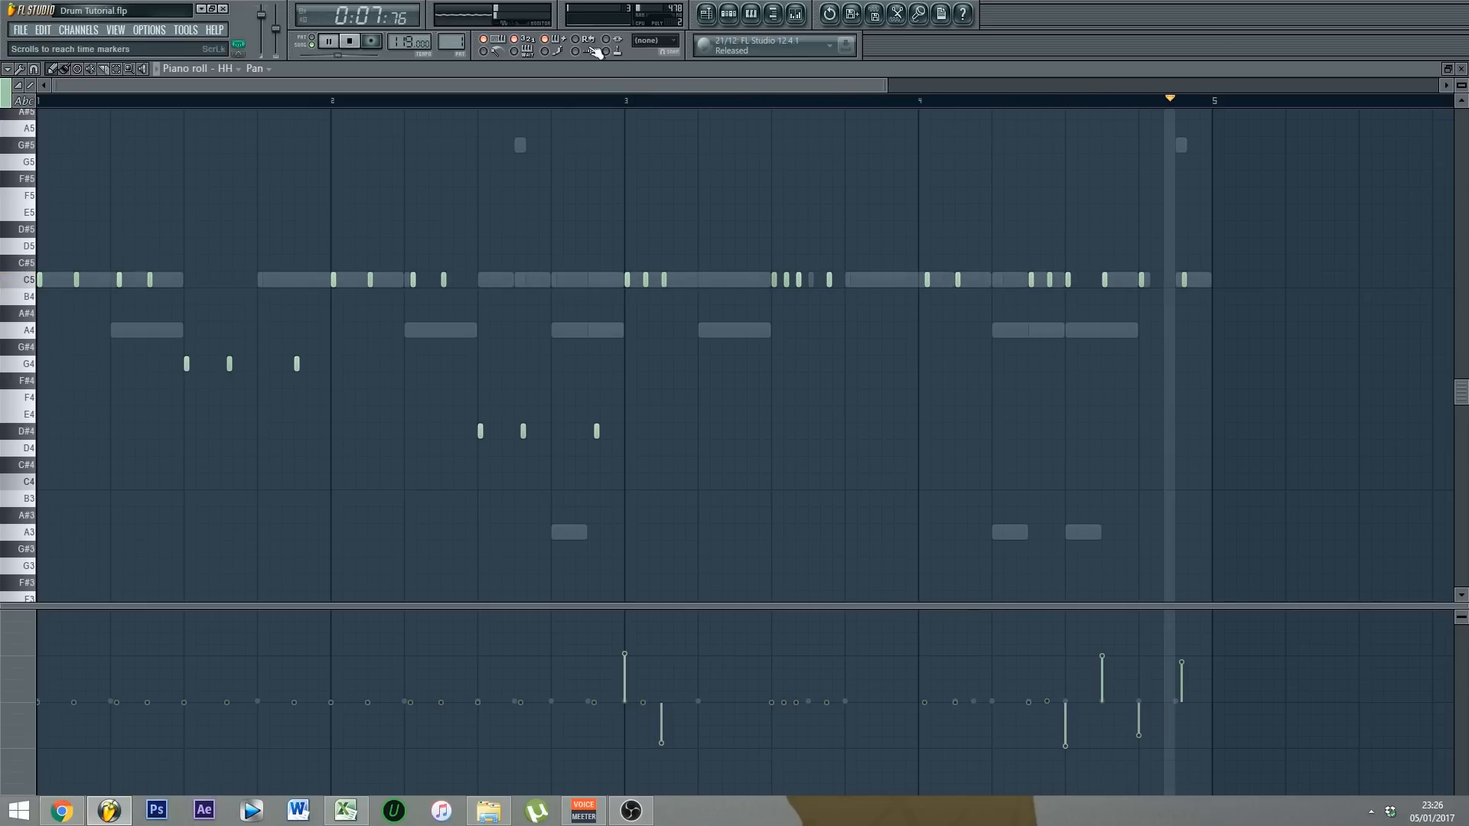
key(space)
Step: Bring up the playlist and the mixer to view the individual drum tracks
key(F6)
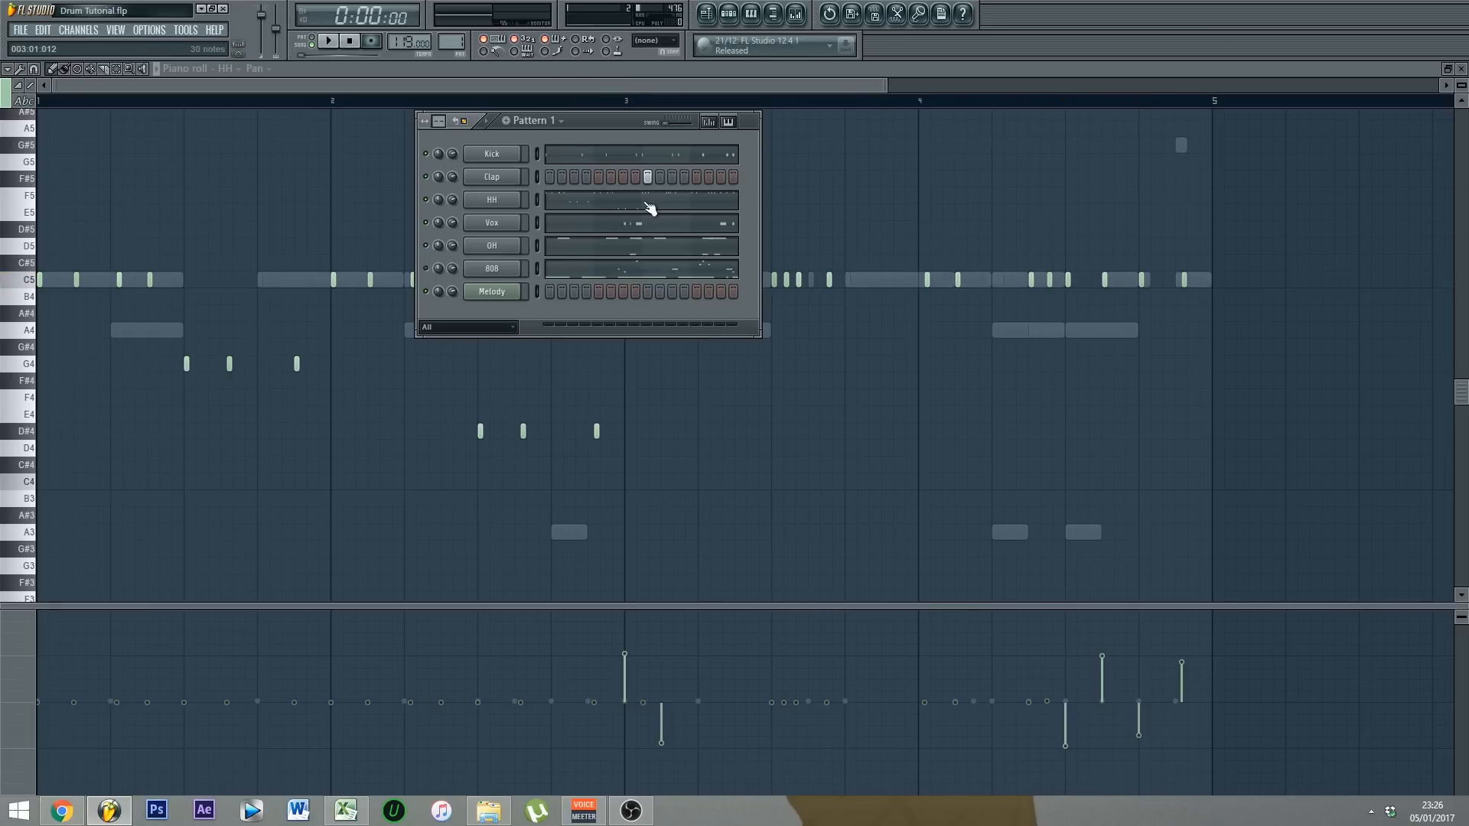
key(F5)
key(F9)
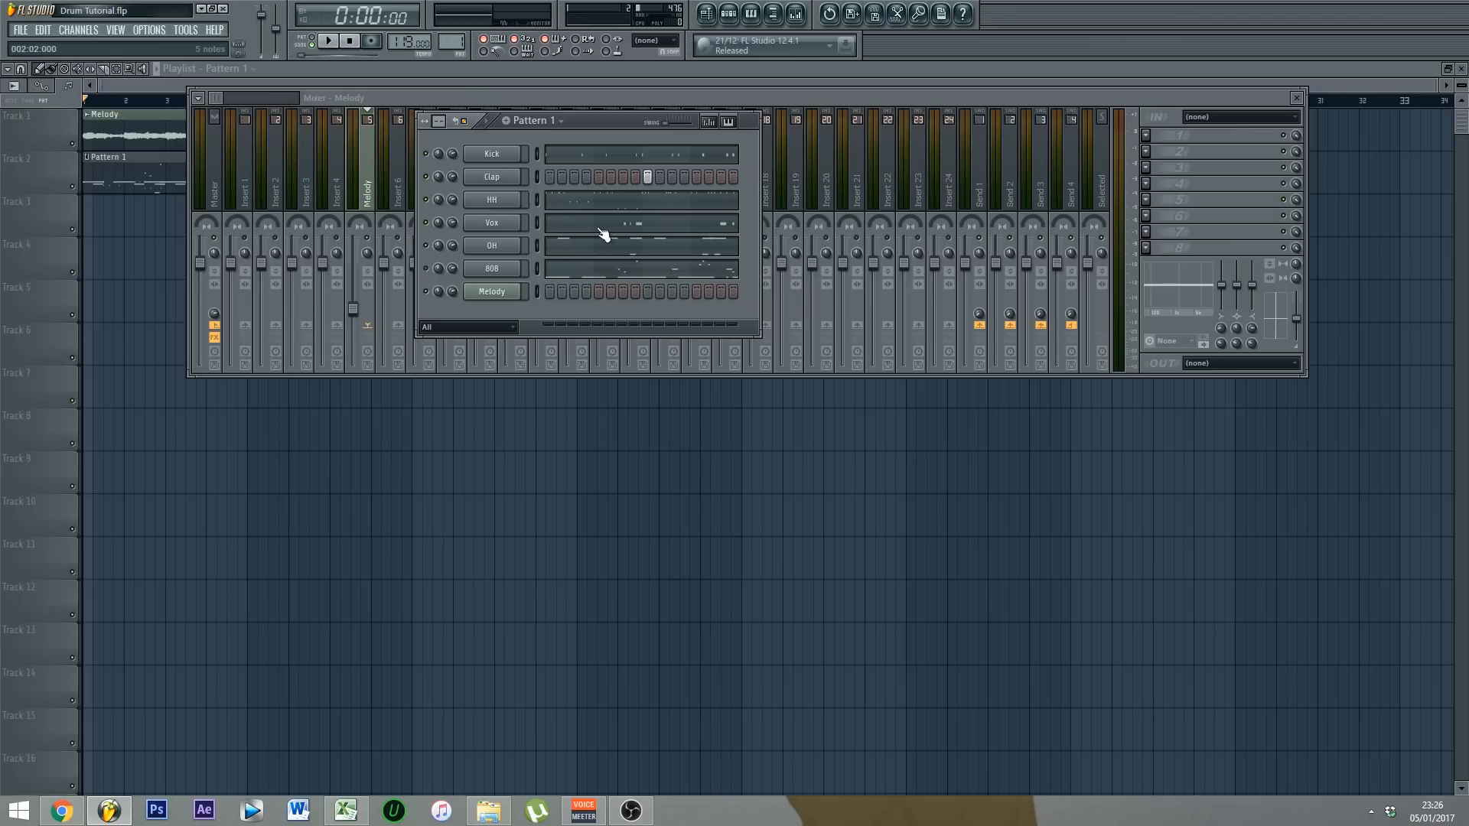
click(603, 98)
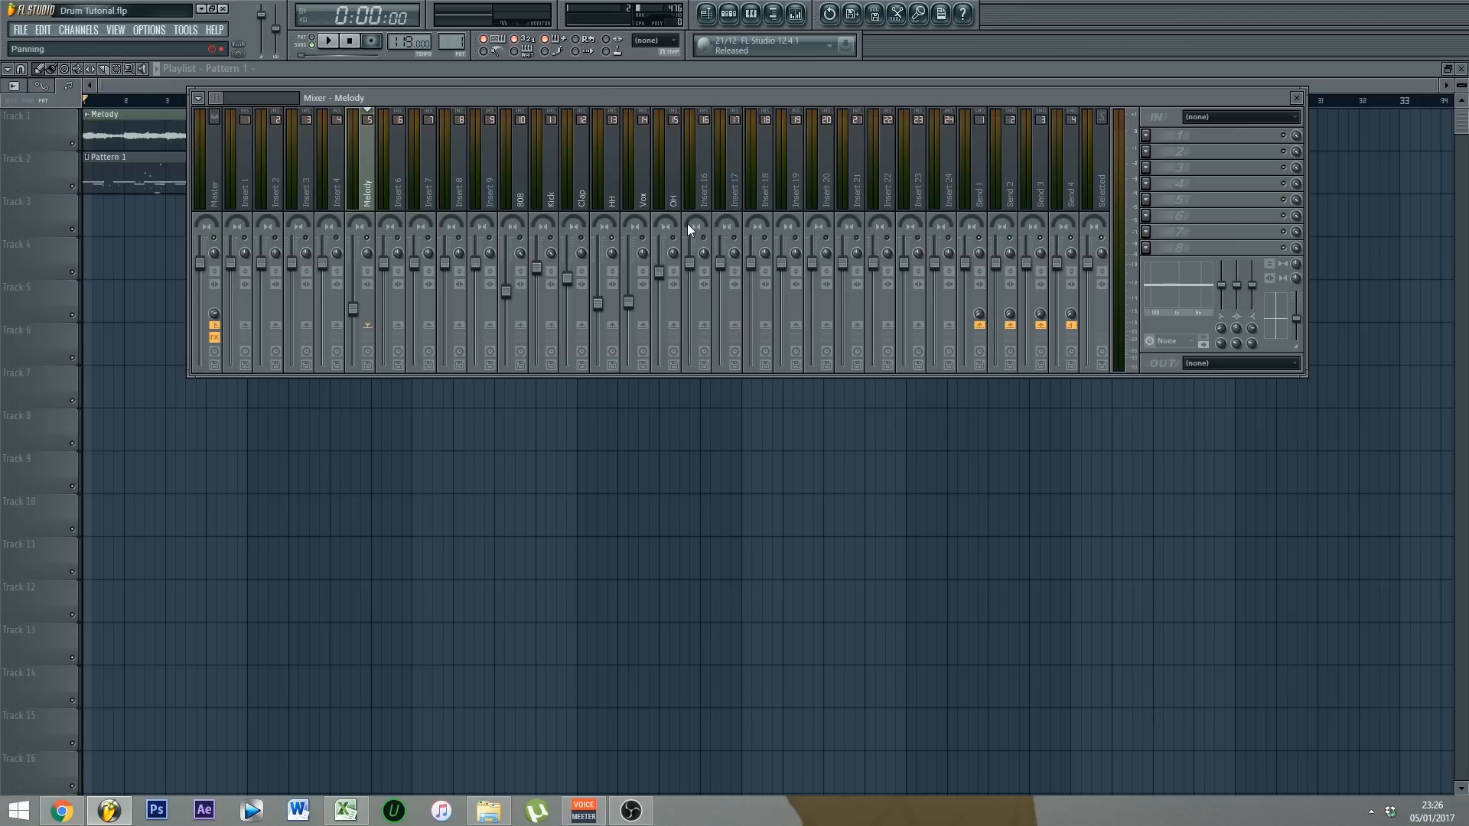
Step: Open the Vox channel's notes in the piano roll, fit all four bars in view and play the pattern
key(F6)
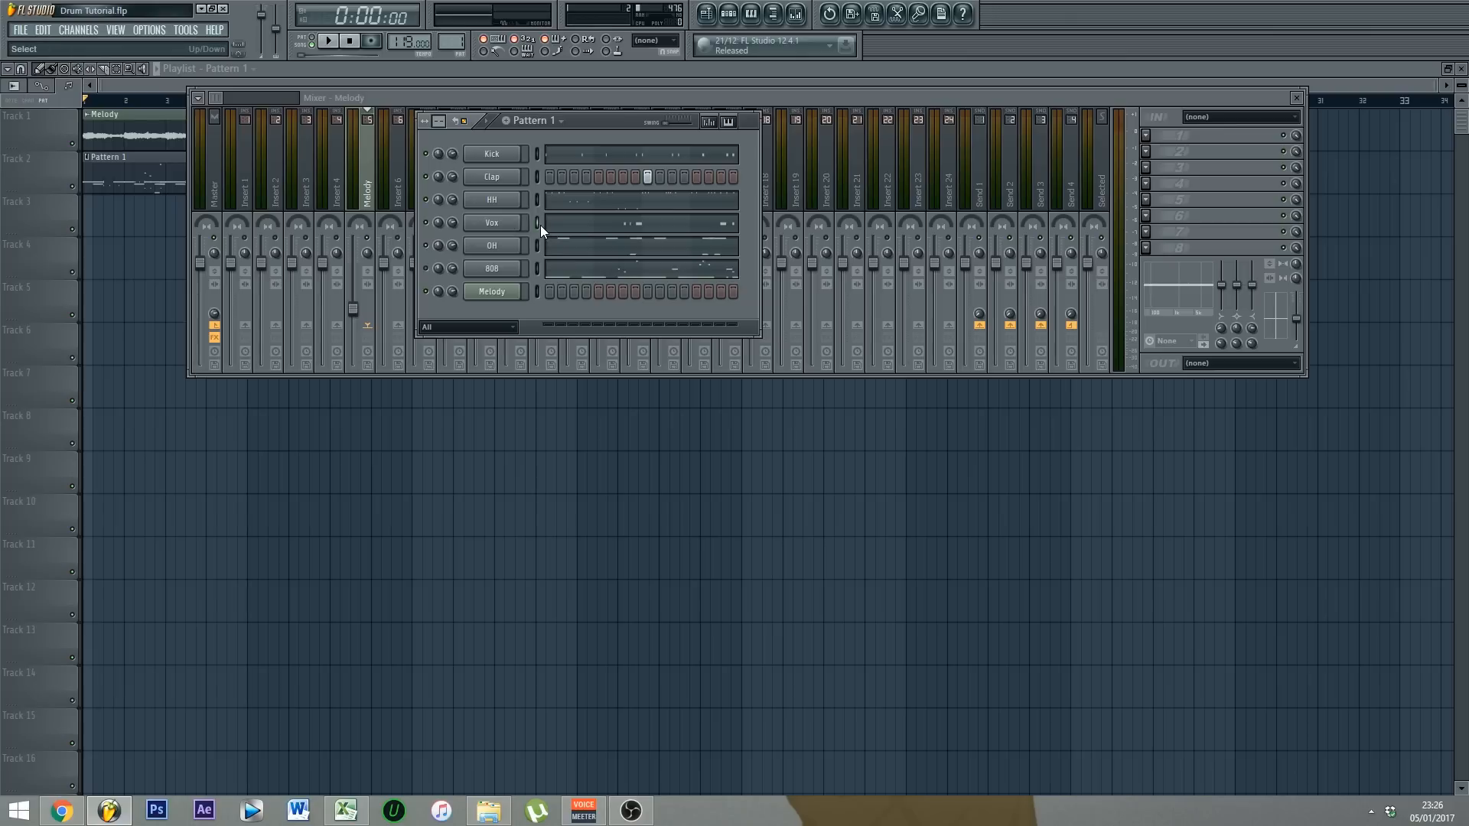
click(617, 230)
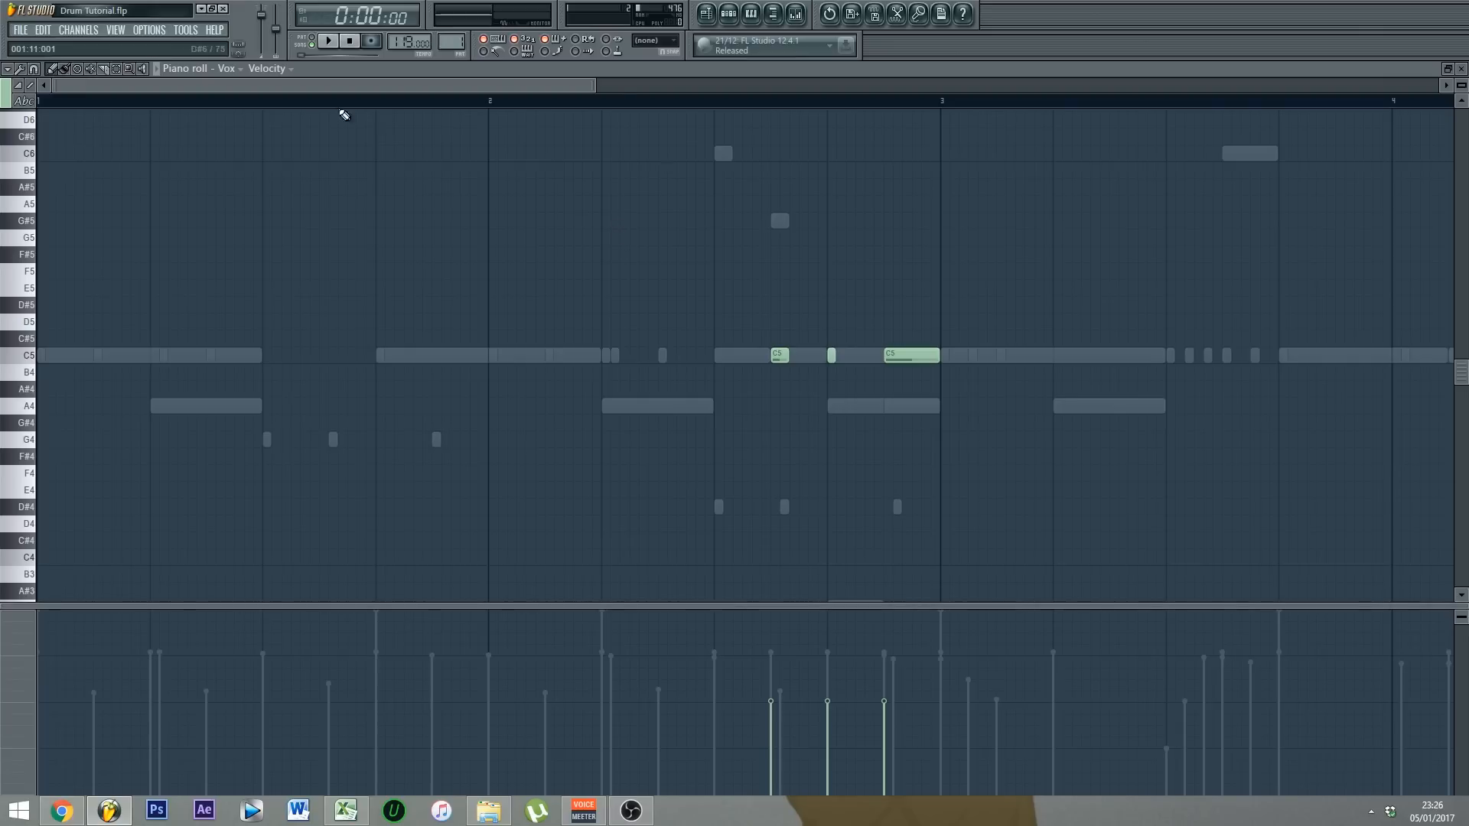
drag(597, 88, 957, 88)
key(space)
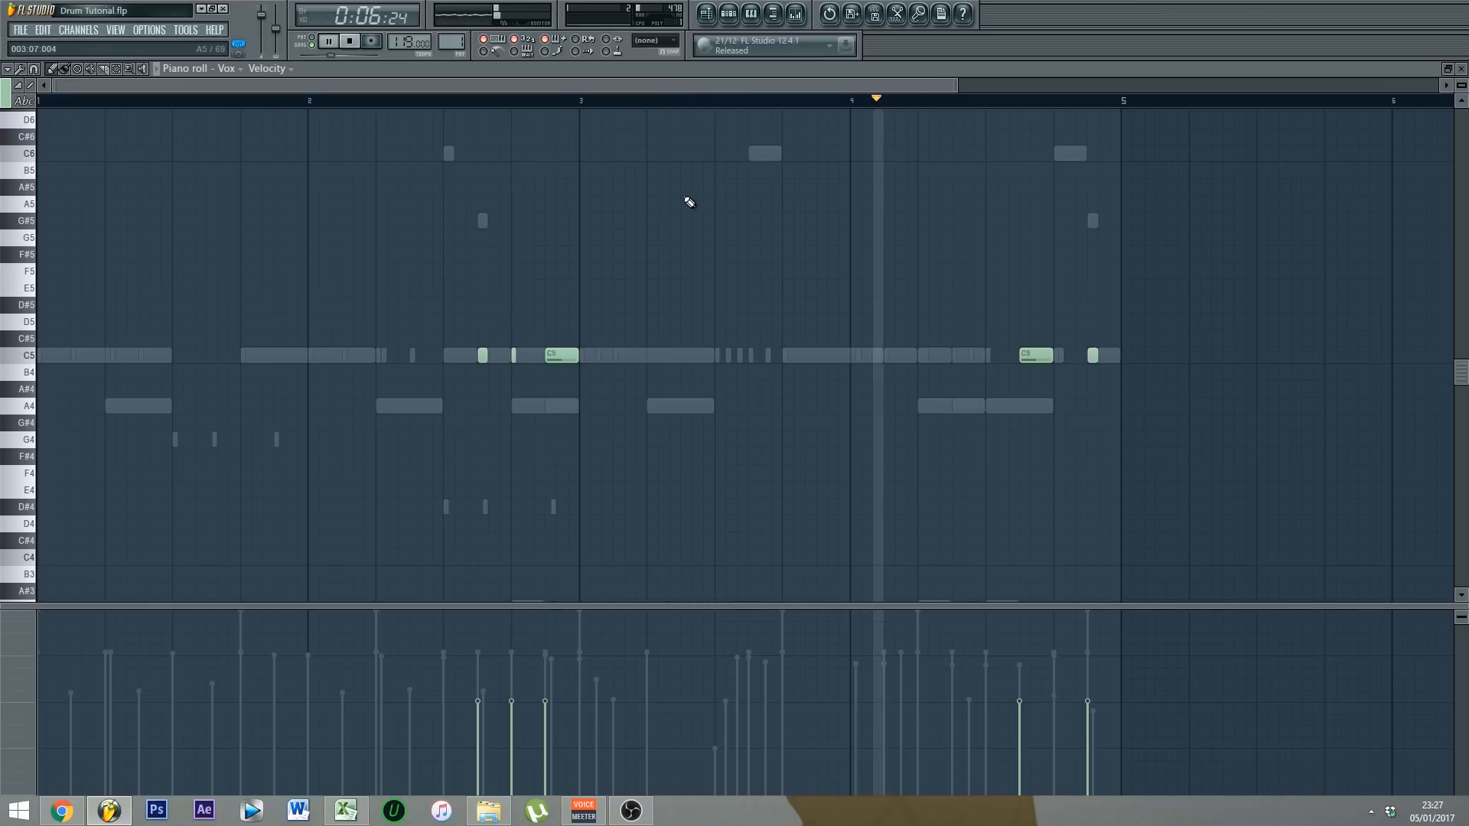
key(space)
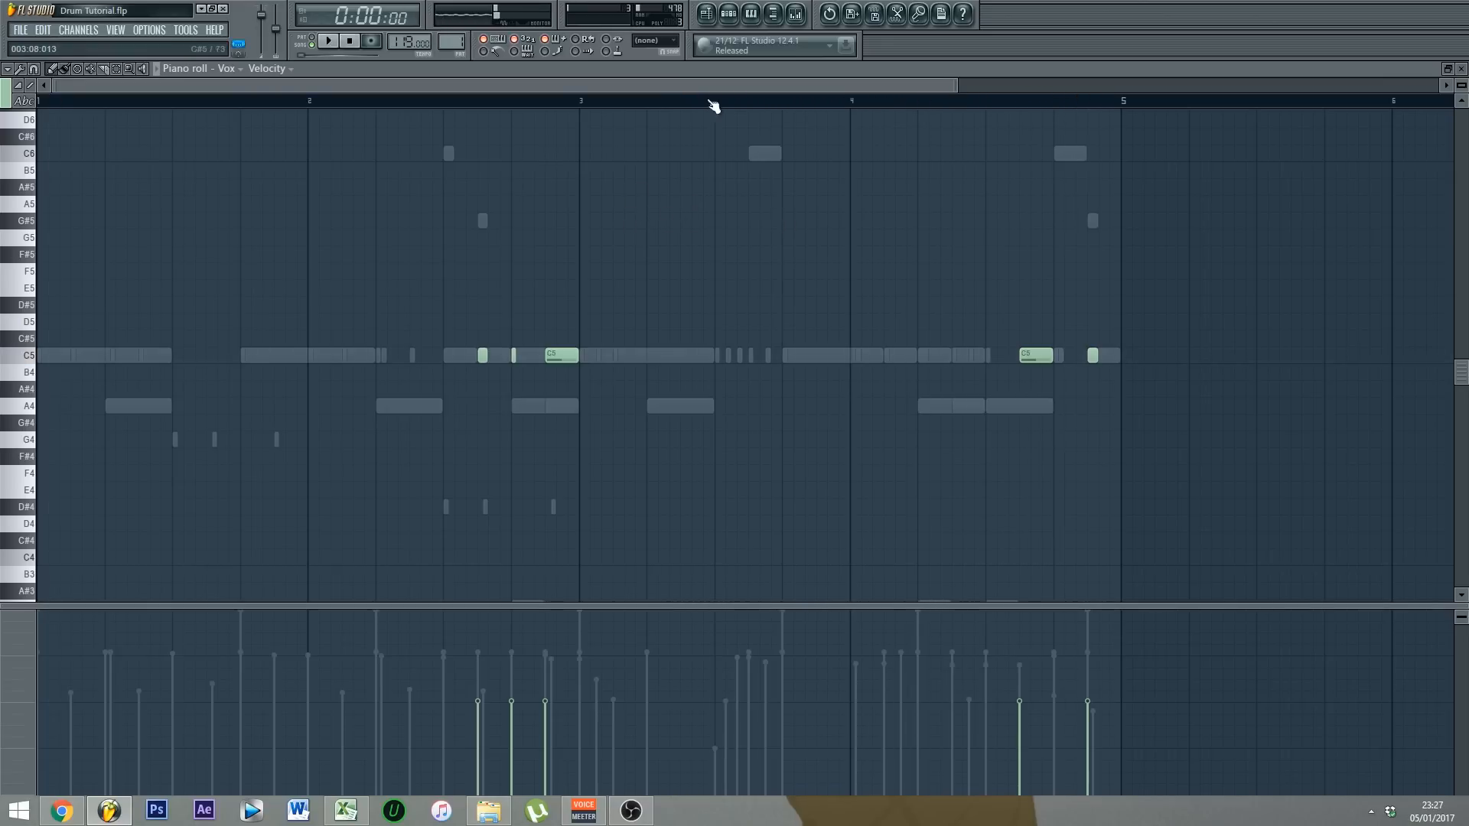
Step: Open the Vox channel settings and examine its envelope and miscellaneous options
click(731, 13)
click(489, 224)
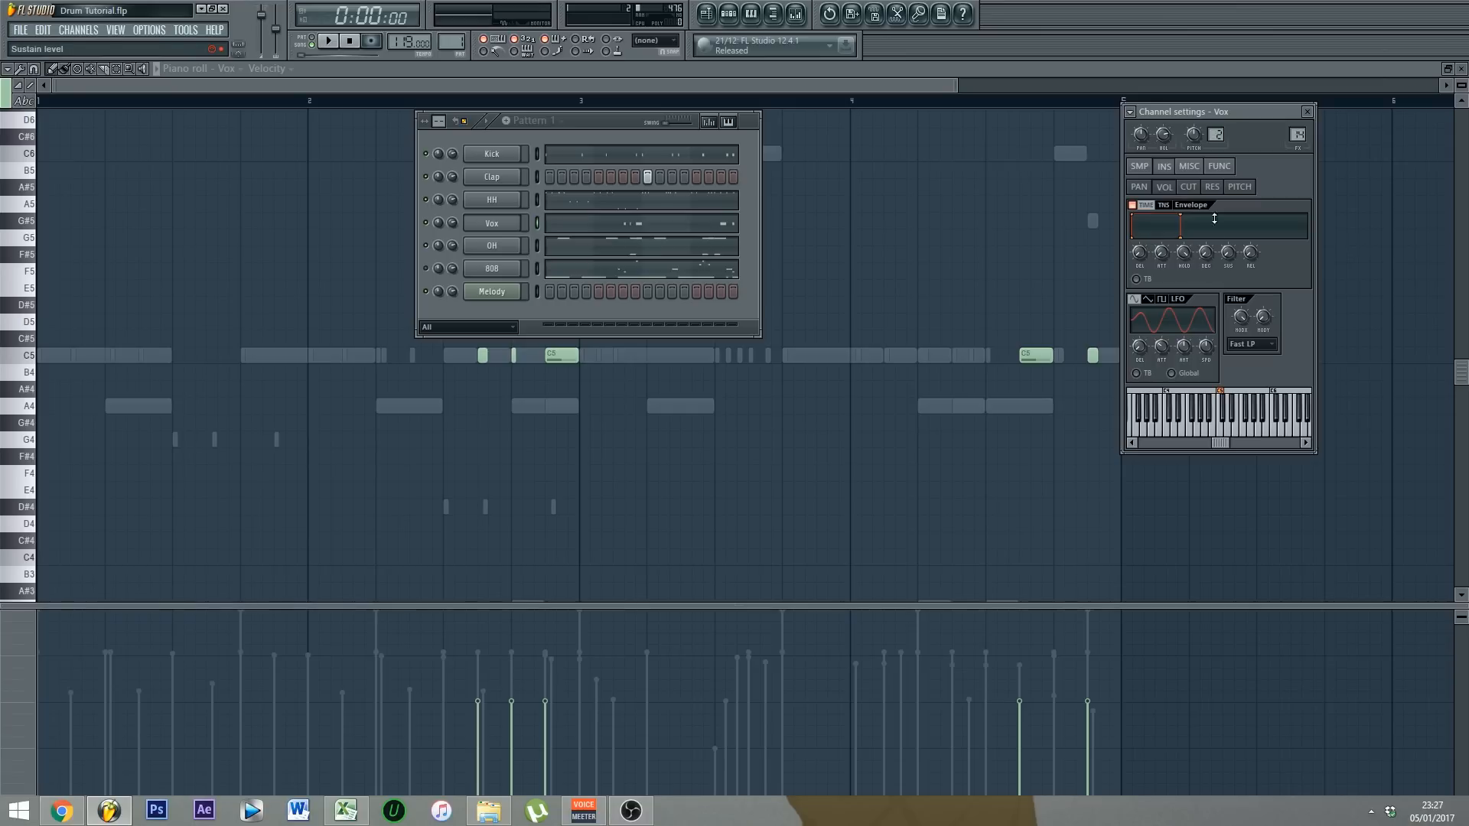
click(1190, 167)
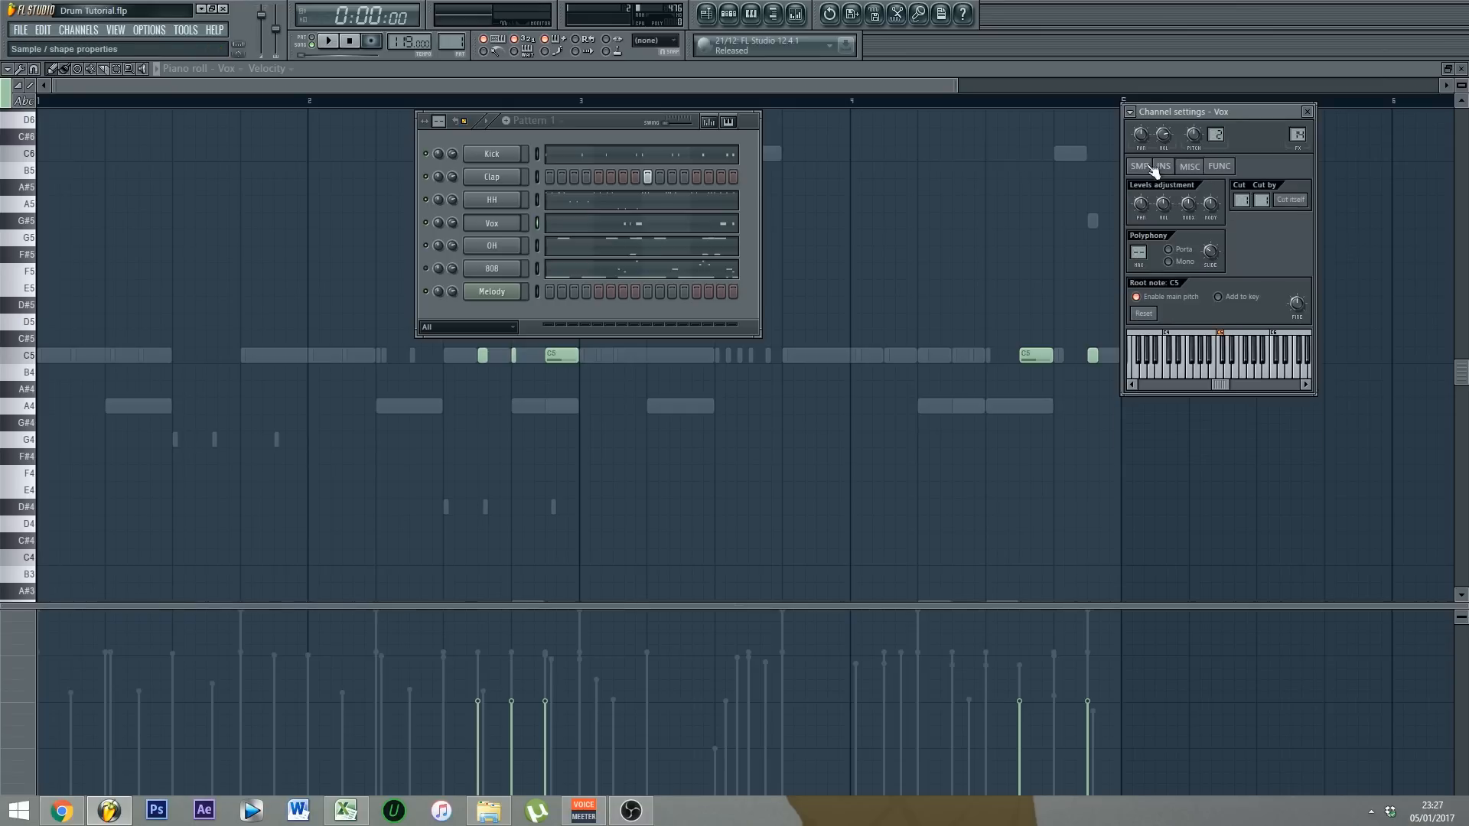
click(734, 455)
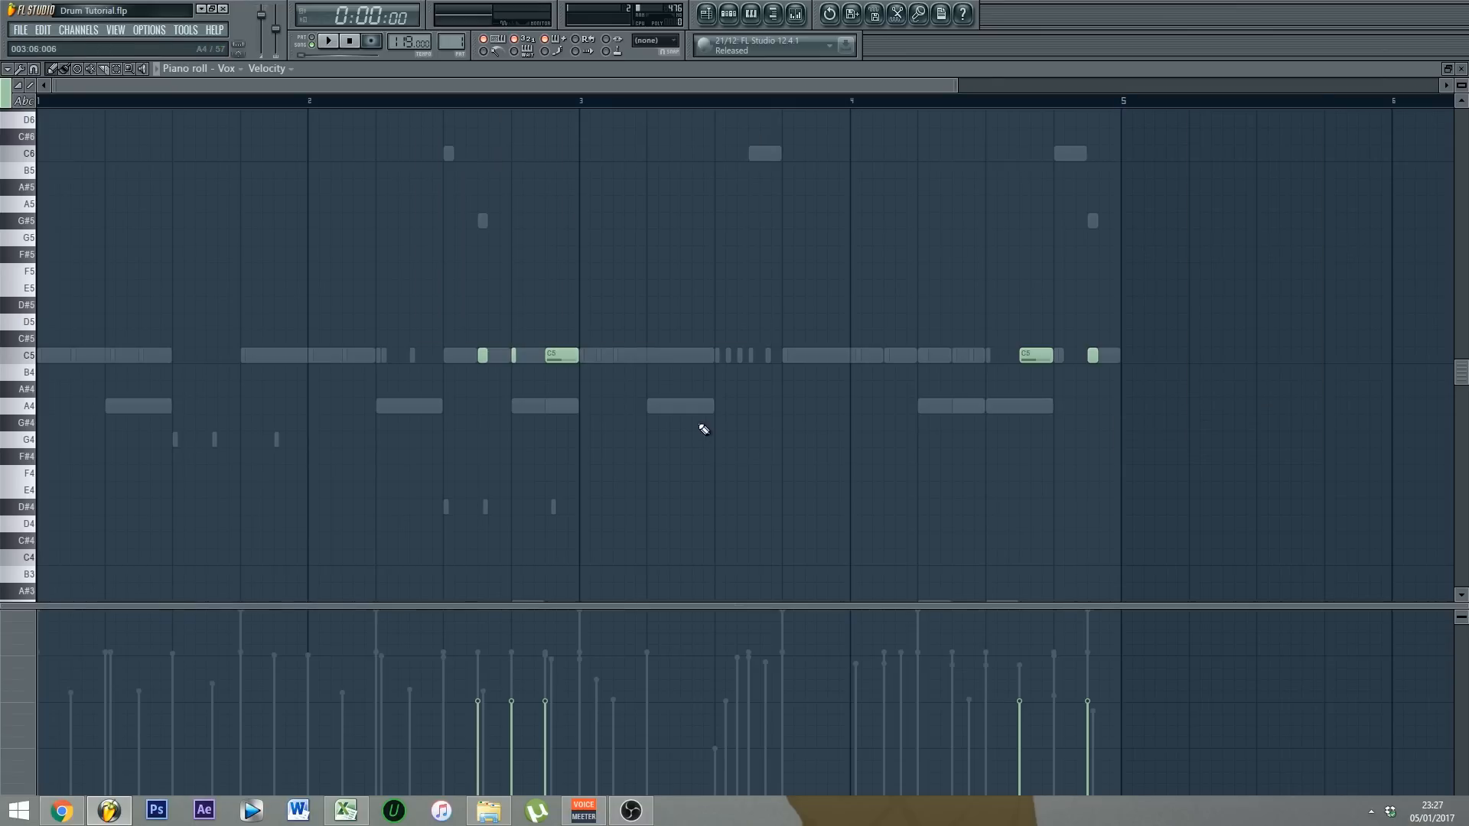
Step: Return to the playlist and preview the NM - Hooptee (Vox).wav sample in the Vox channel's sample settings
click(706, 13)
click(729, 13)
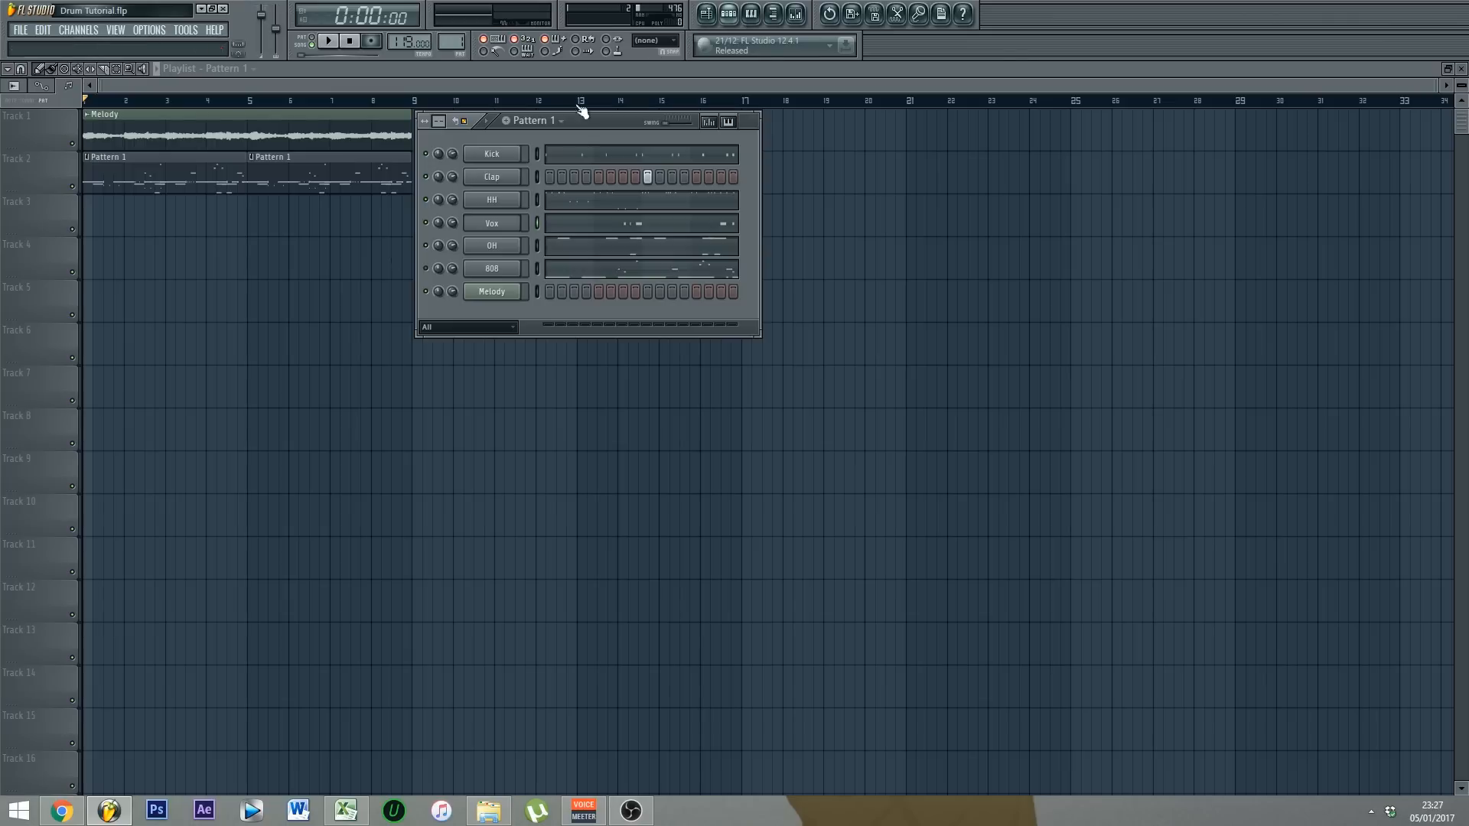
click(494, 224)
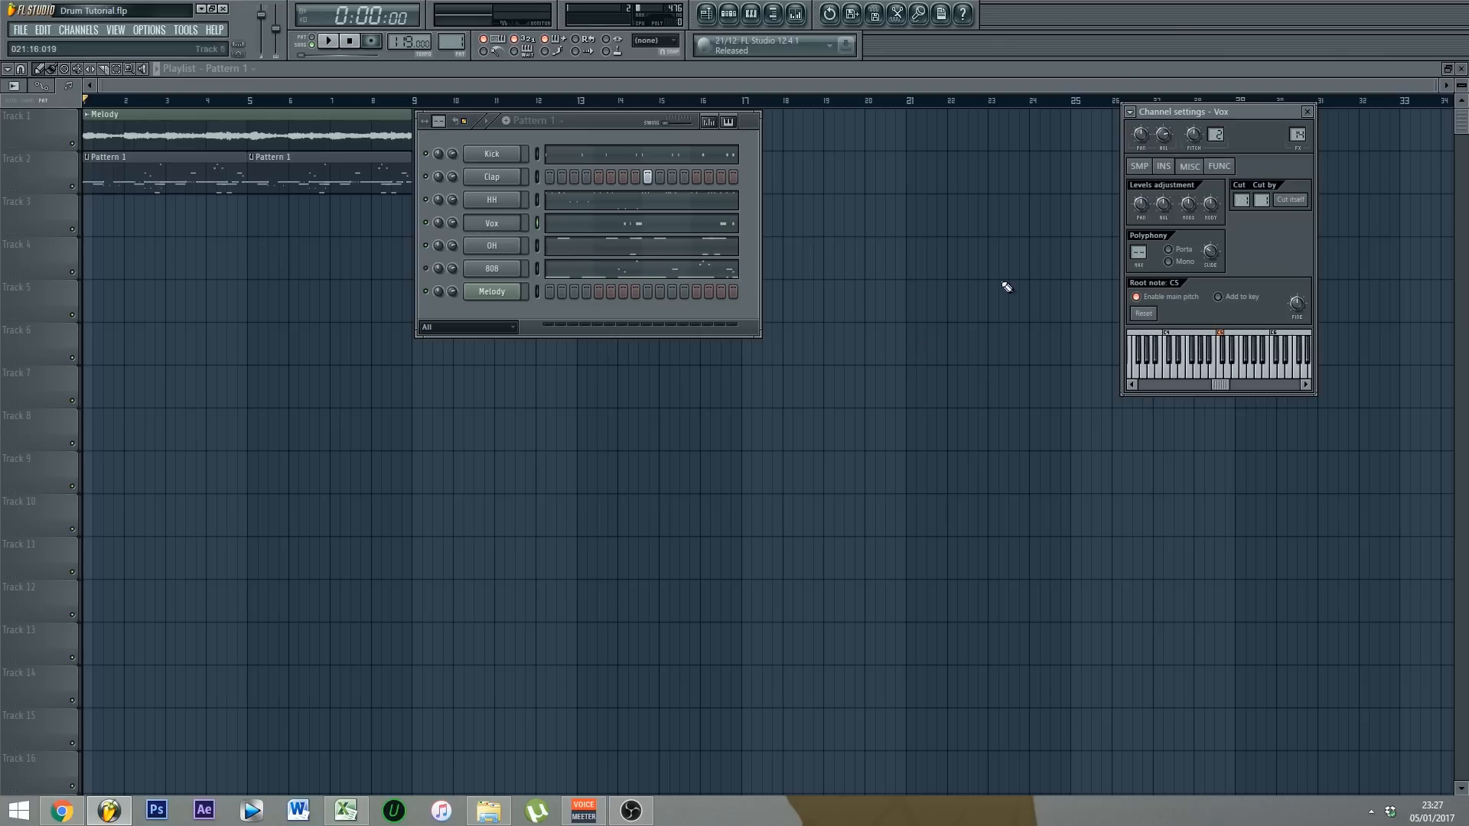
click(1140, 166)
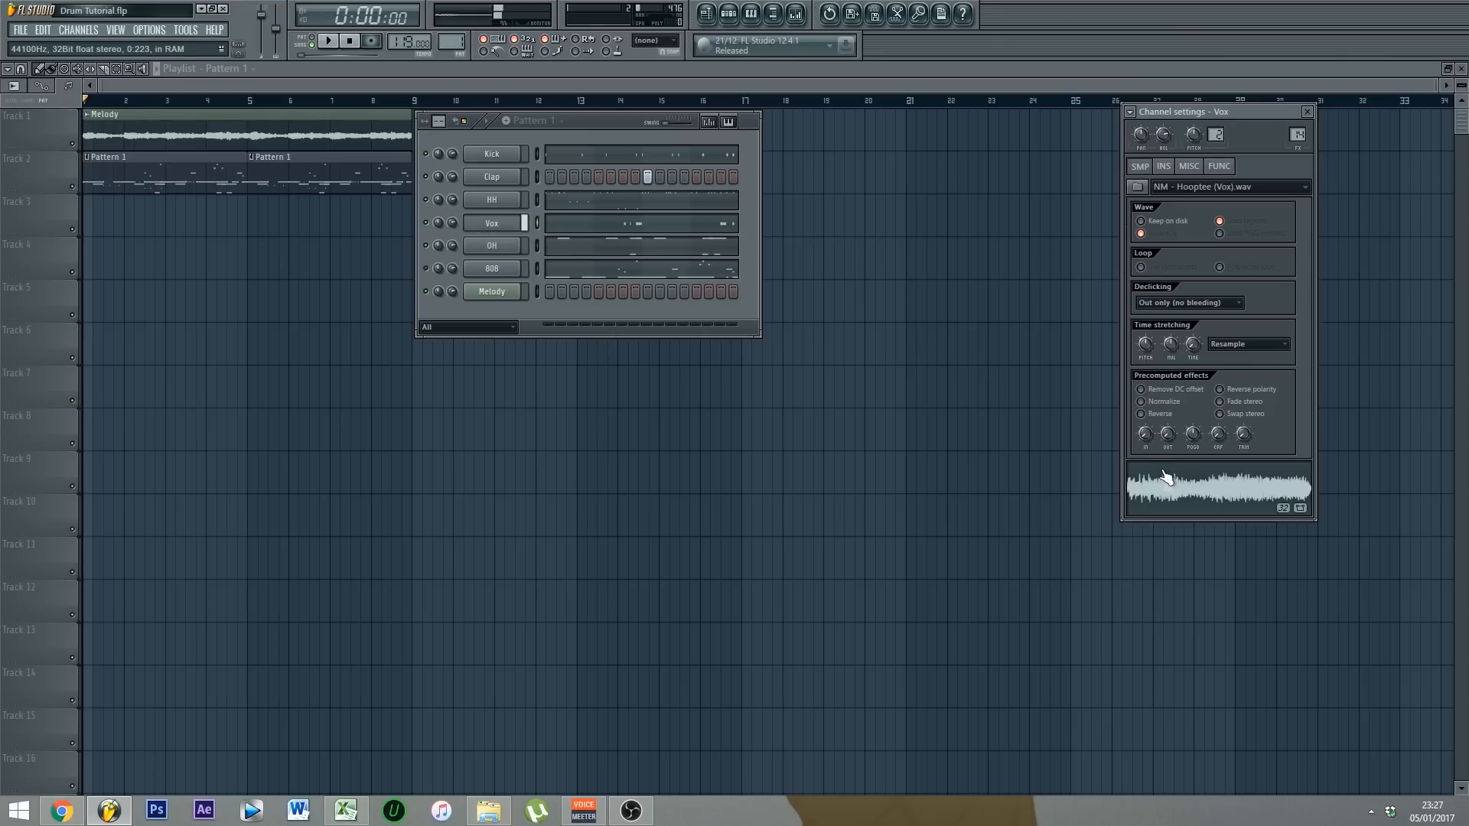
click(590, 224)
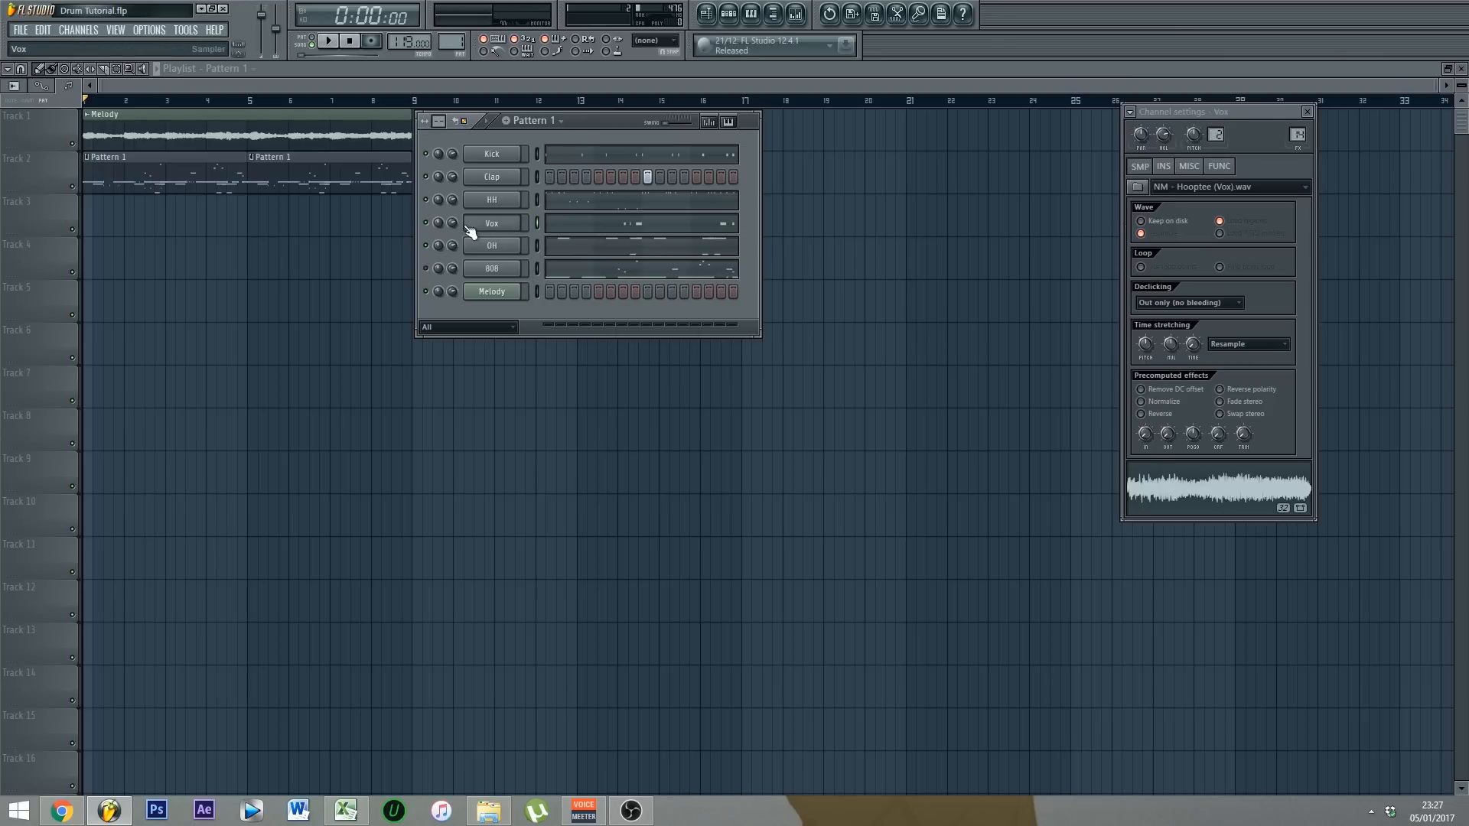
Step: Try short C5 Vox notes on beats 1 and 2 of bar 1 and play them, starting and stopping repeatedly
click(593, 230)
mouse_move(45, 356)
mouse_down()
mouse_move(172, 357)
mouse_move(151, 371)
mouse_move(63, 358)
mouse_up()
key(space)
key(space)
key(space)
key(space)
click(153, 357)
key(space)
right_click(159, 357)
key(space)
key(space)
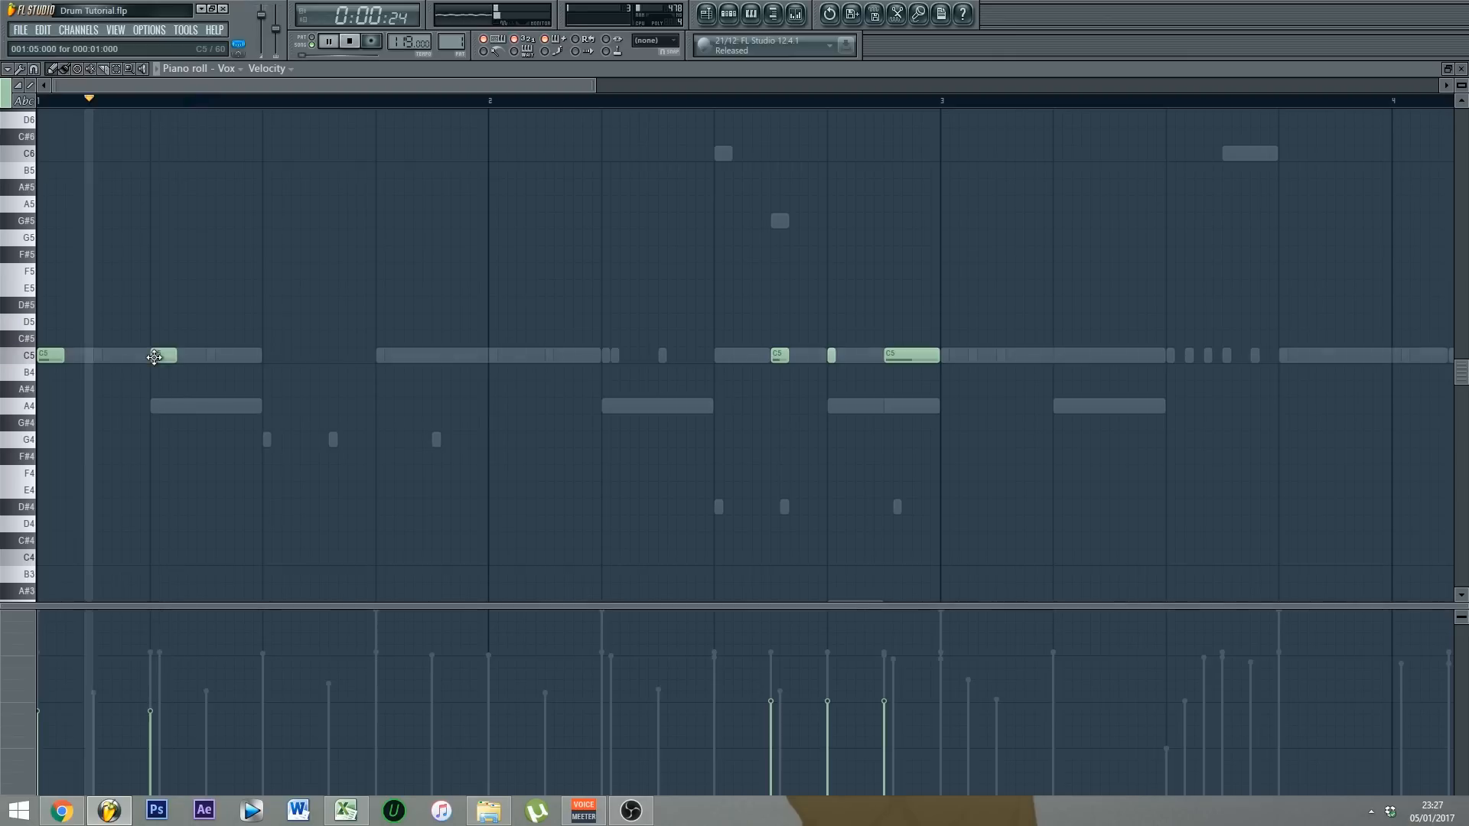
key(space)
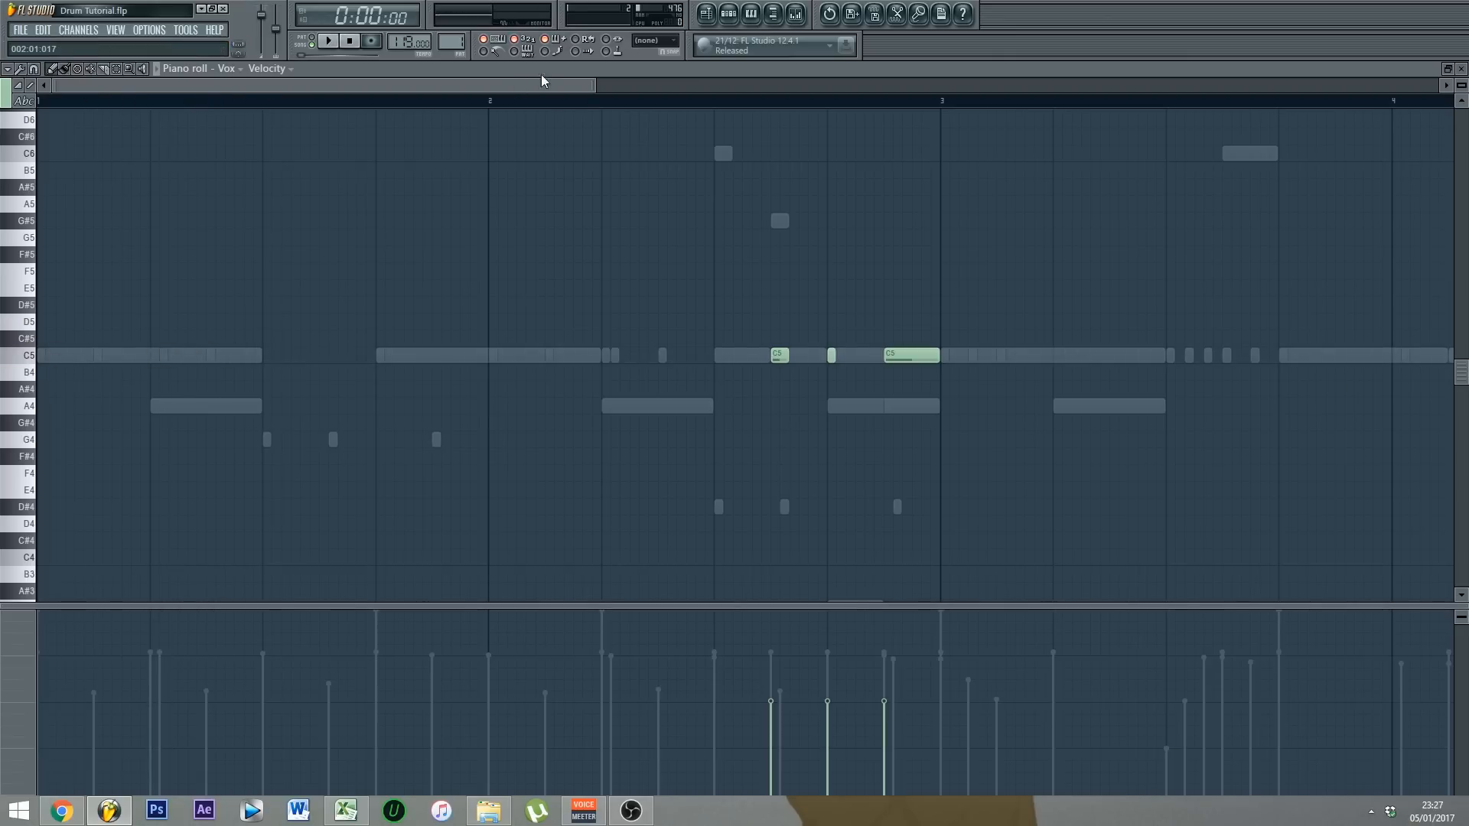
Step: Show all four bars of the Vox notes, play the pattern, and bring up the channel list
drag(597, 90, 786, 90)
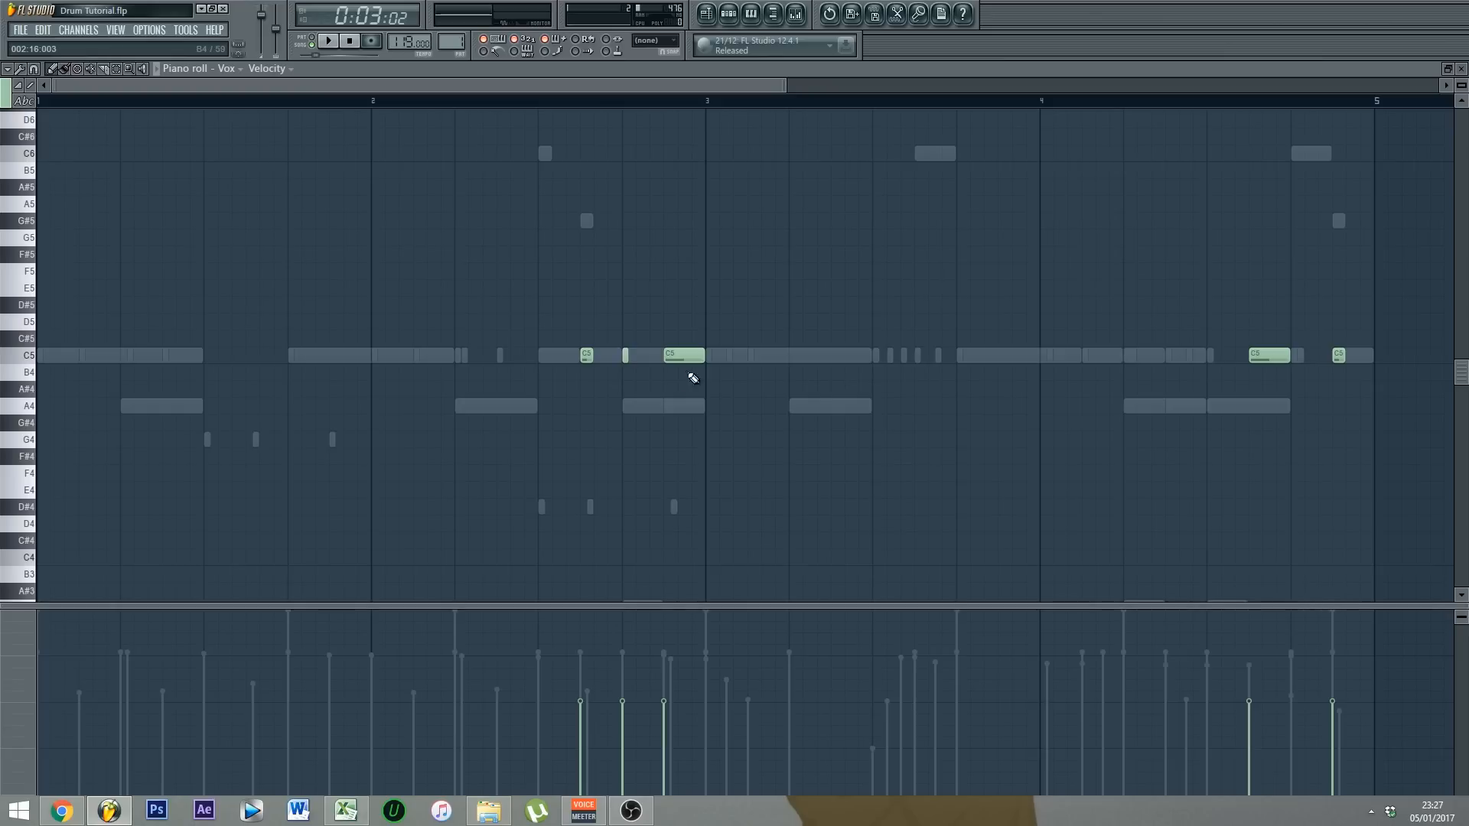
key(space)
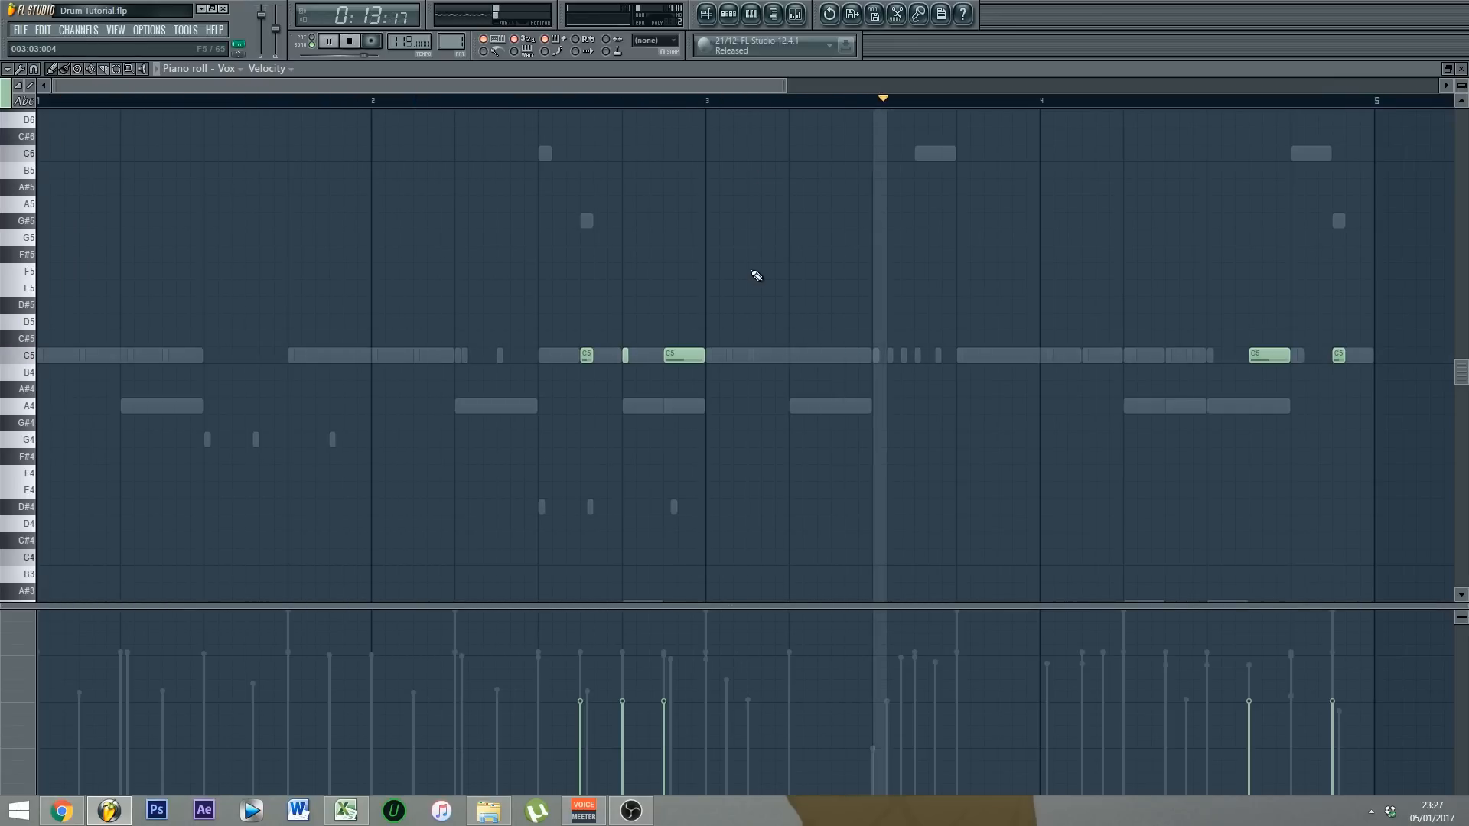
key(space)
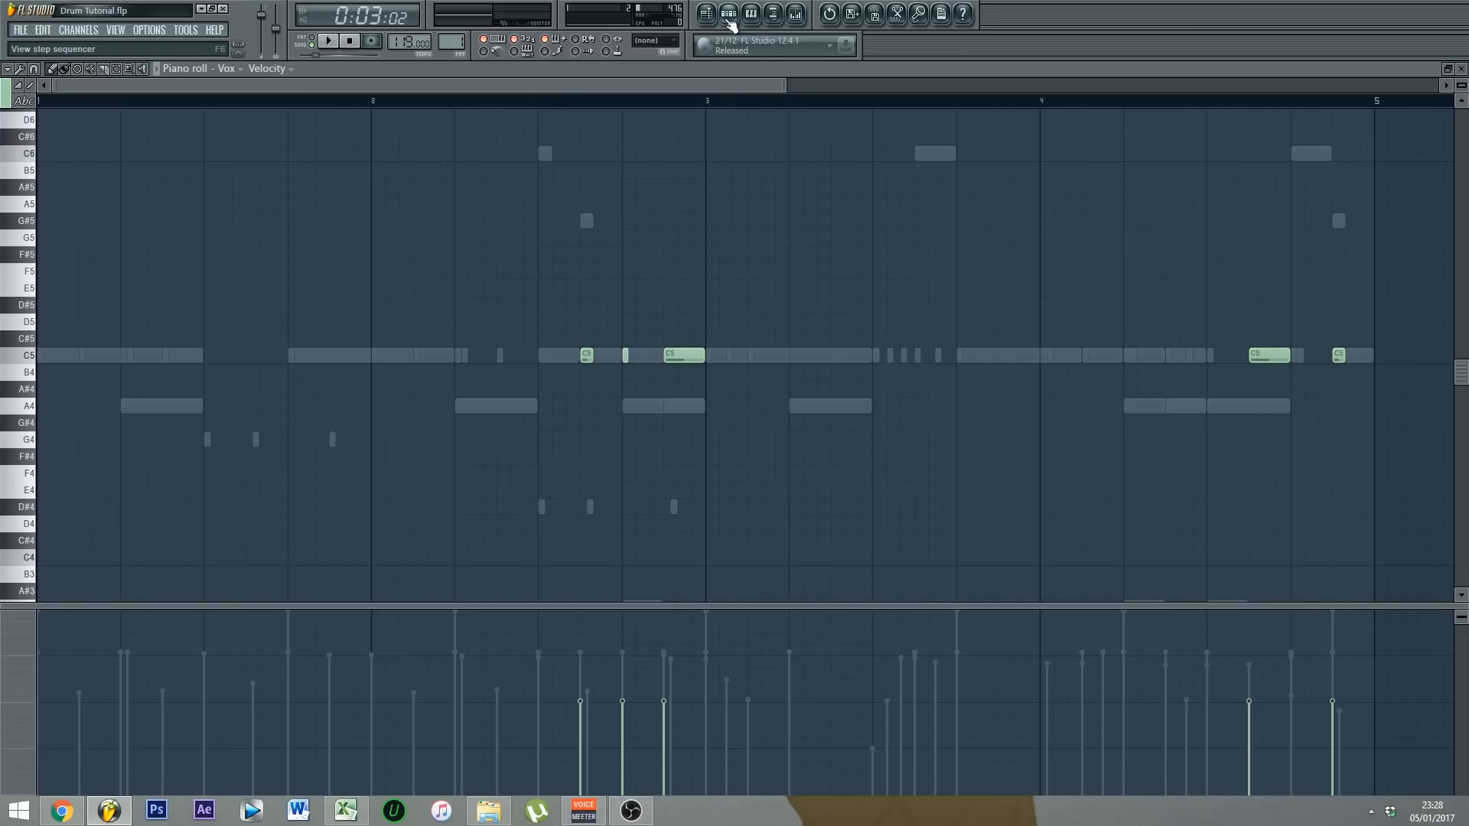
click(729, 22)
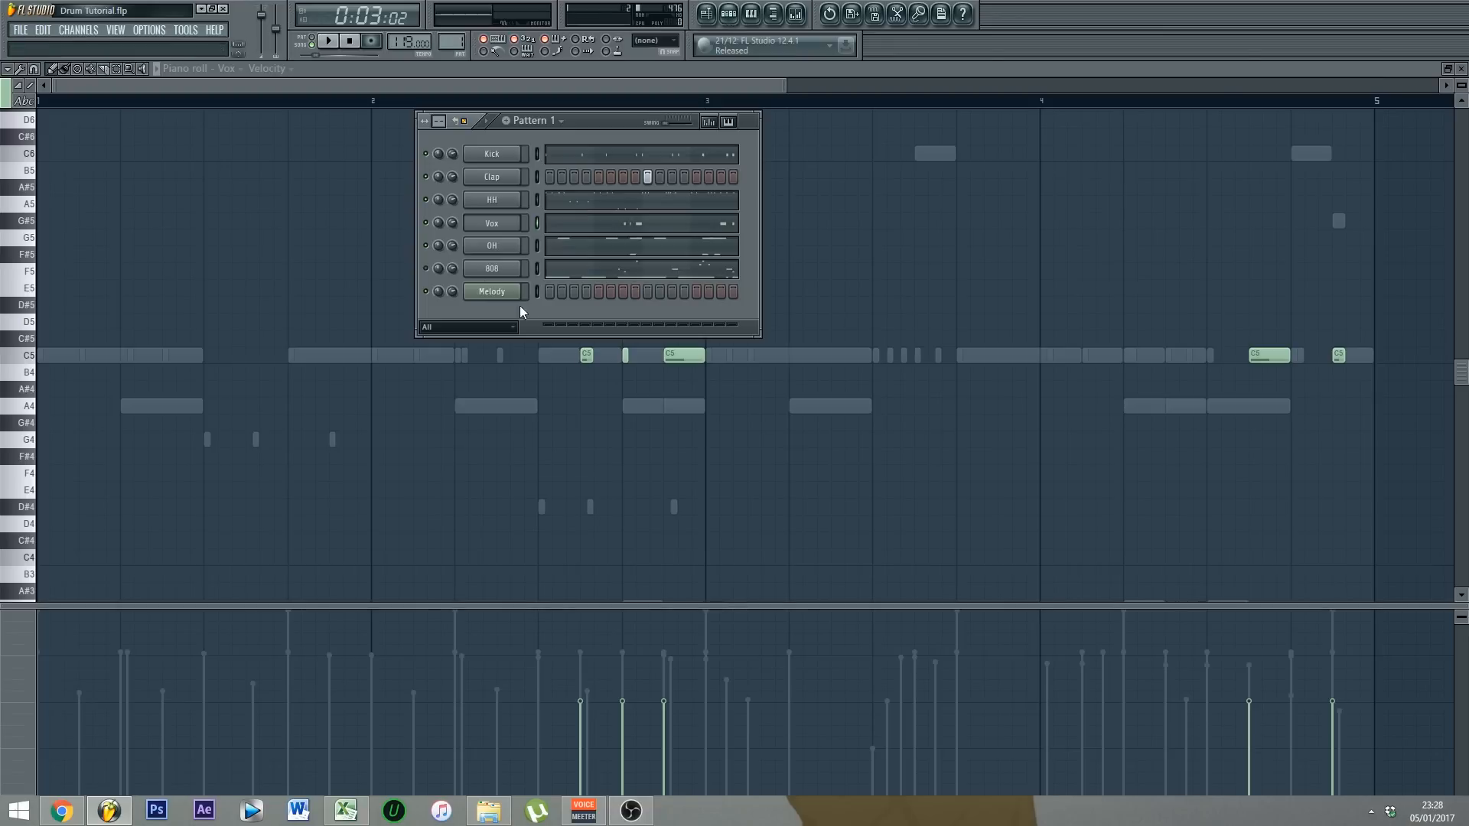
Step: Check the Vox channel's sample settings, and view the mixer alongside the channel list
click(491, 223)
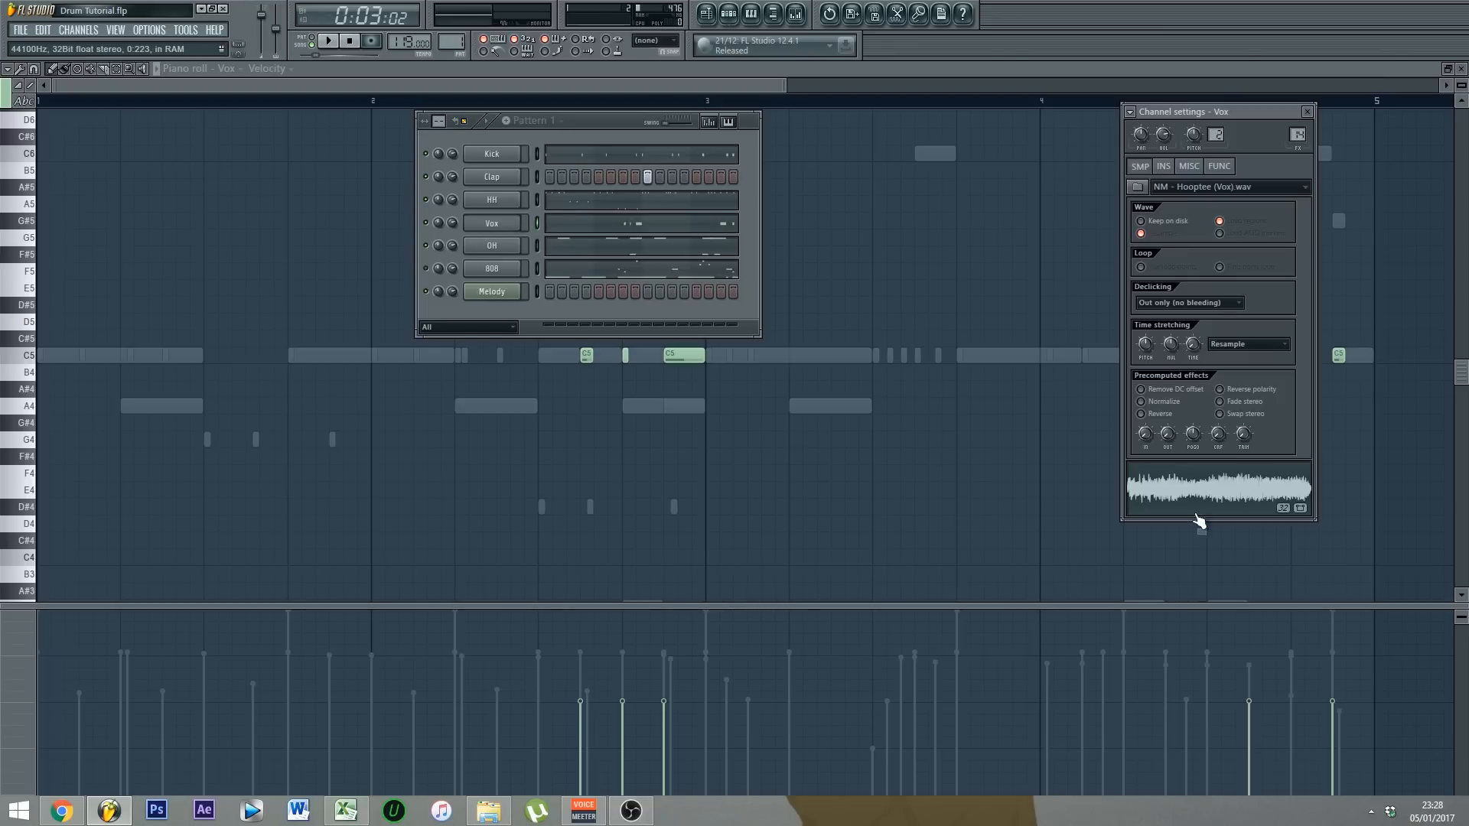
click(625, 412)
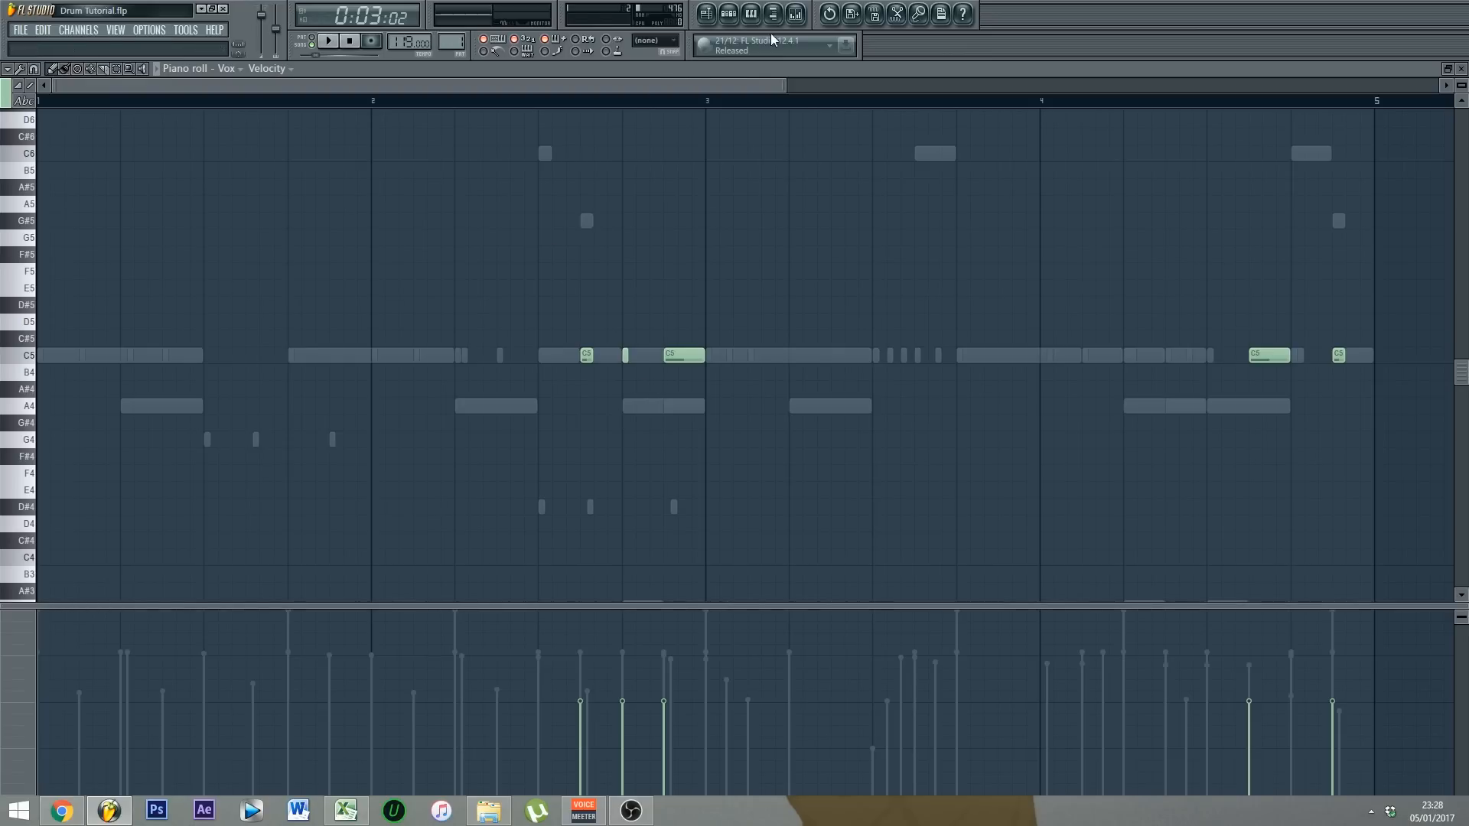
click(796, 16)
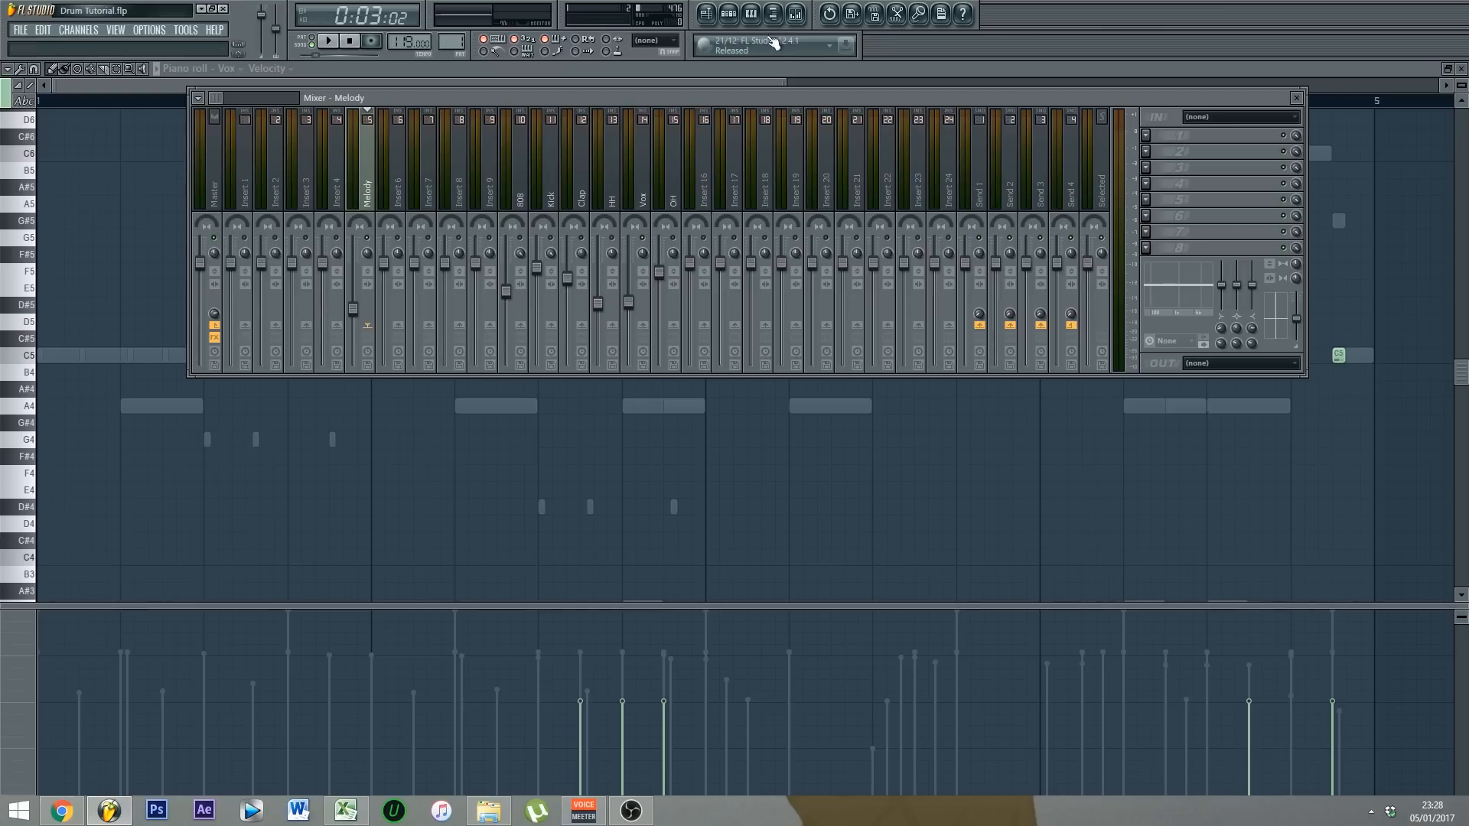
click(729, 13)
click(719, 103)
click(725, 21)
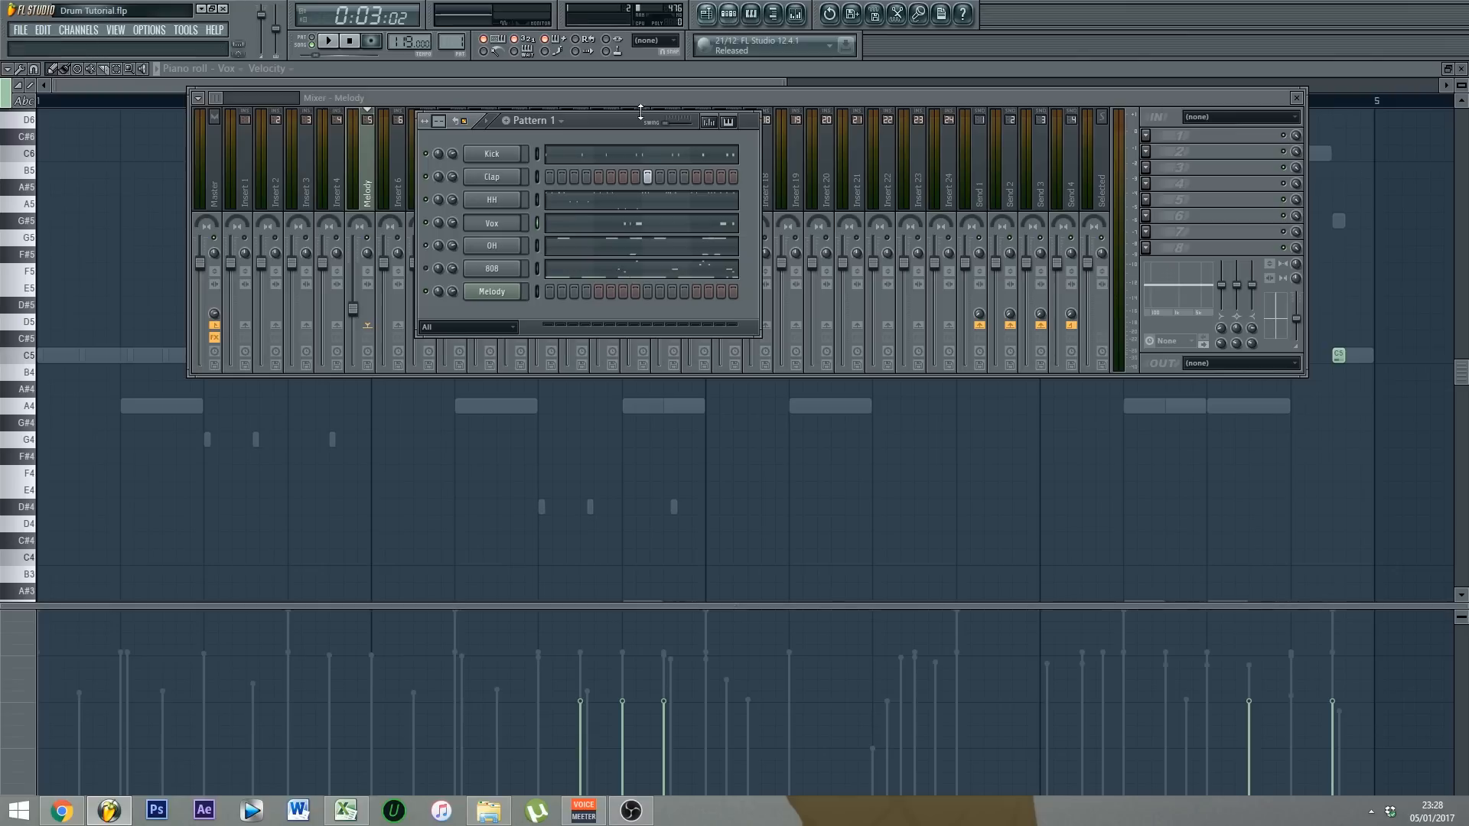
click(816, 102)
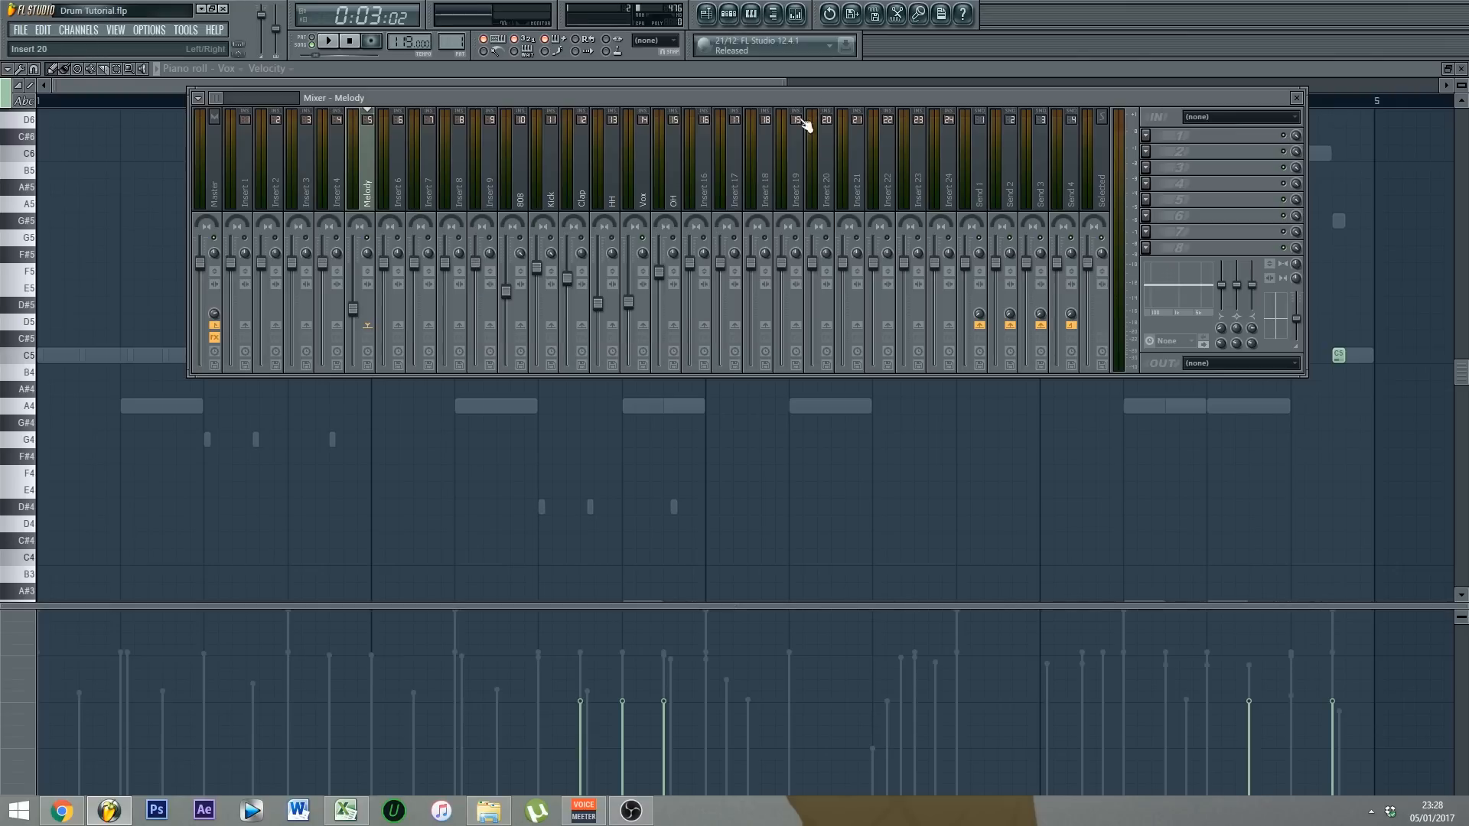
click(695, 468)
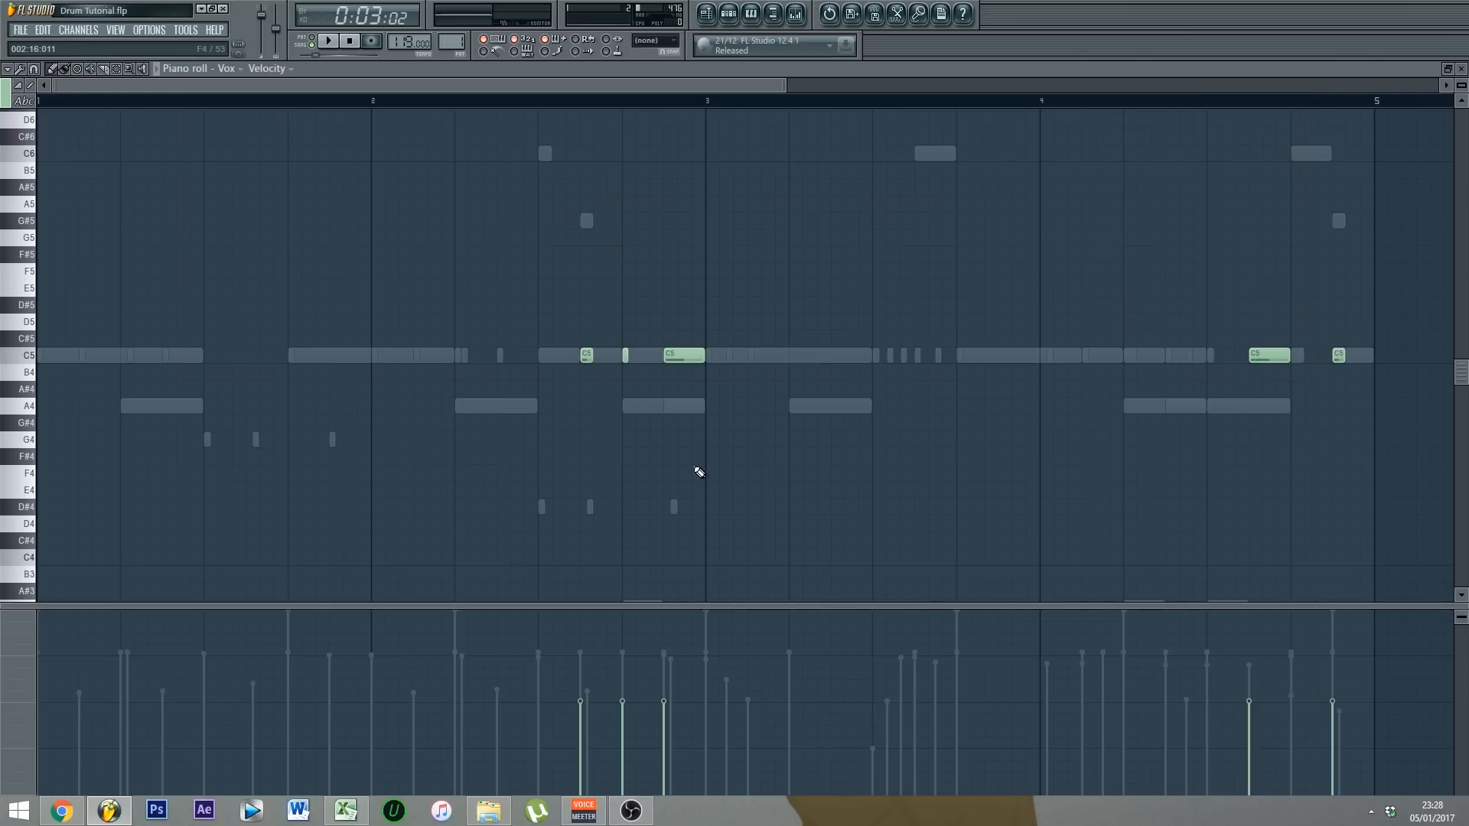
Step: Open the OH channel's notes in the piano roll and play the four-bar pattern
click(728, 13)
click(599, 255)
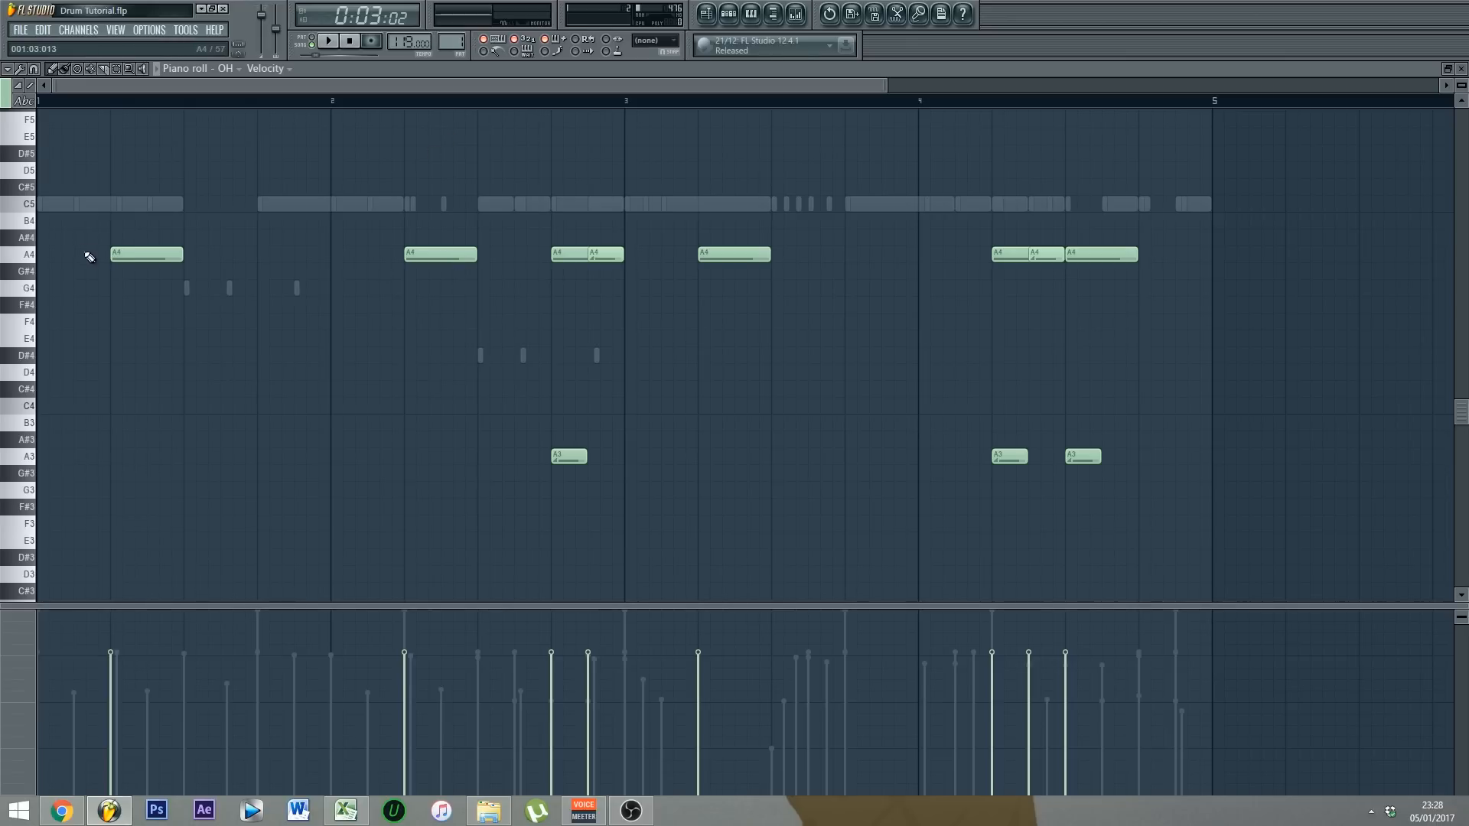
click(14, 263)
click(13, 263)
click(334, 42)
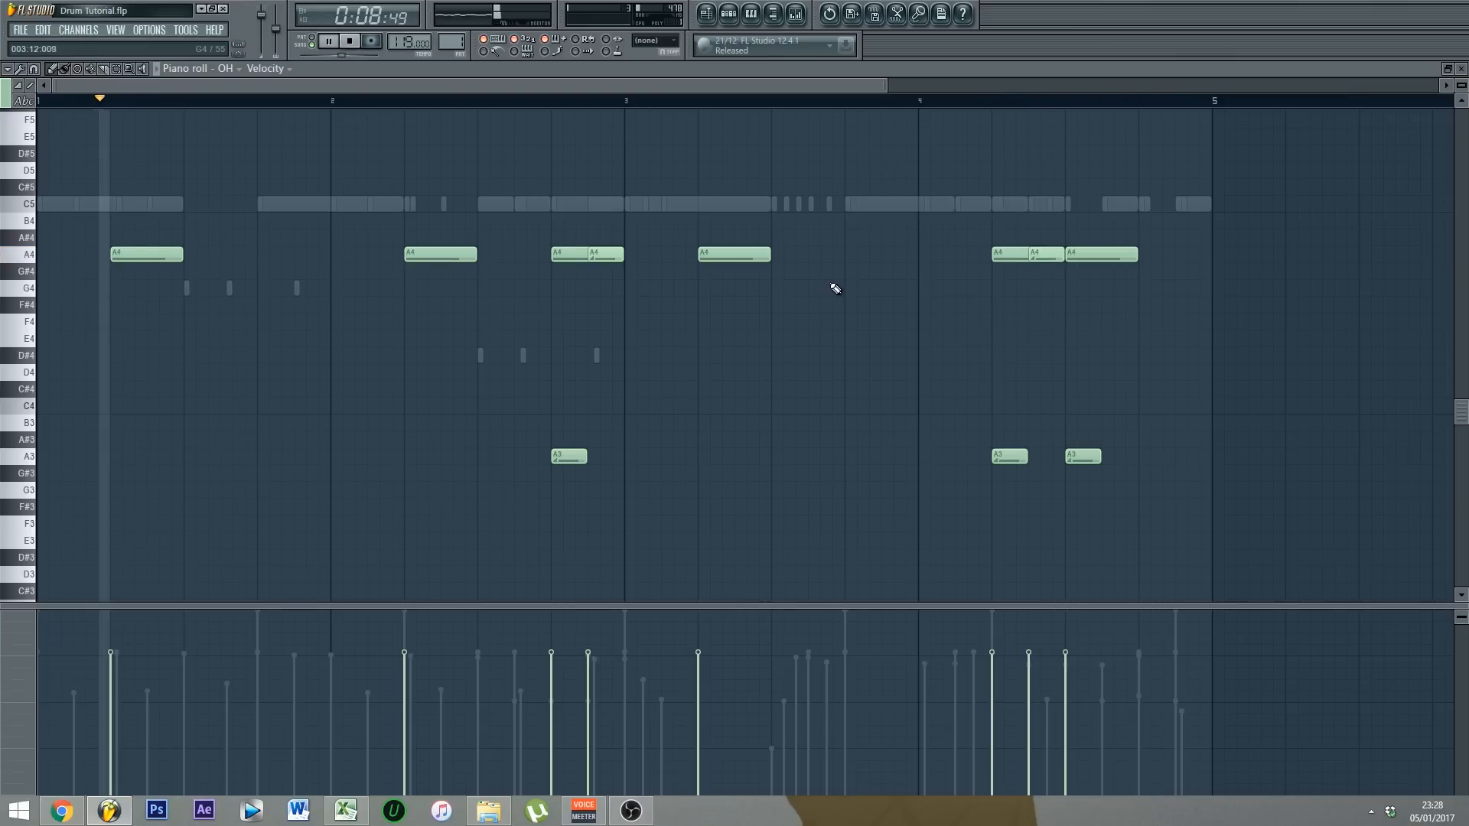
key(space)
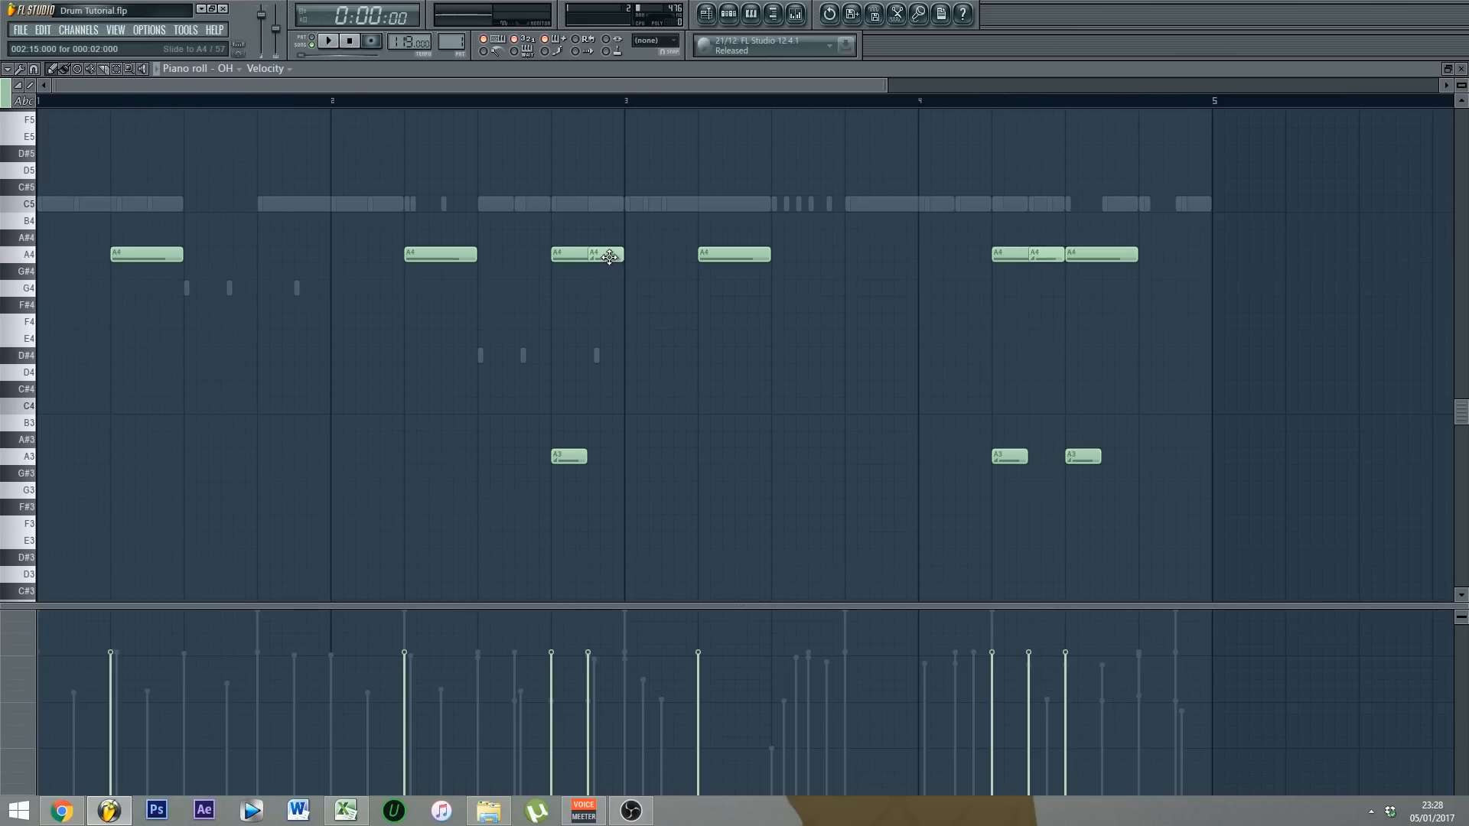
Step: Try removing the short second A4 hits in bars 2 and 4 and all A3 notes from OH, and play the pattern
ctrl+click(607, 256)
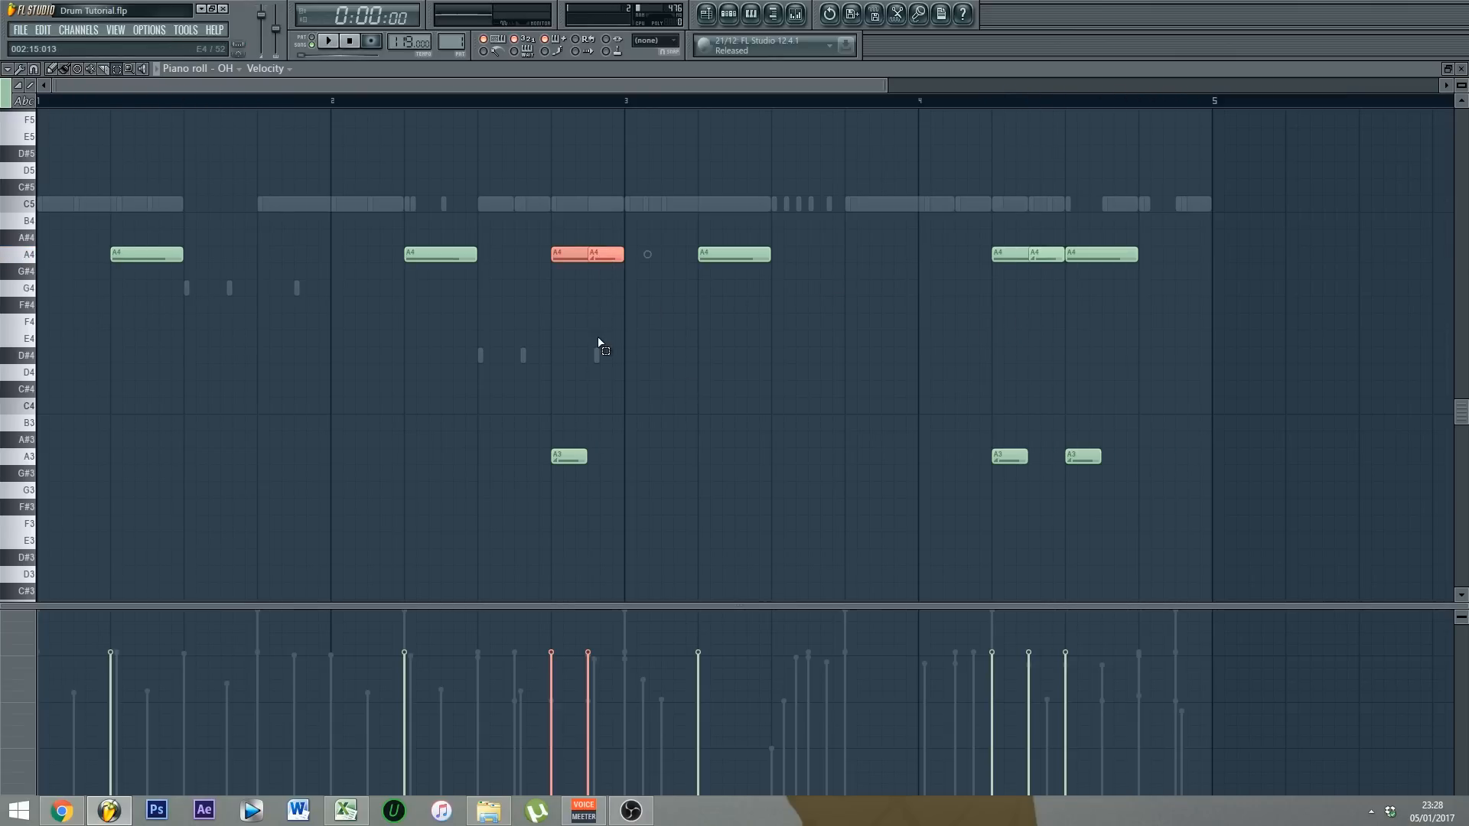
click(699, 430)
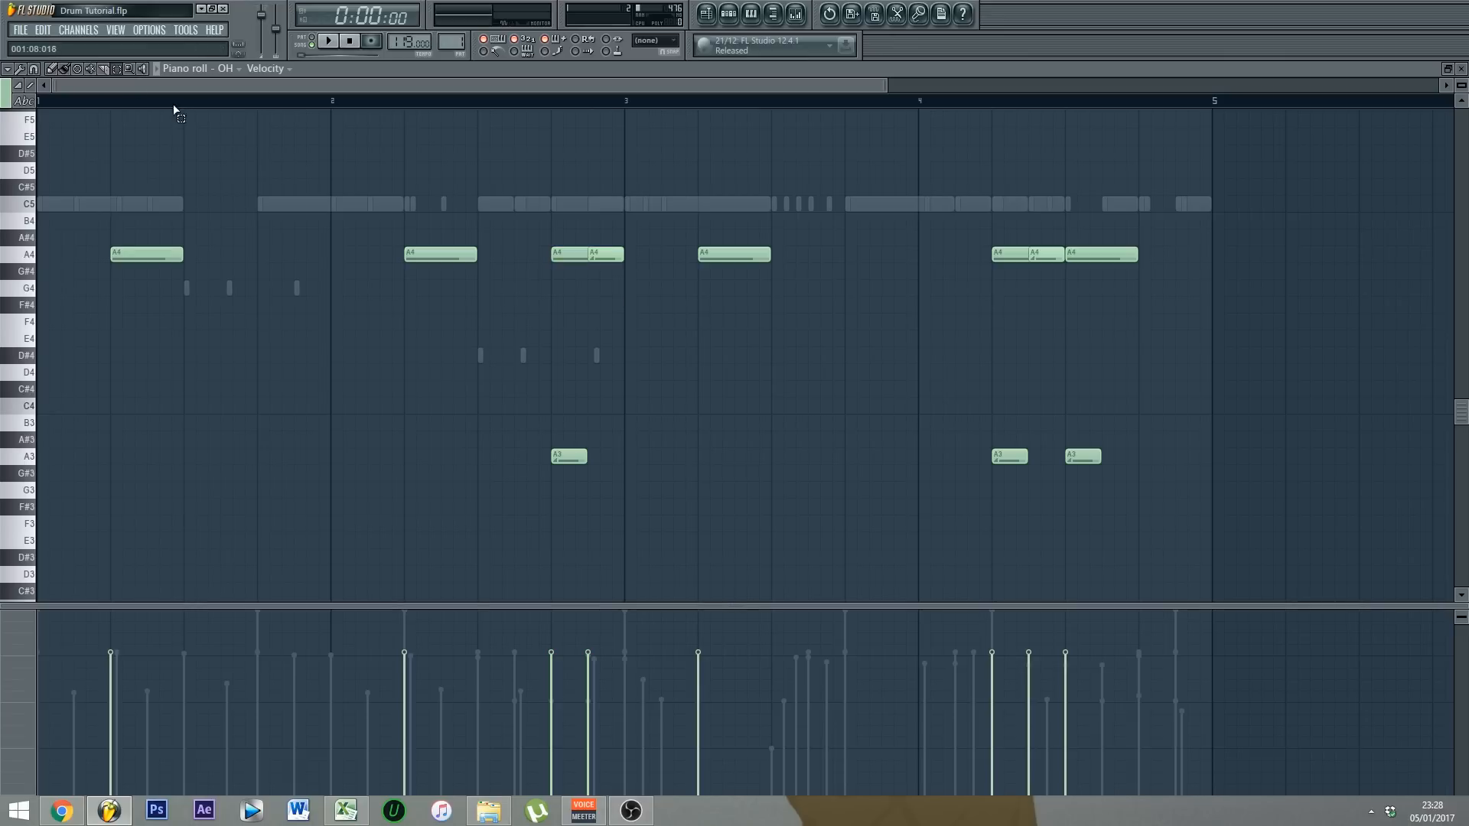
right_click(613, 256)
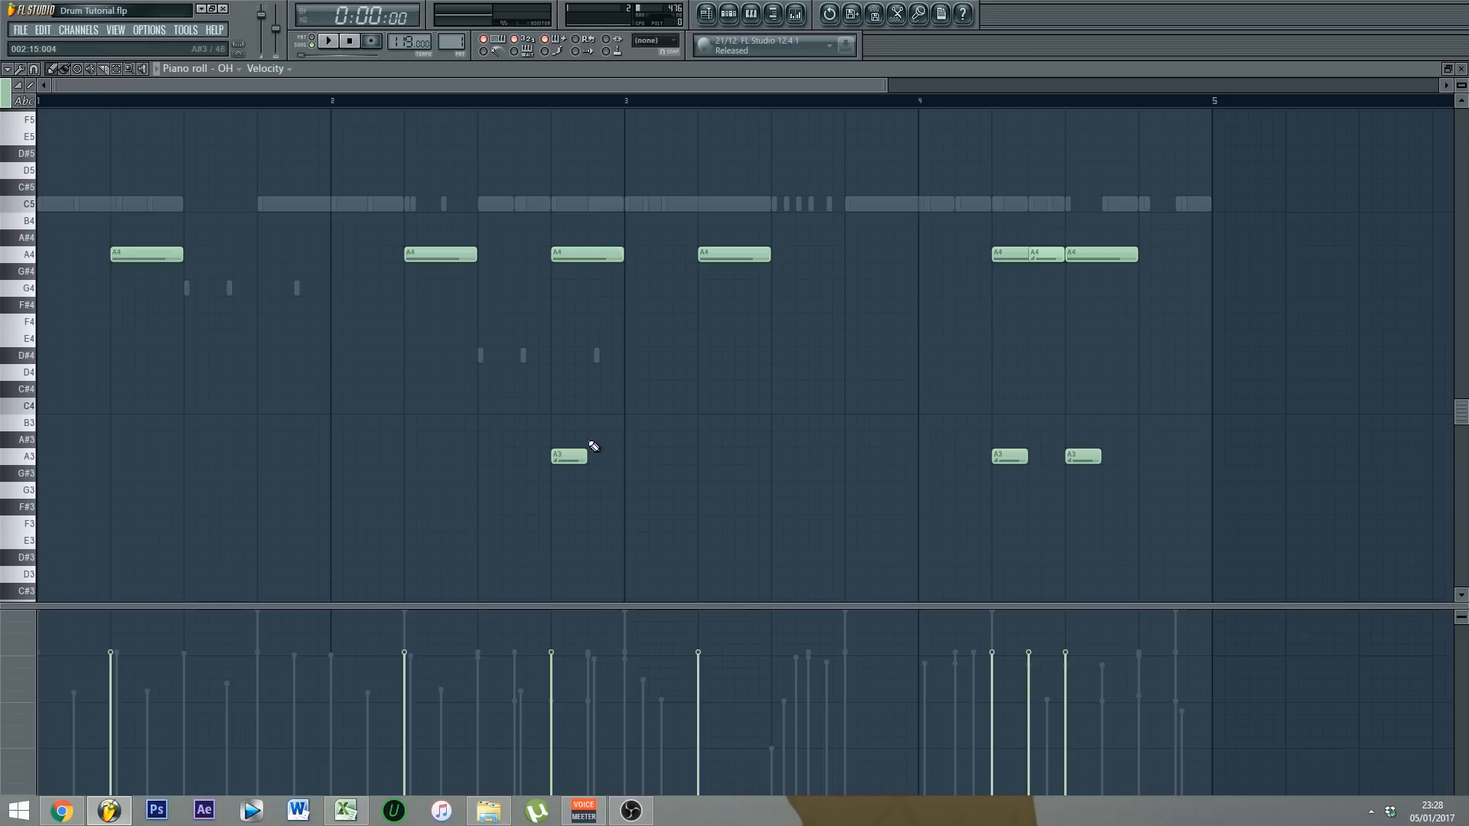
right_click(580, 456)
right_click(1018, 457)
right_click(1074, 456)
right_click(1046, 253)
key(space)
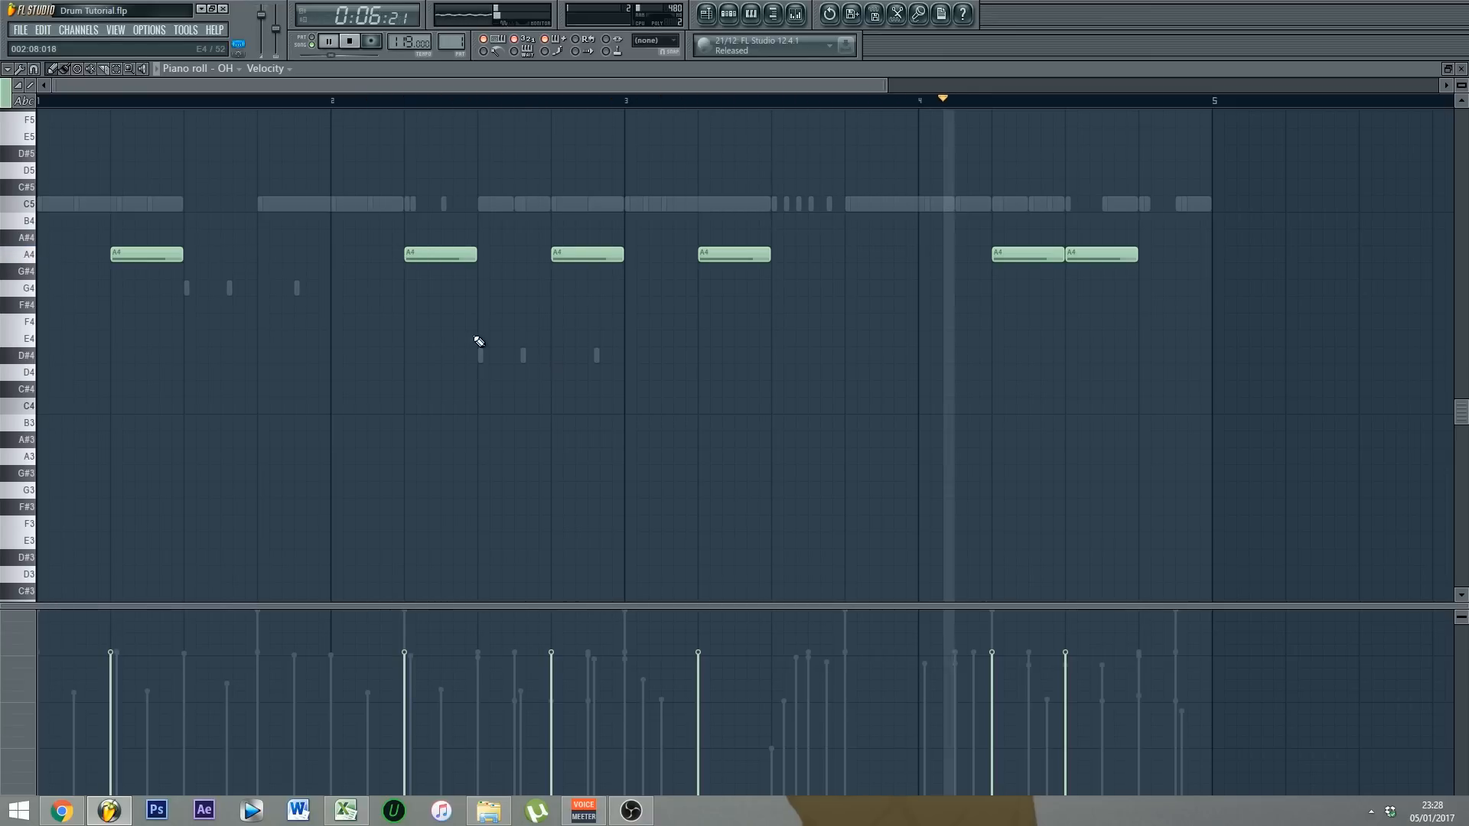
Step: Undo the OH note deletions and play the pattern again for comparison
key(space)
key(ctrl+alt+z)
key(ctrl+alt+z)
key(ctrl+alt+z)
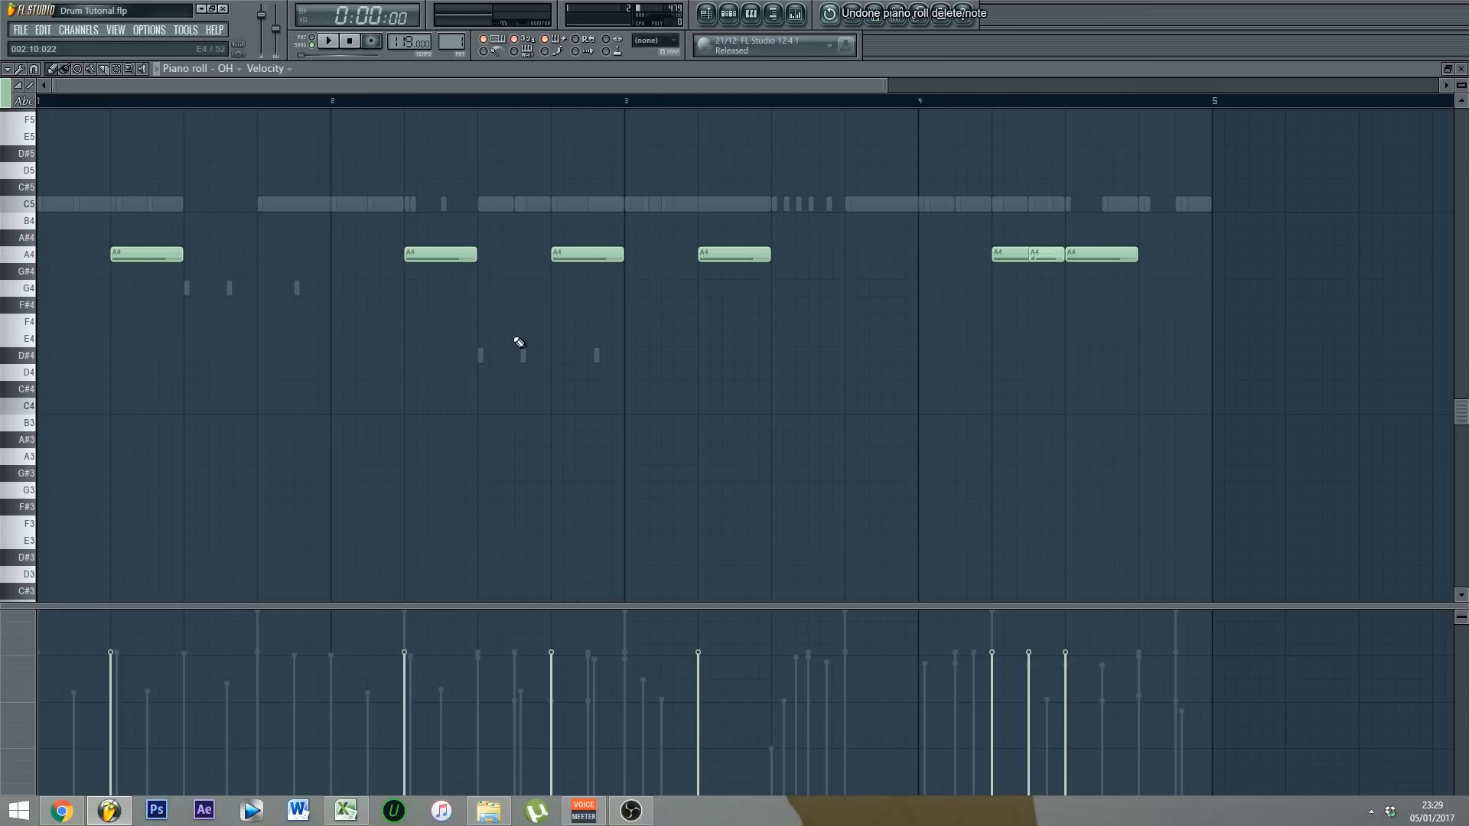
key(ctrl+alt+z)
key(space)
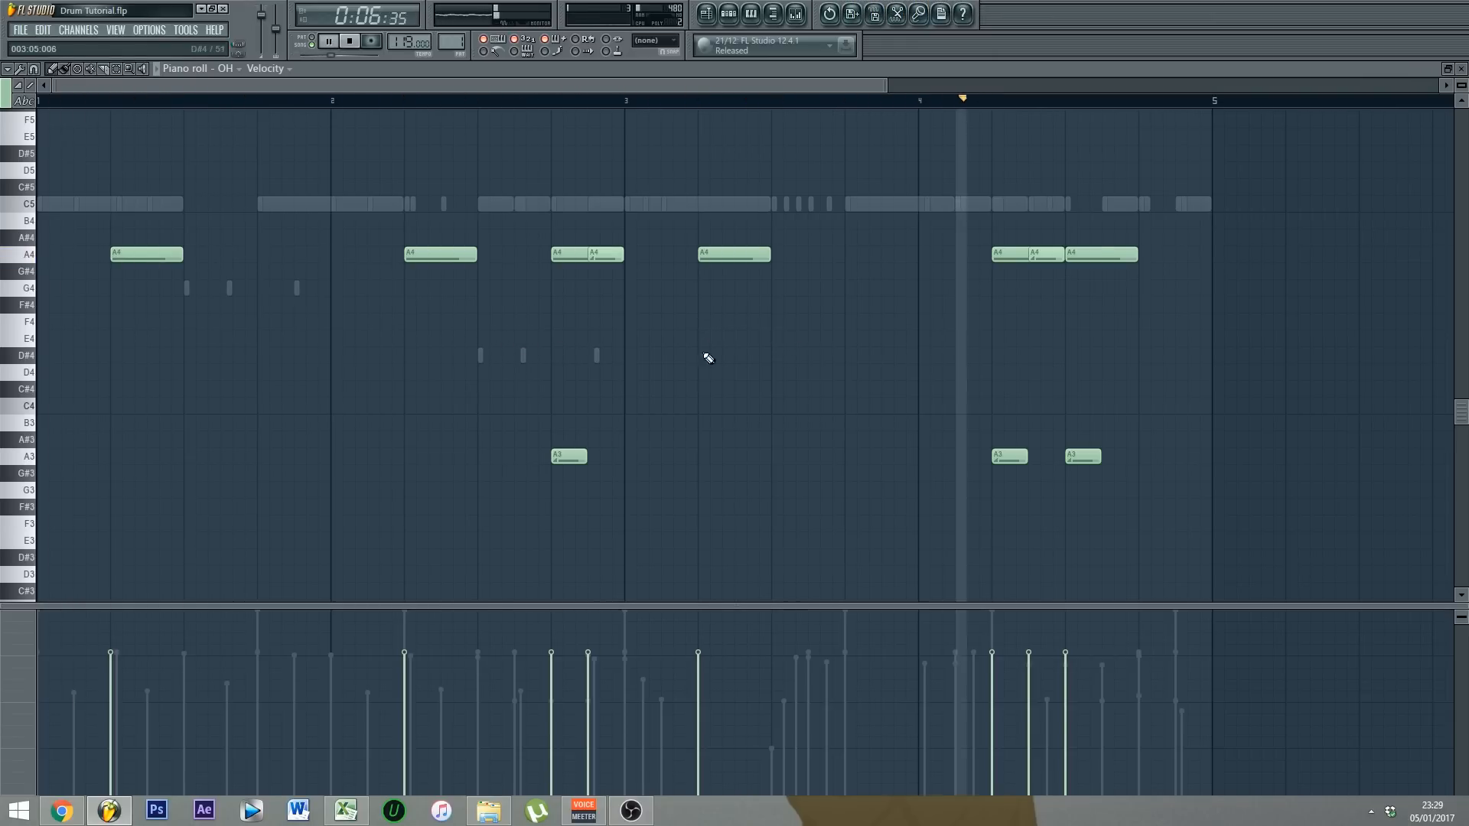
key(space)
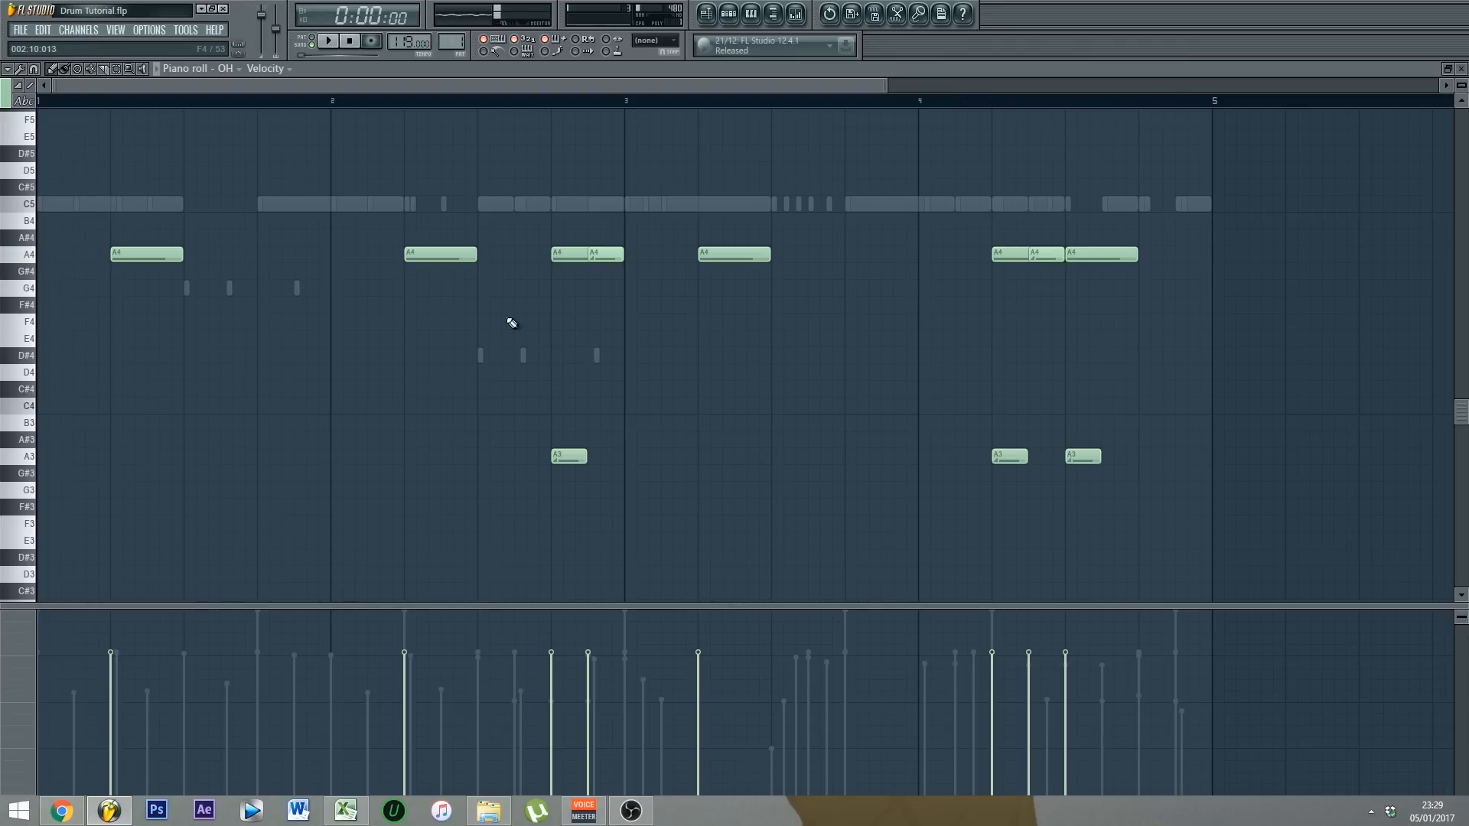
Step: Try adding short OH notes at C5 and A#4 in bar 2, play them, and remove them again
scroll(594, 452, up, 1)
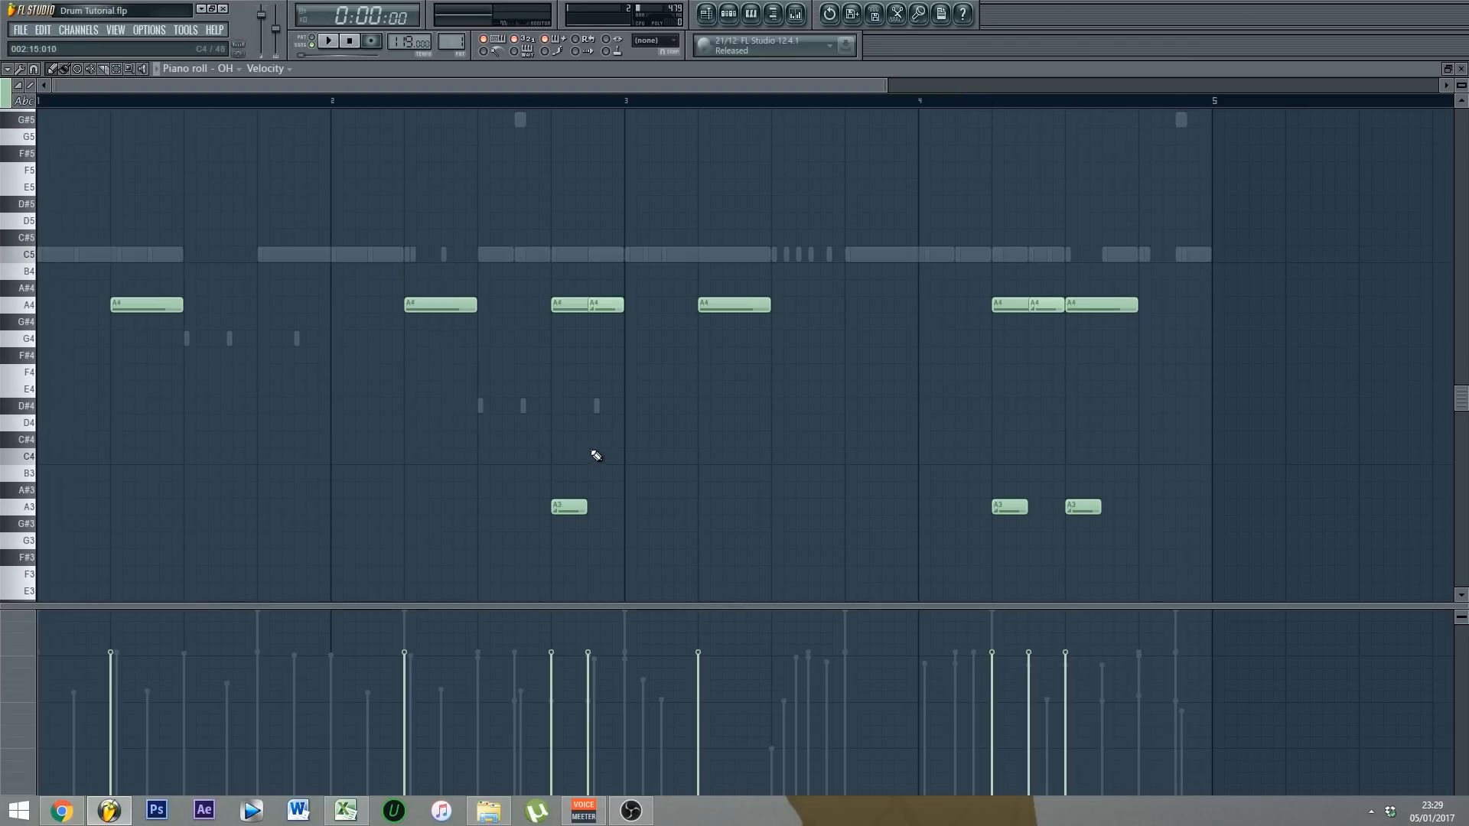
scroll(584, 456, down, 1)
scroll(404, 307, up, 1)
click(431, 289)
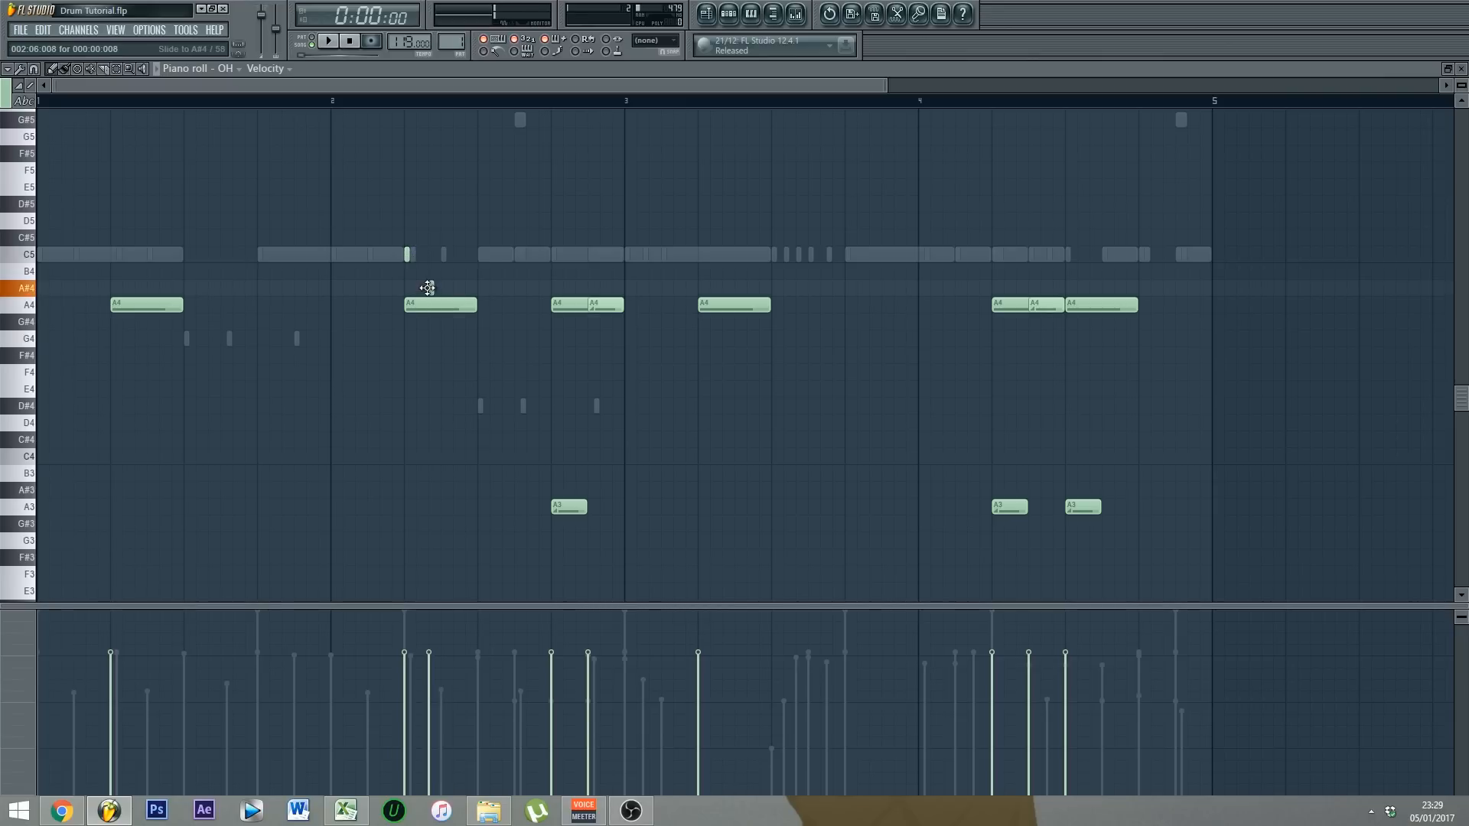
click(456, 254)
key(space)
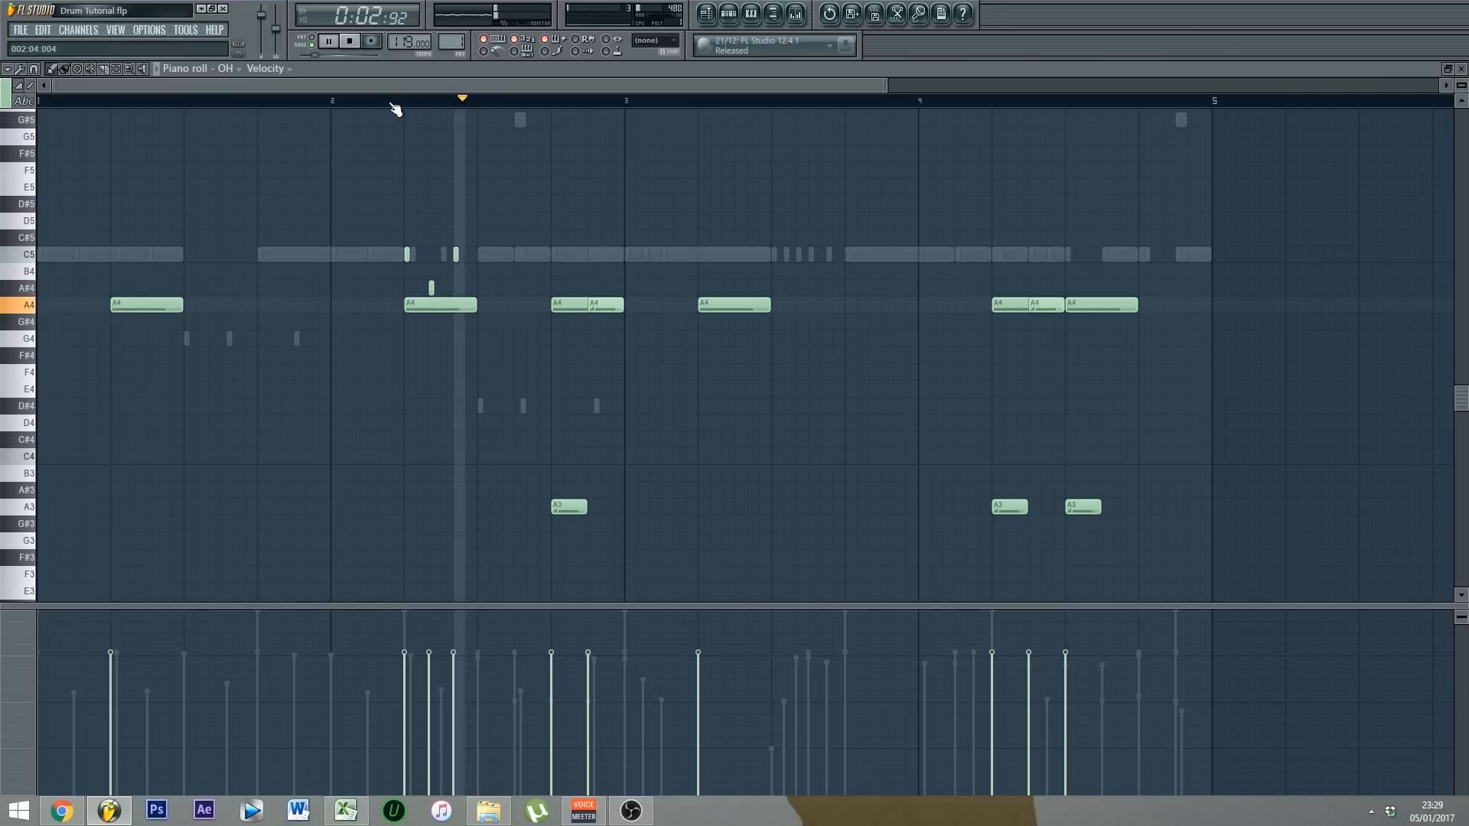
key(space)
right_click(432, 288)
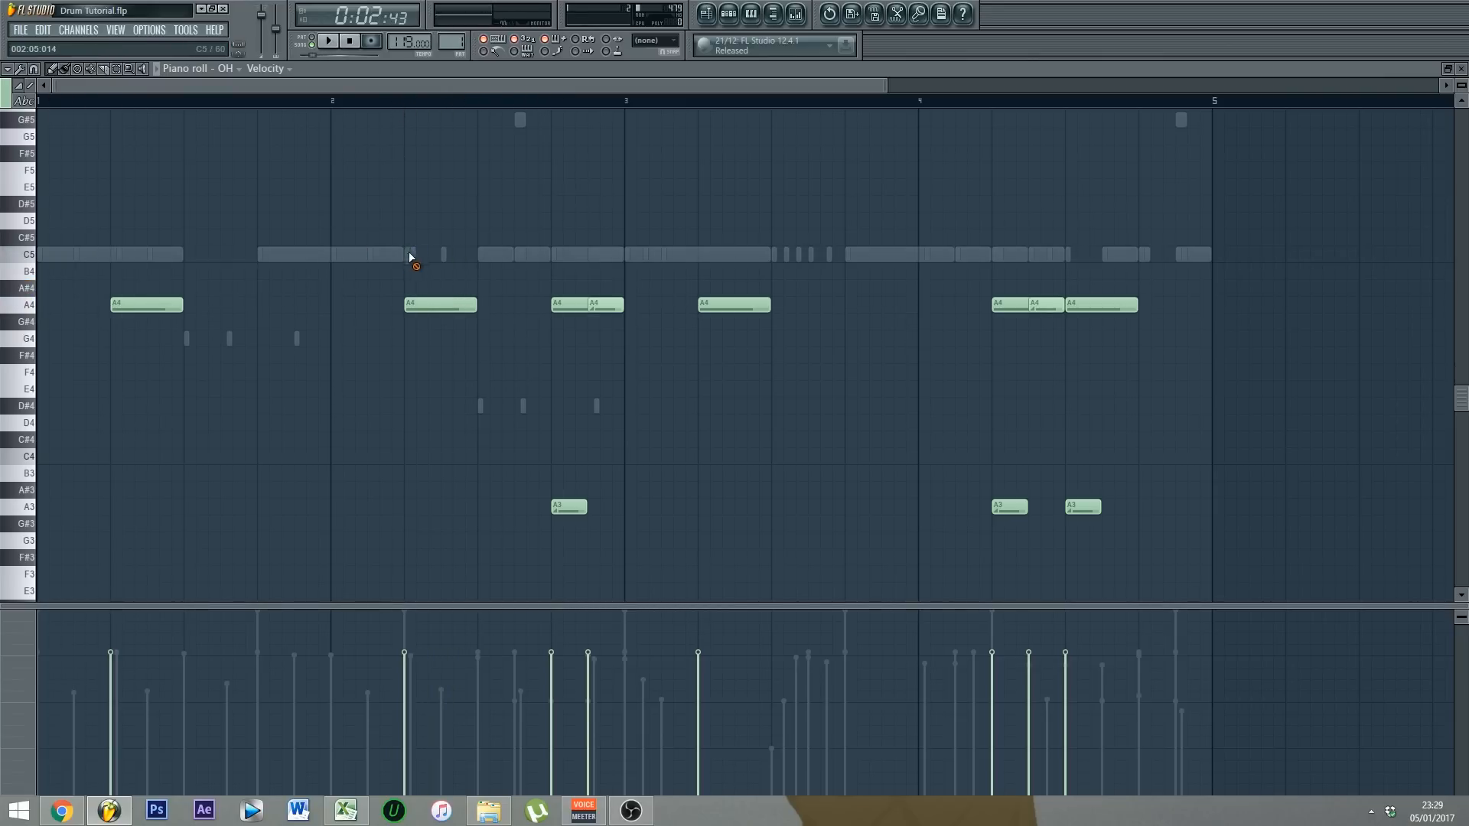
scroll(459, 245, down, 1)
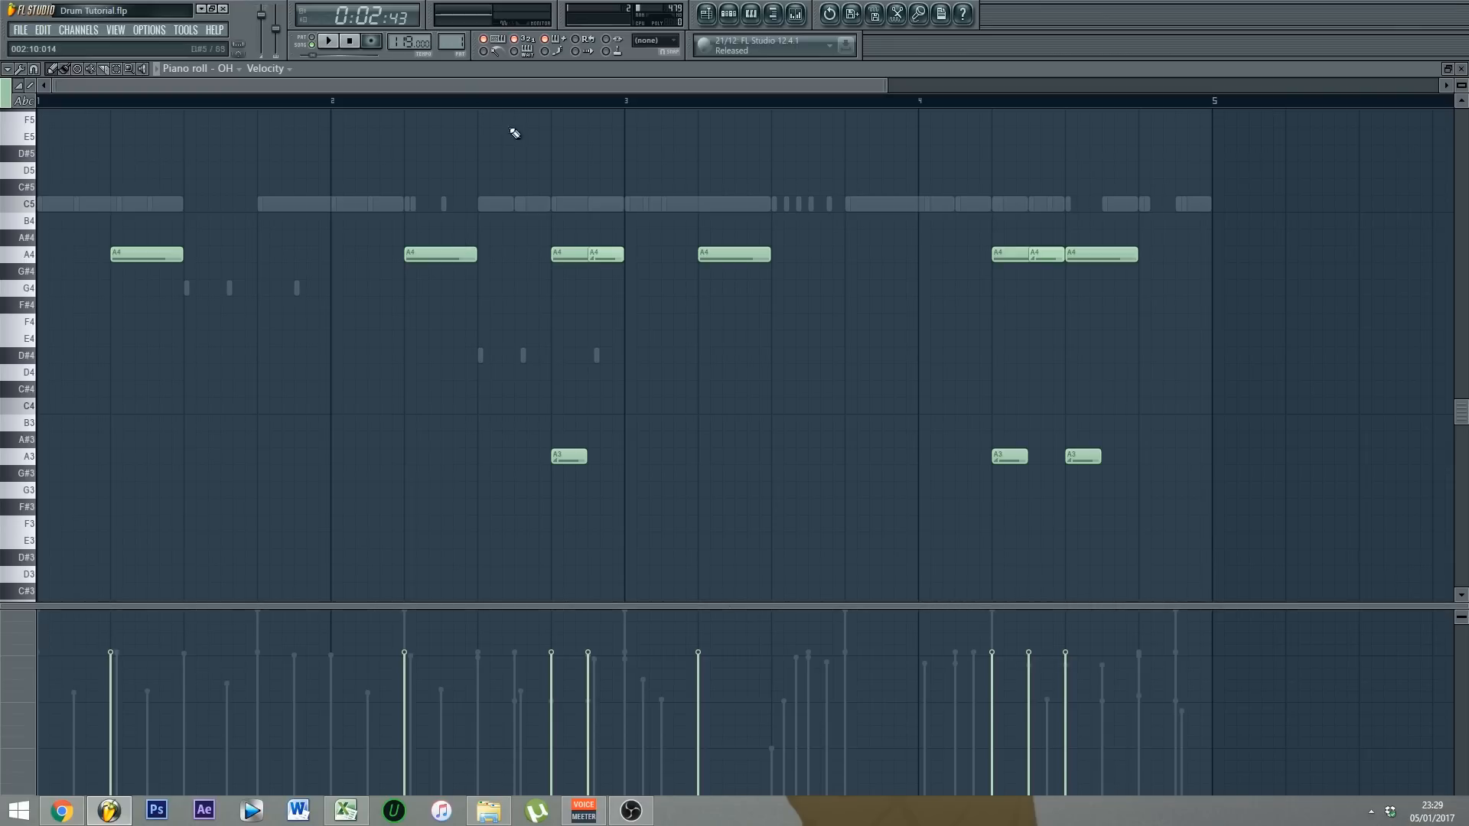
click(285, 70)
click(451, 393)
click(315, 71)
click(306, 114)
click(278, 70)
click(315, 112)
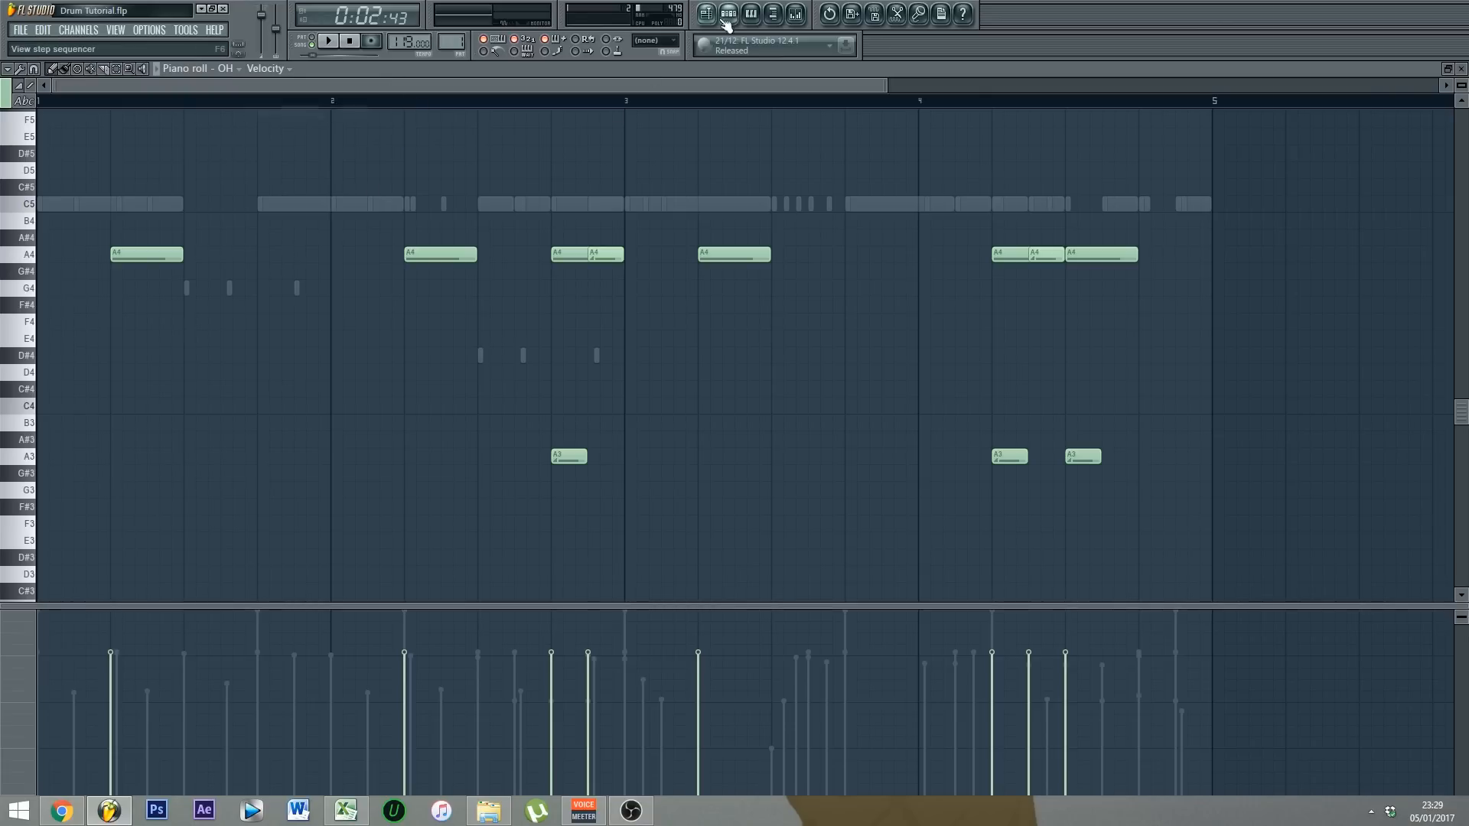
Step: View the channel list and mixer, and open the 808 channel's notes in the piano roll
click(729, 13)
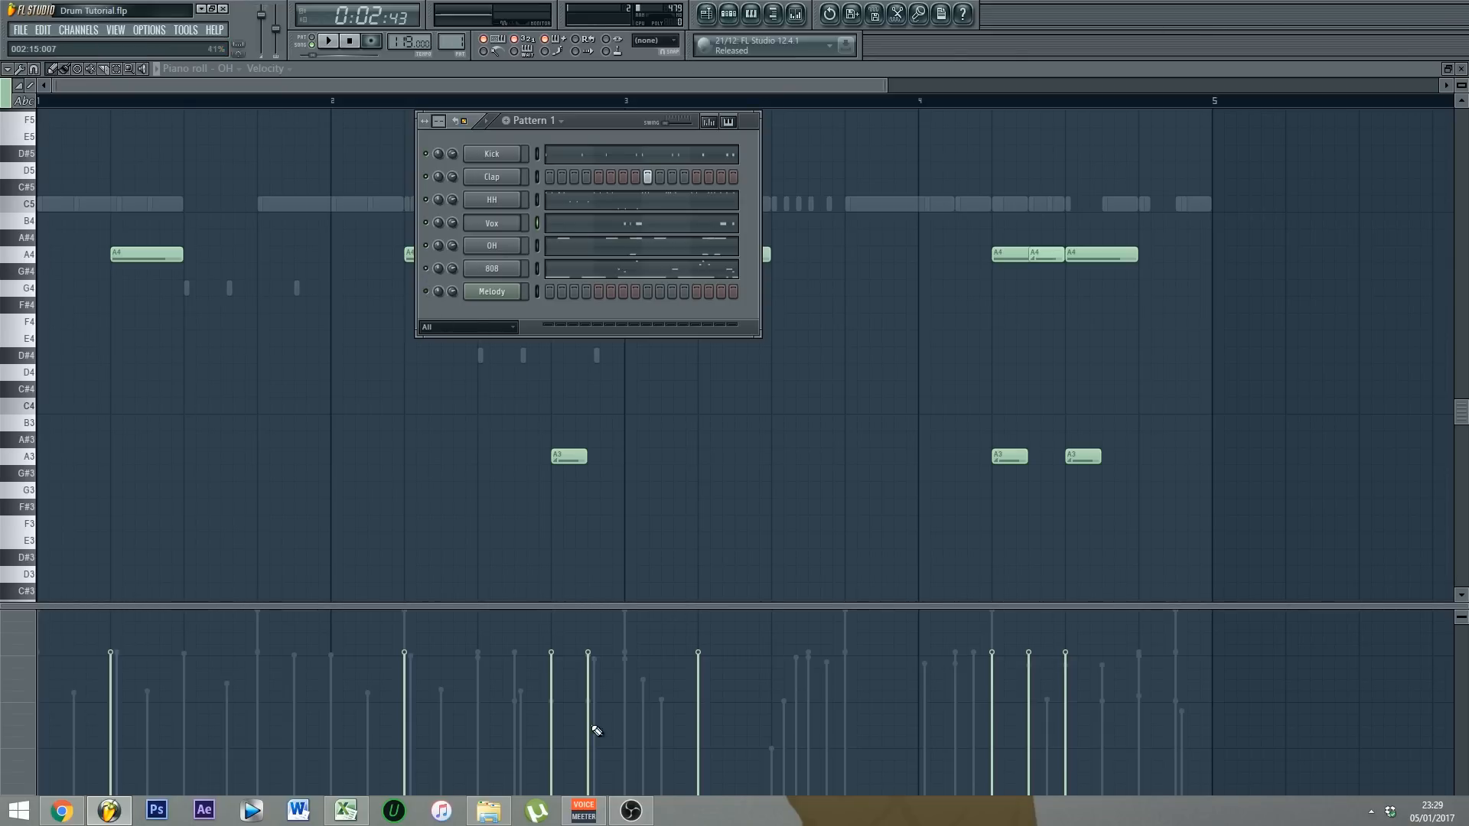
click(796, 14)
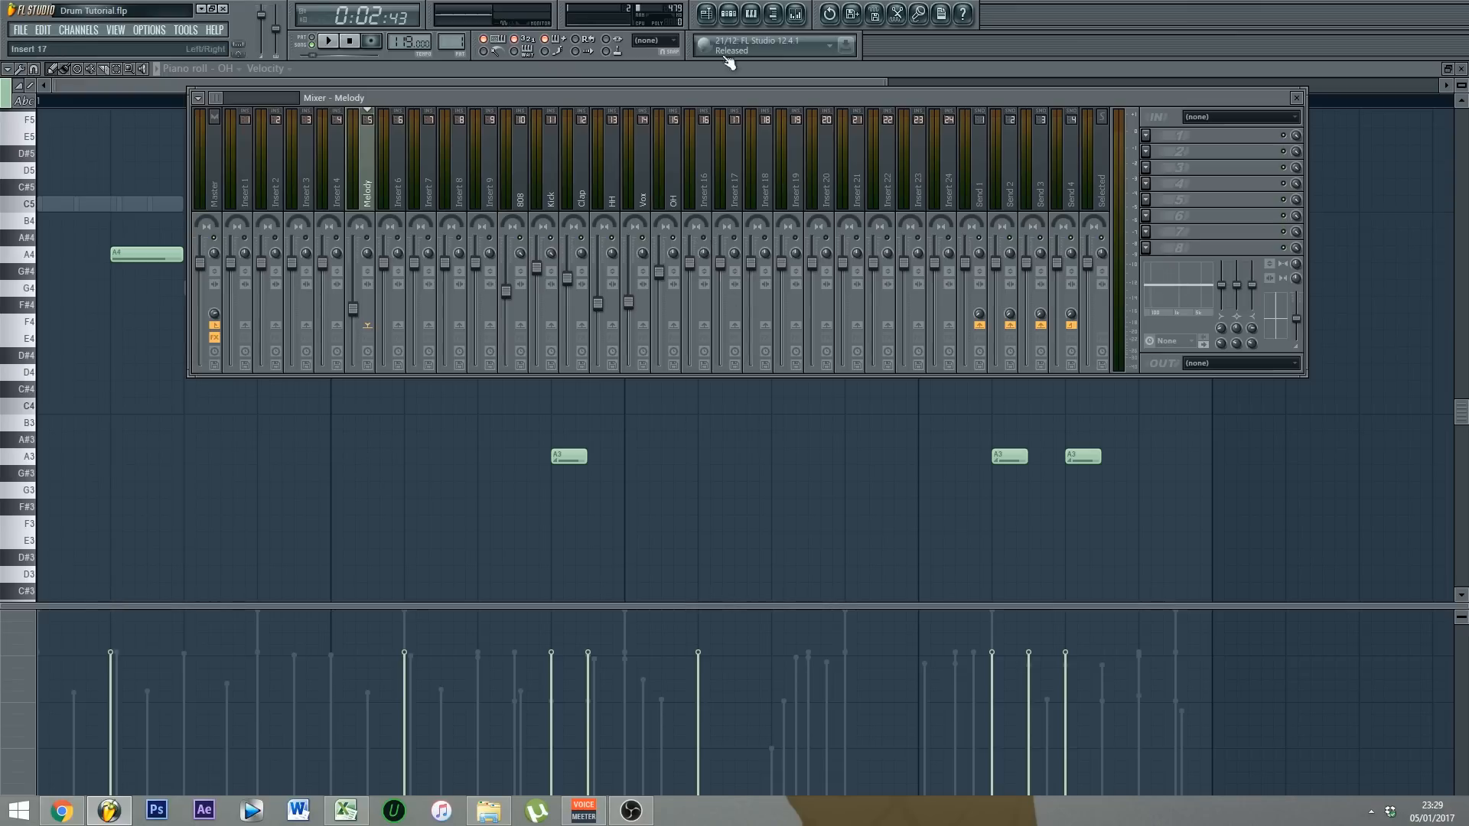
click(729, 13)
click(622, 265)
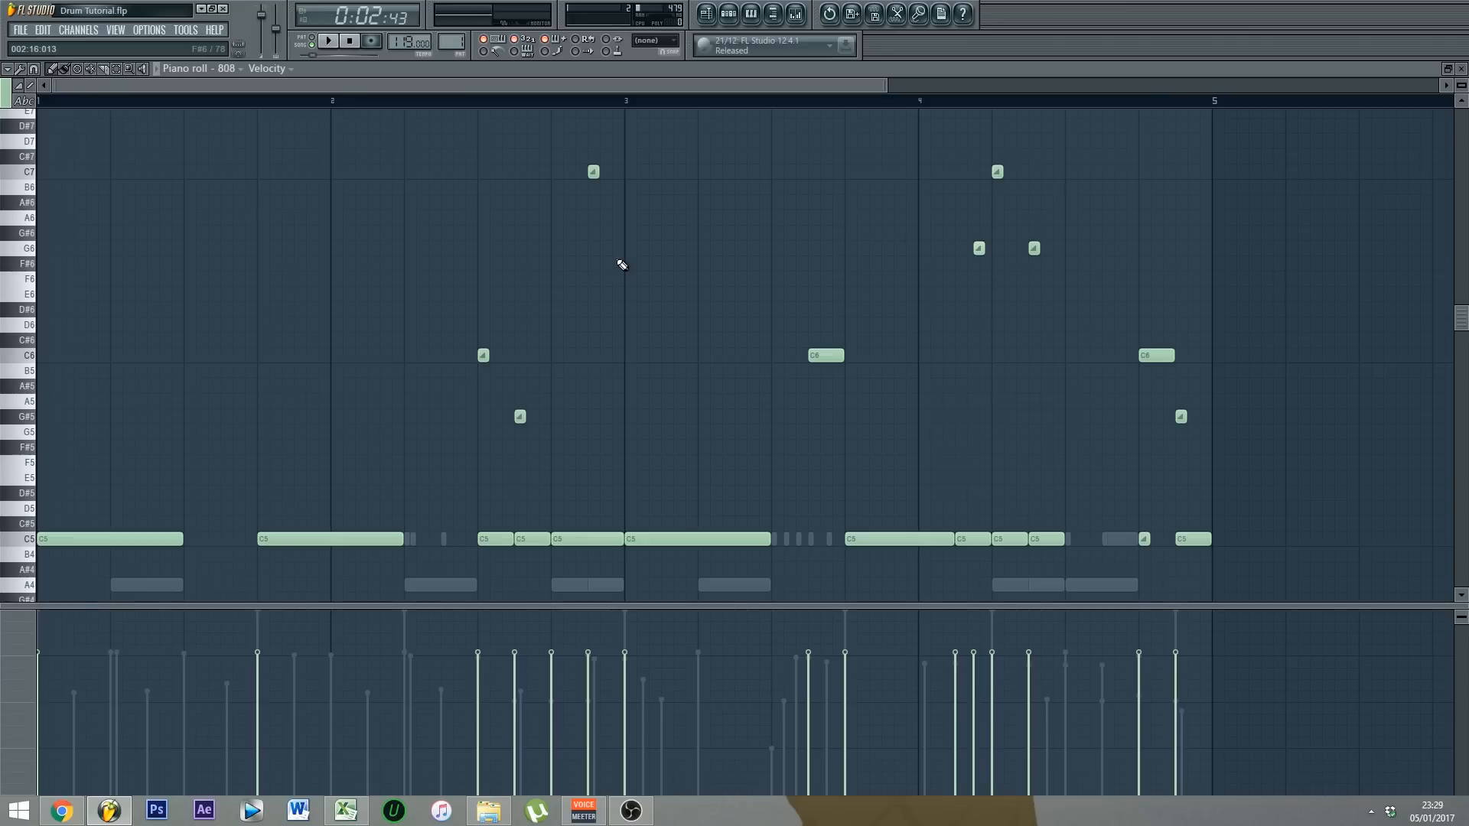
Step: Play the whole pattern from the start with the 808 notes on view, and stop it
key(space)
key(space)
click(350, 43)
key(space)
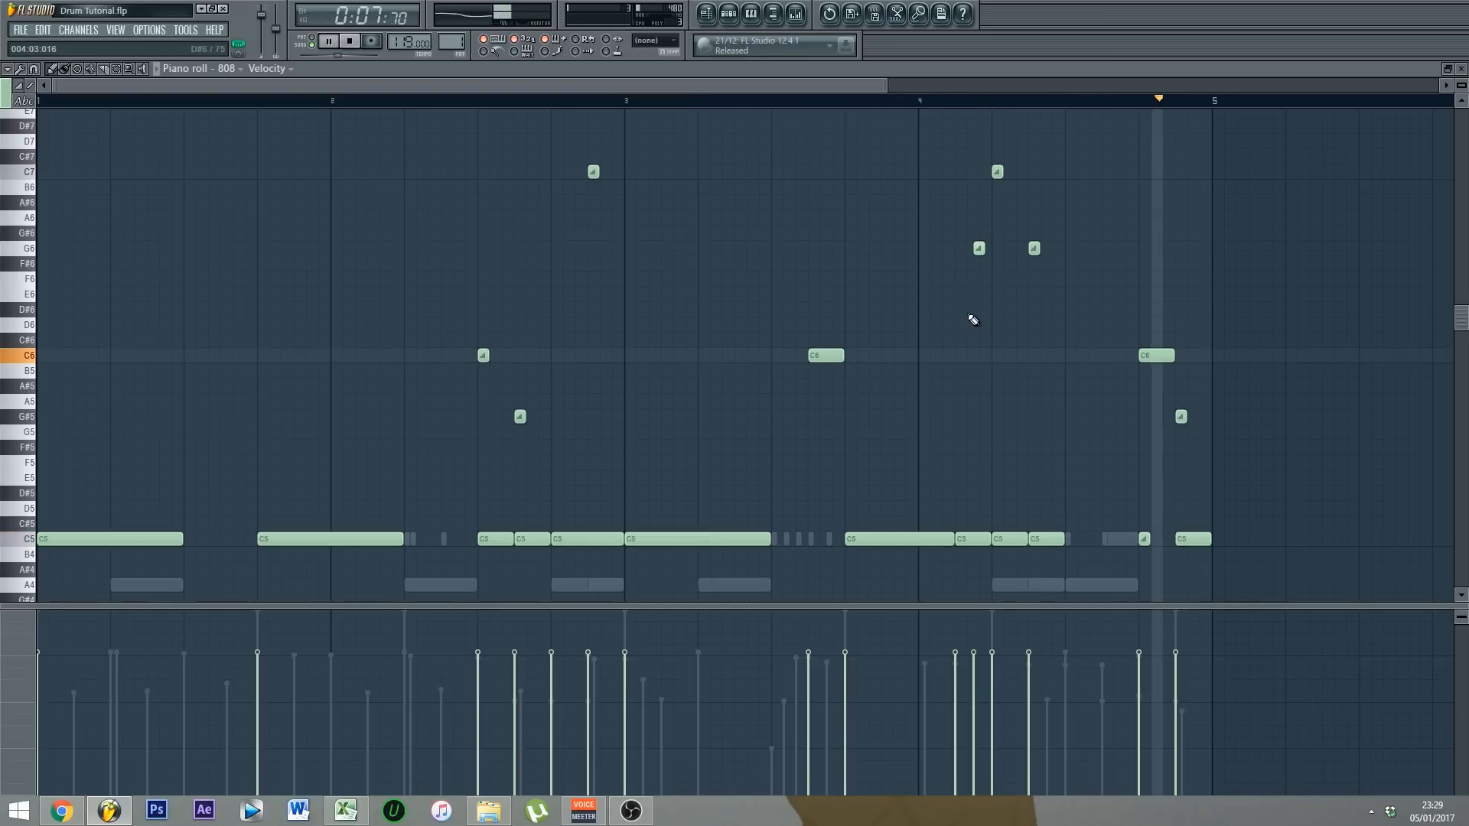
key(space)
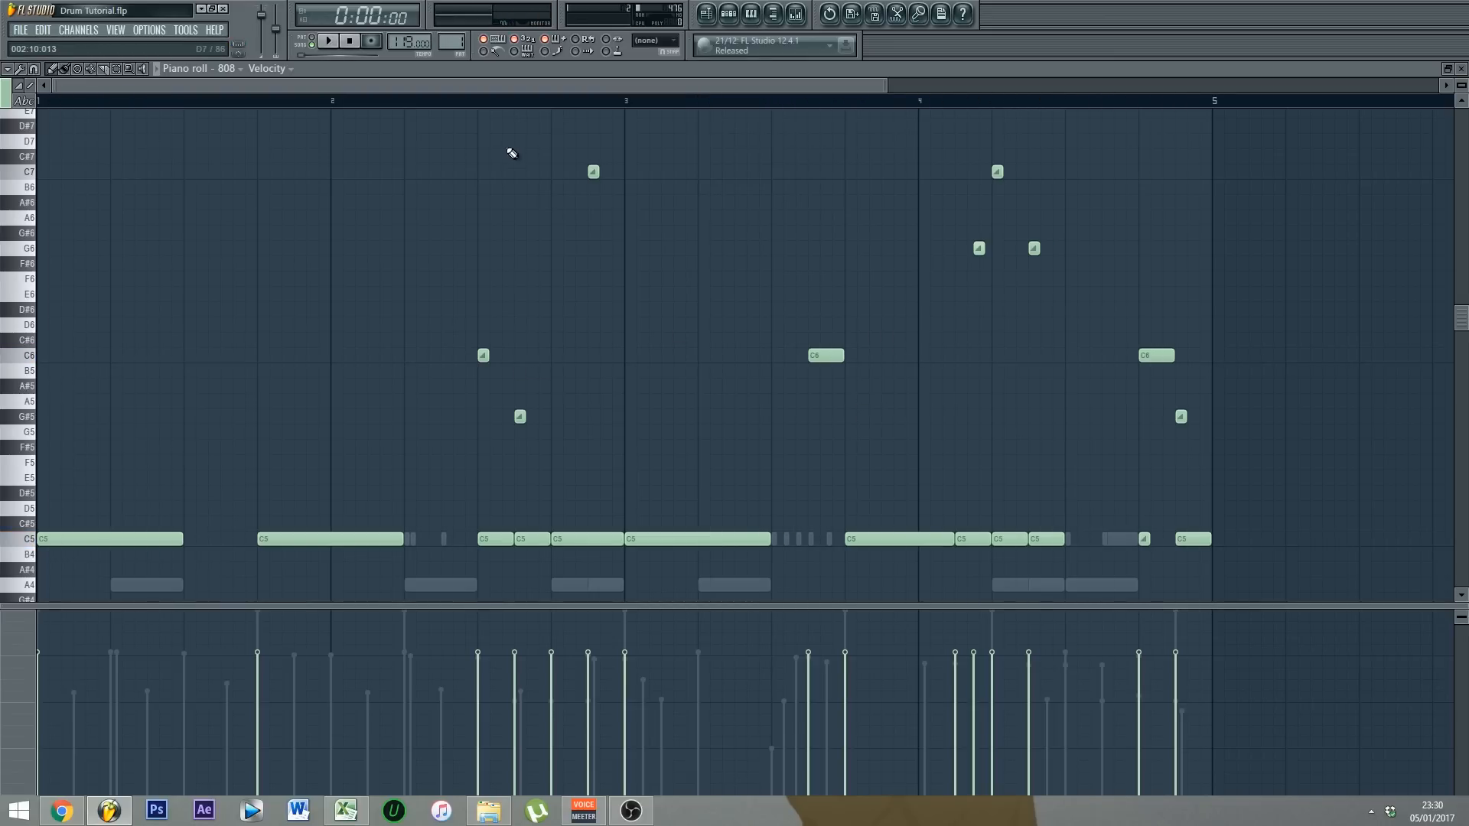
Step: Examine the note properties of the short C6 slide note in bar 2 of the 808 part
scroll(536, 176, down, 2)
scroll(676, 233, up, 1)
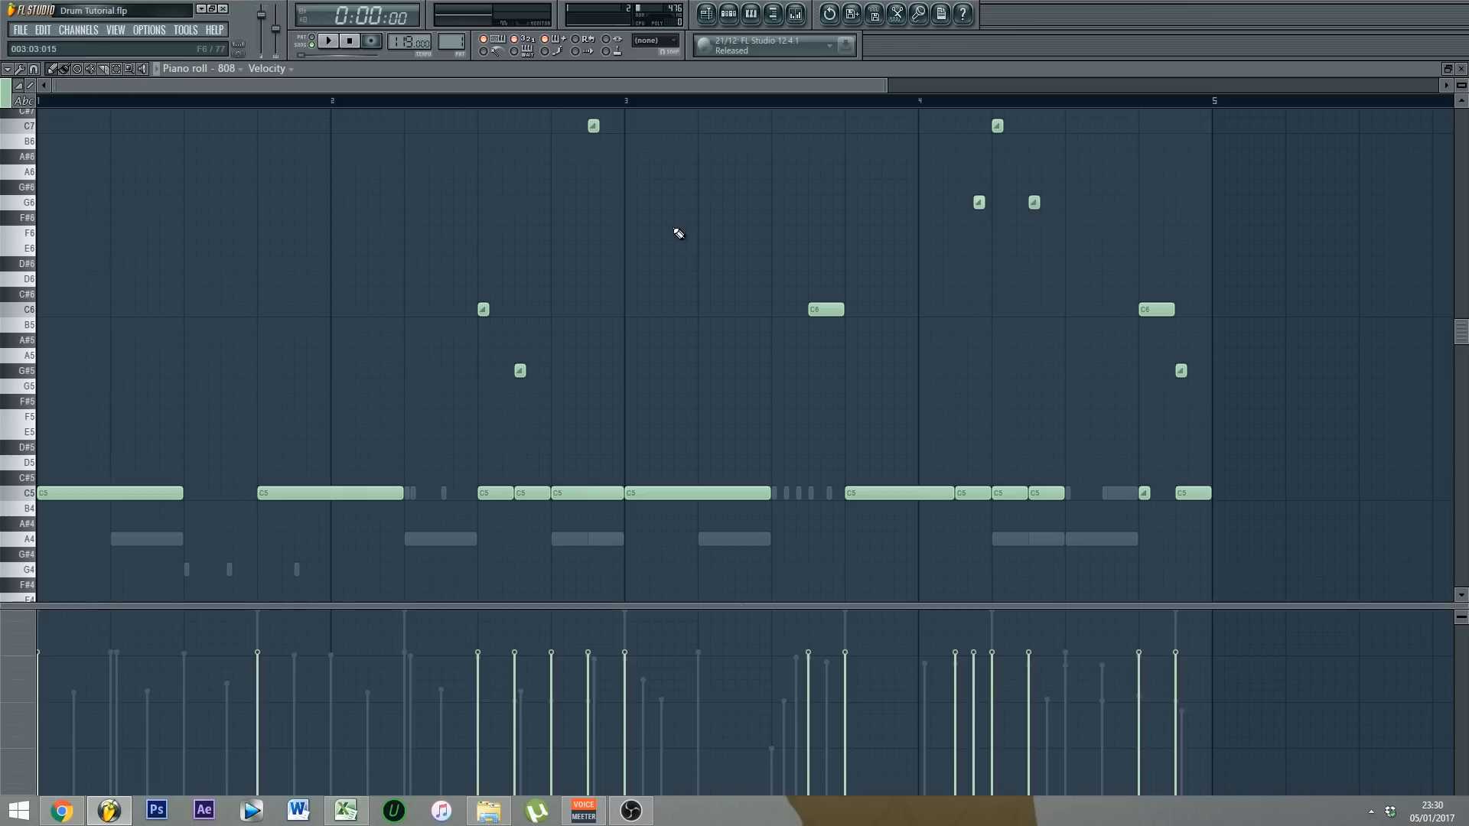
double_click(483, 309)
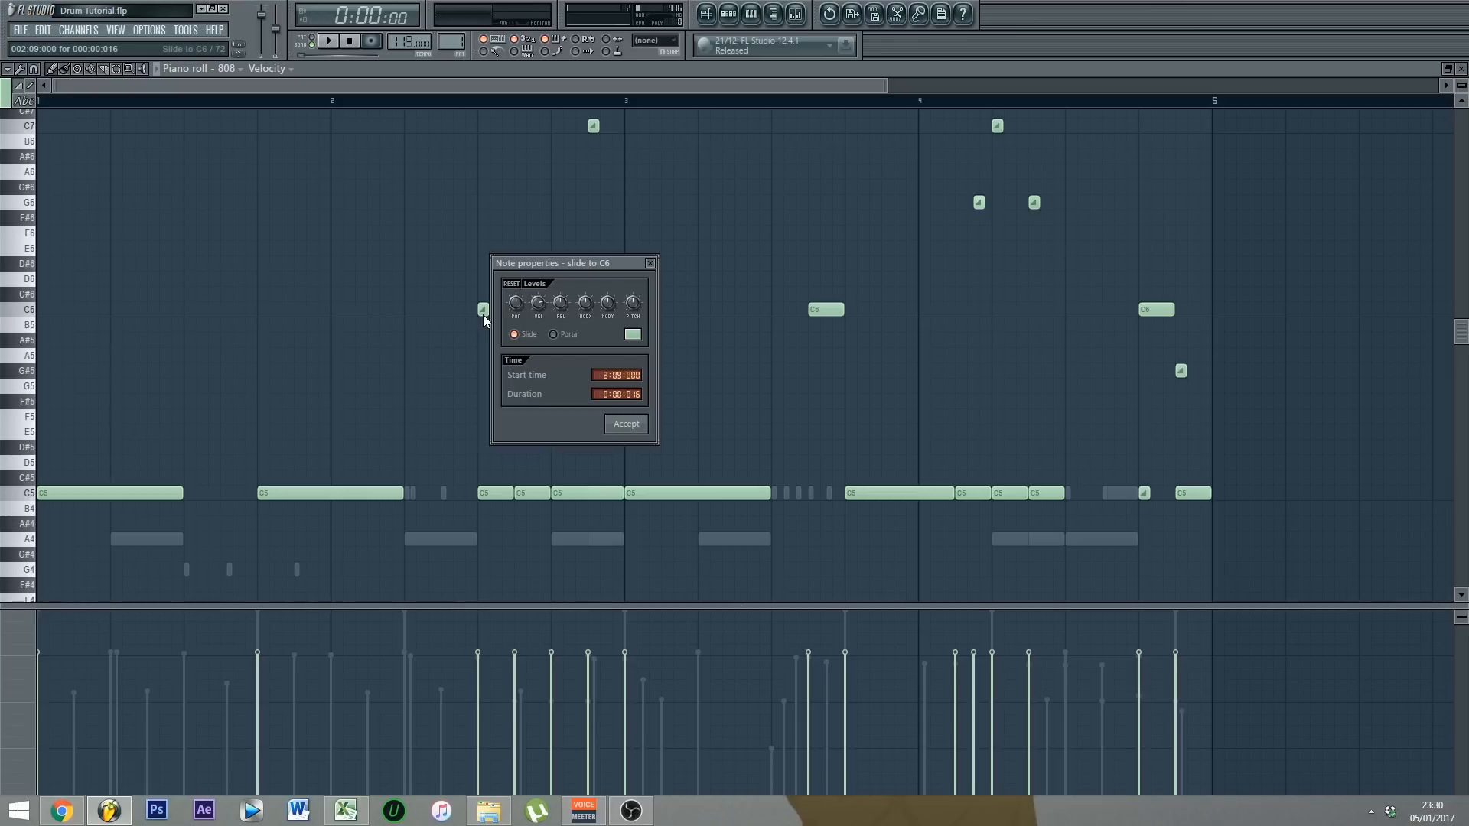
click(626, 423)
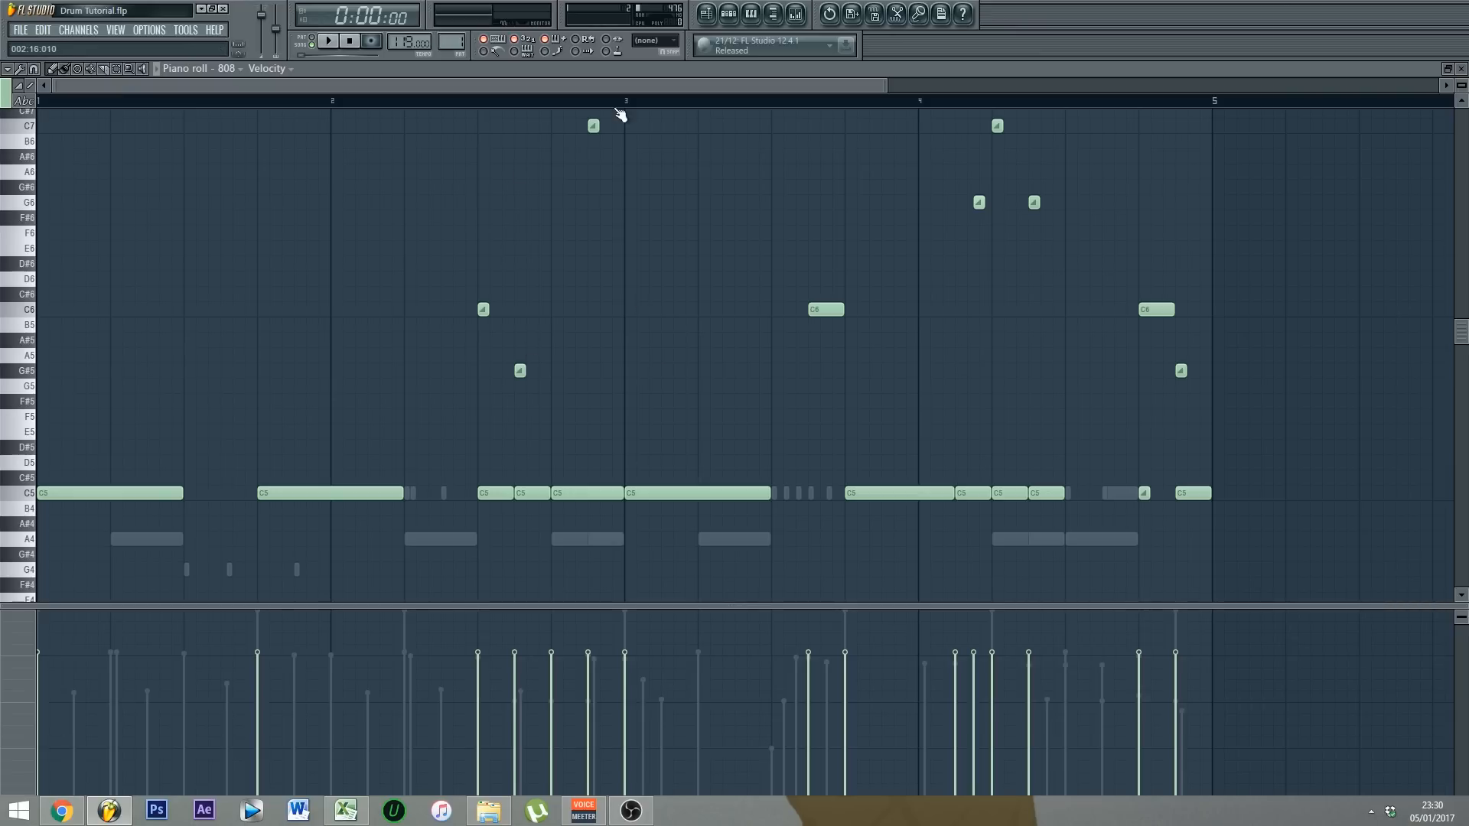
Step: Try deleting all the 808 slide notes in bars 2 and 4, and play the pattern without them
drag(612, 110, 434, 409)
drag(1132, 241, 927, 129)
drag(1225, 394, 1177, 365)
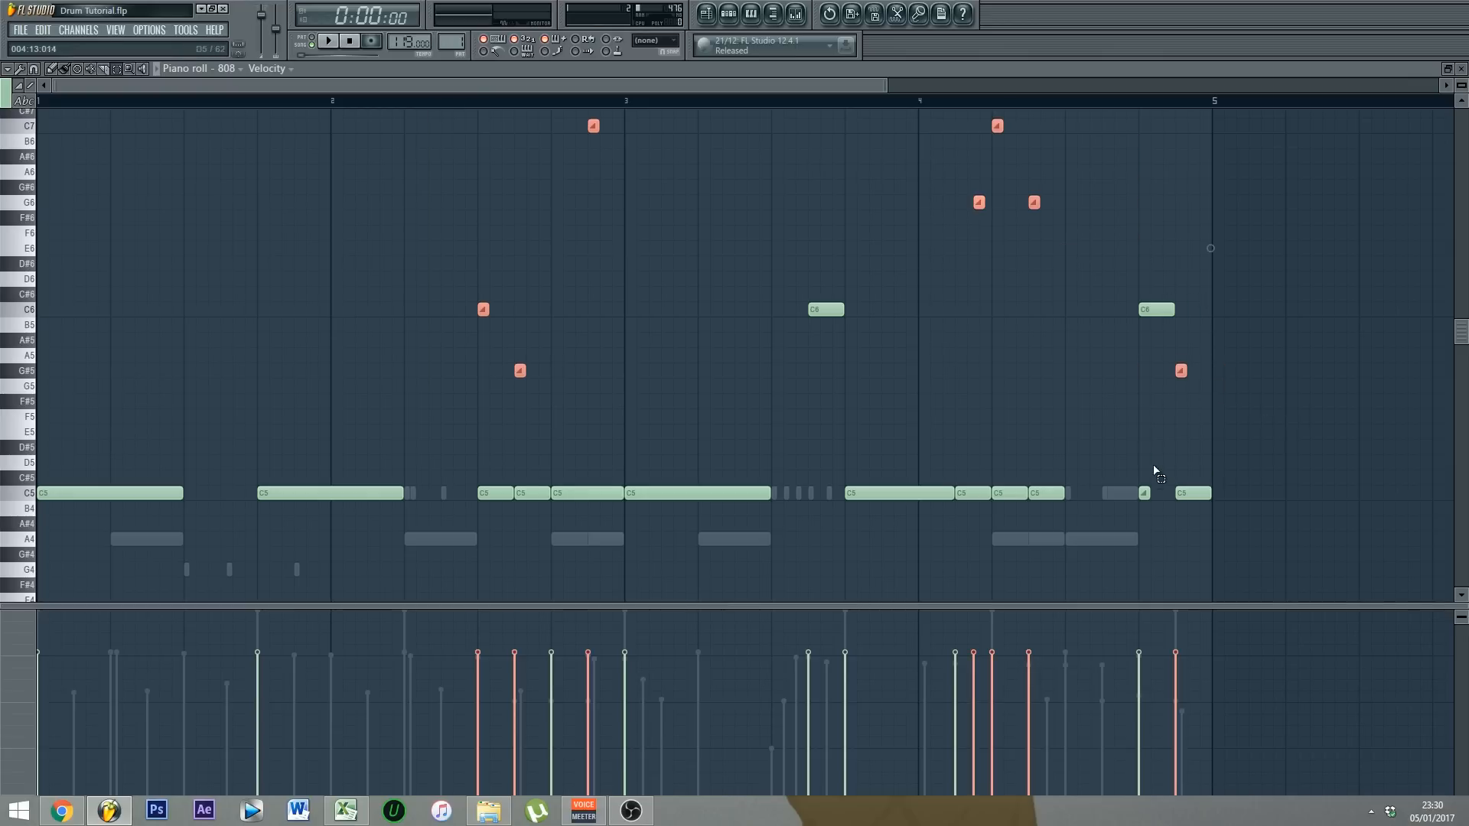
drag(1159, 508, 1135, 483)
key(Delete)
key(space)
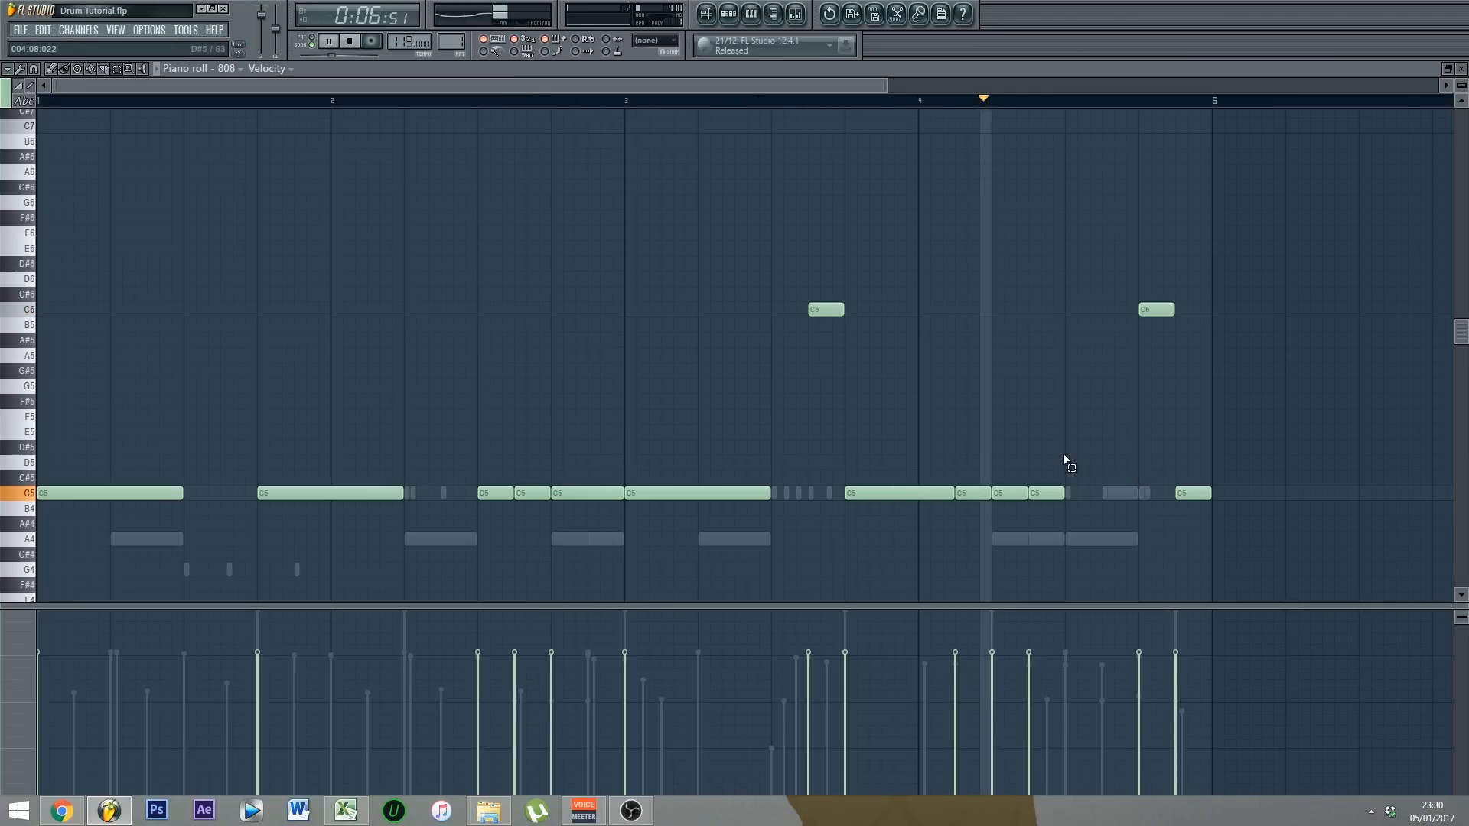
key(space)
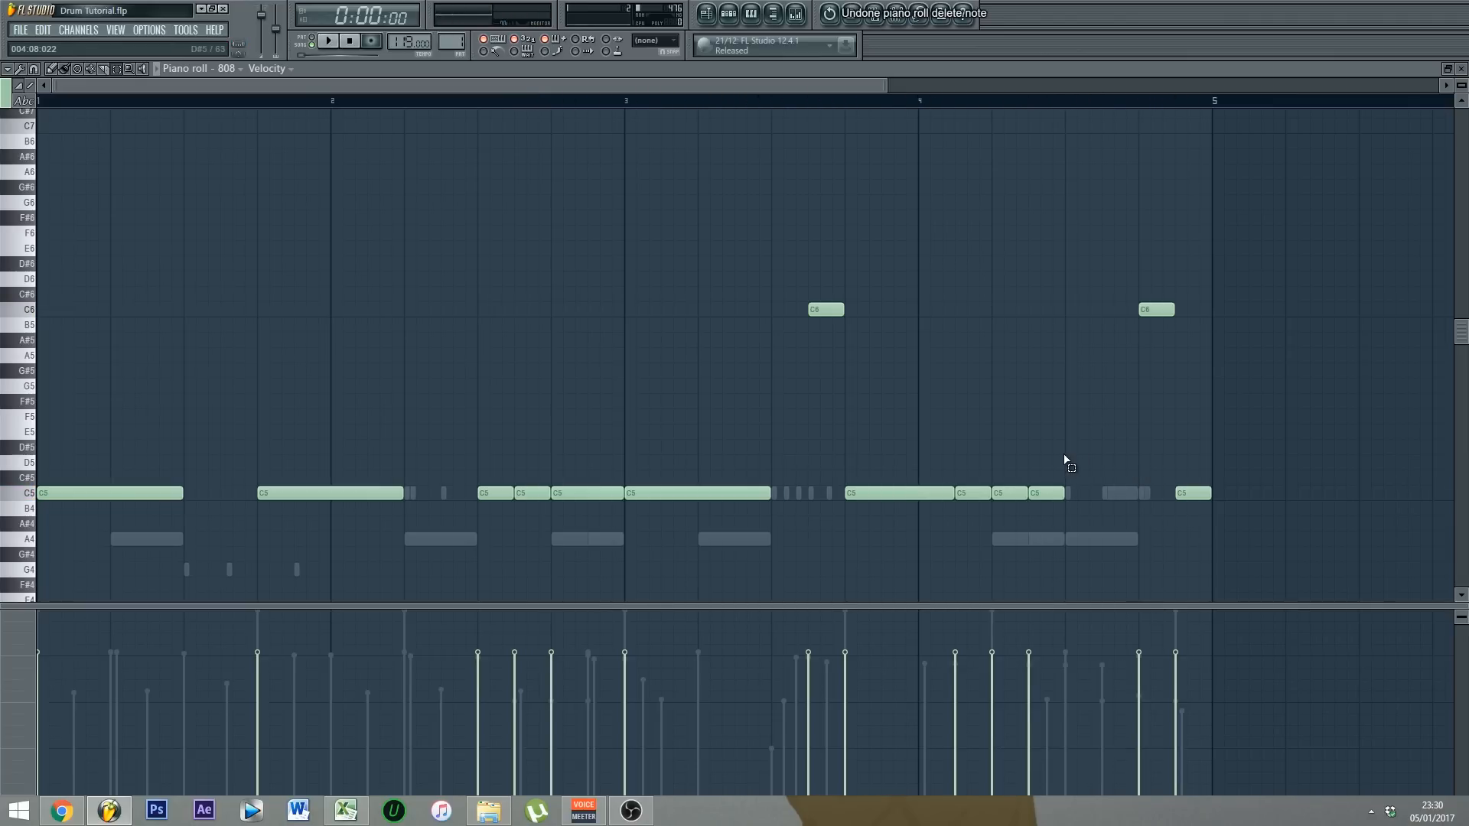
Step: Undo the deletion of the 808 slide notes and play the pattern with them
key(ctrl+z)
key(space)
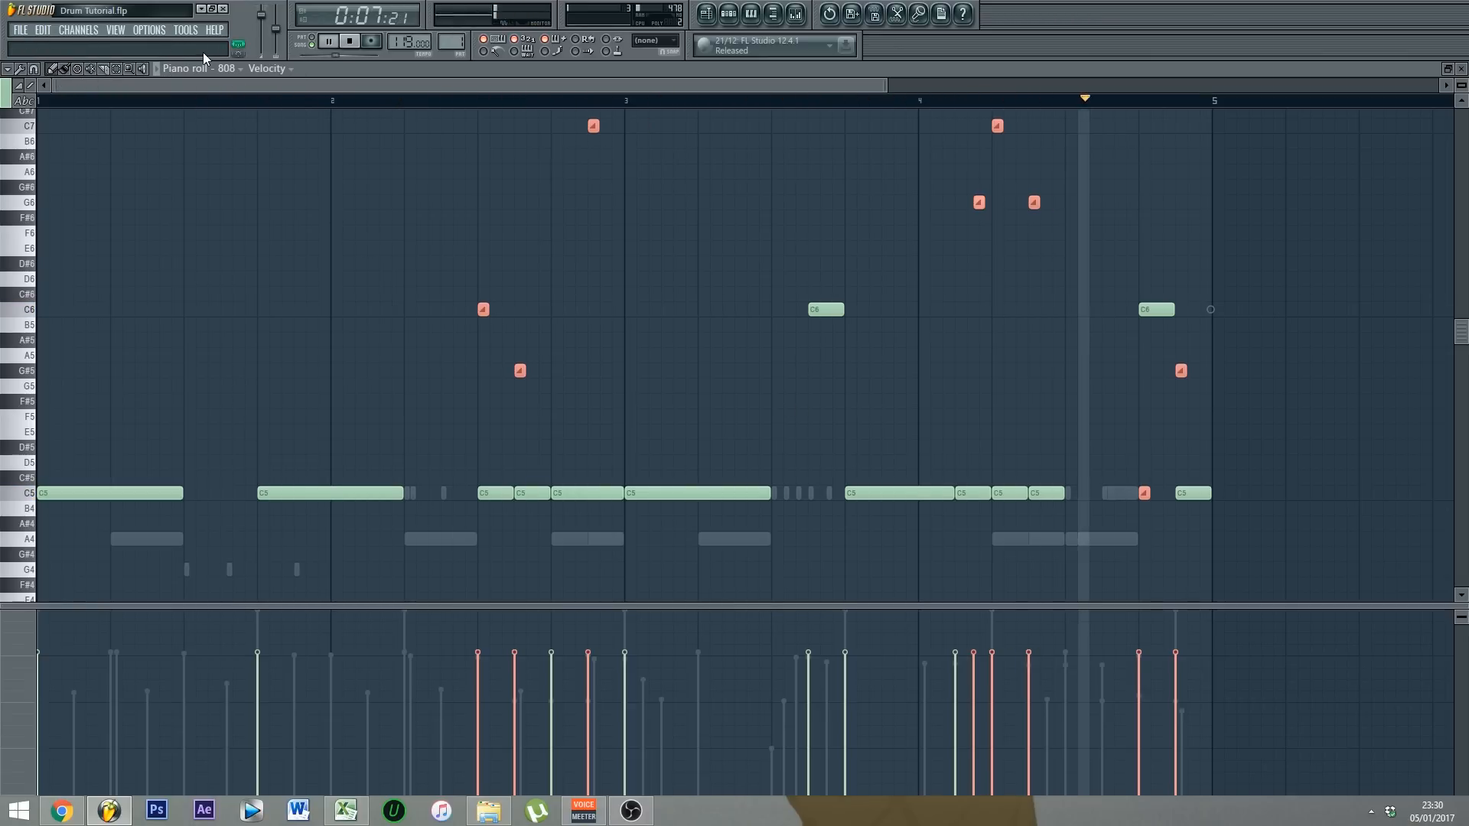
key(space)
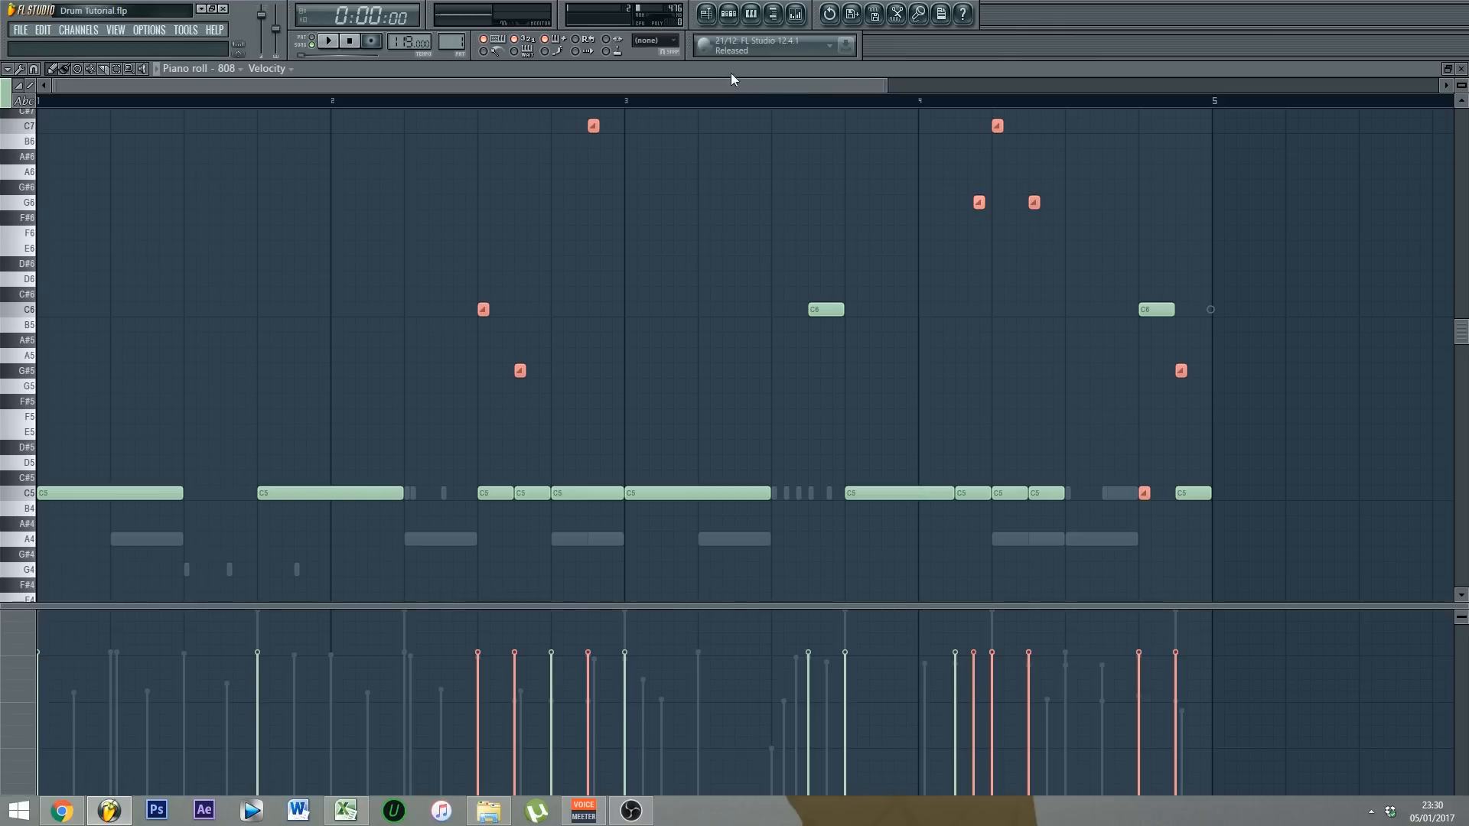
Step: Reopen the 808 part's notes from the channel rack and examine the complete four-bar pattern with its slide notes
click(728, 15)
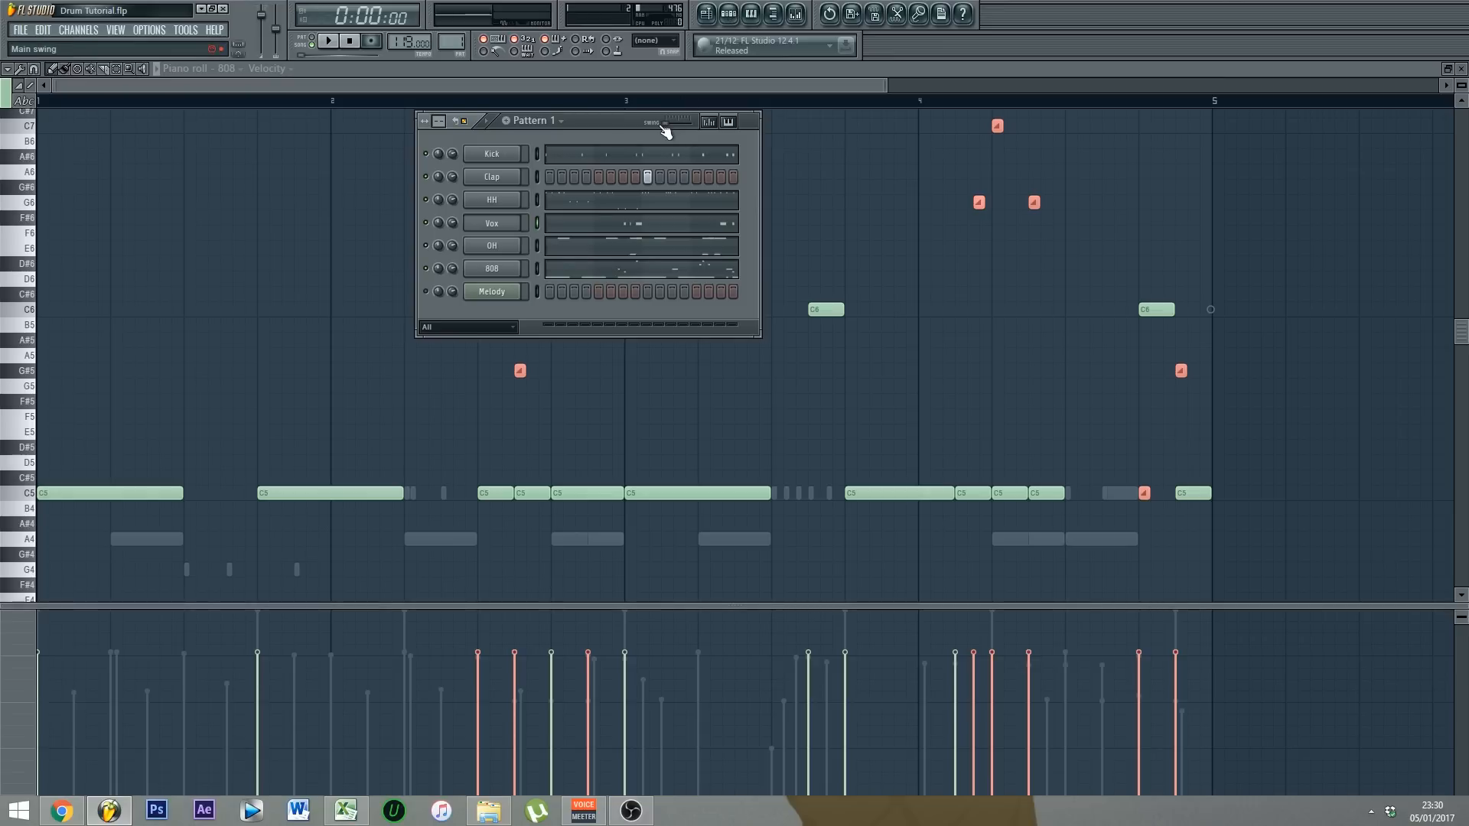
click(621, 272)
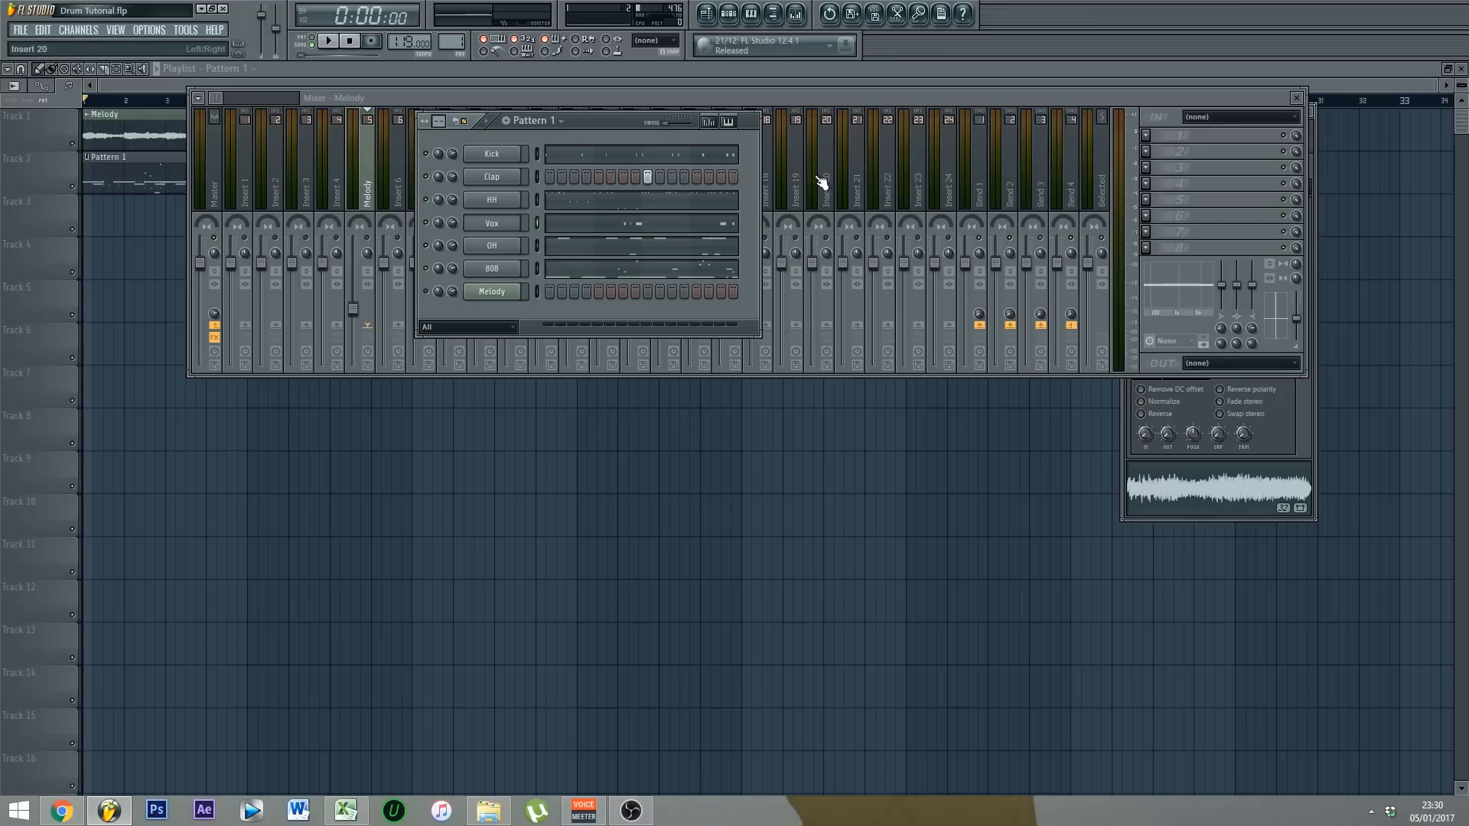
click(604, 274)
drag(595, 85, 876, 86)
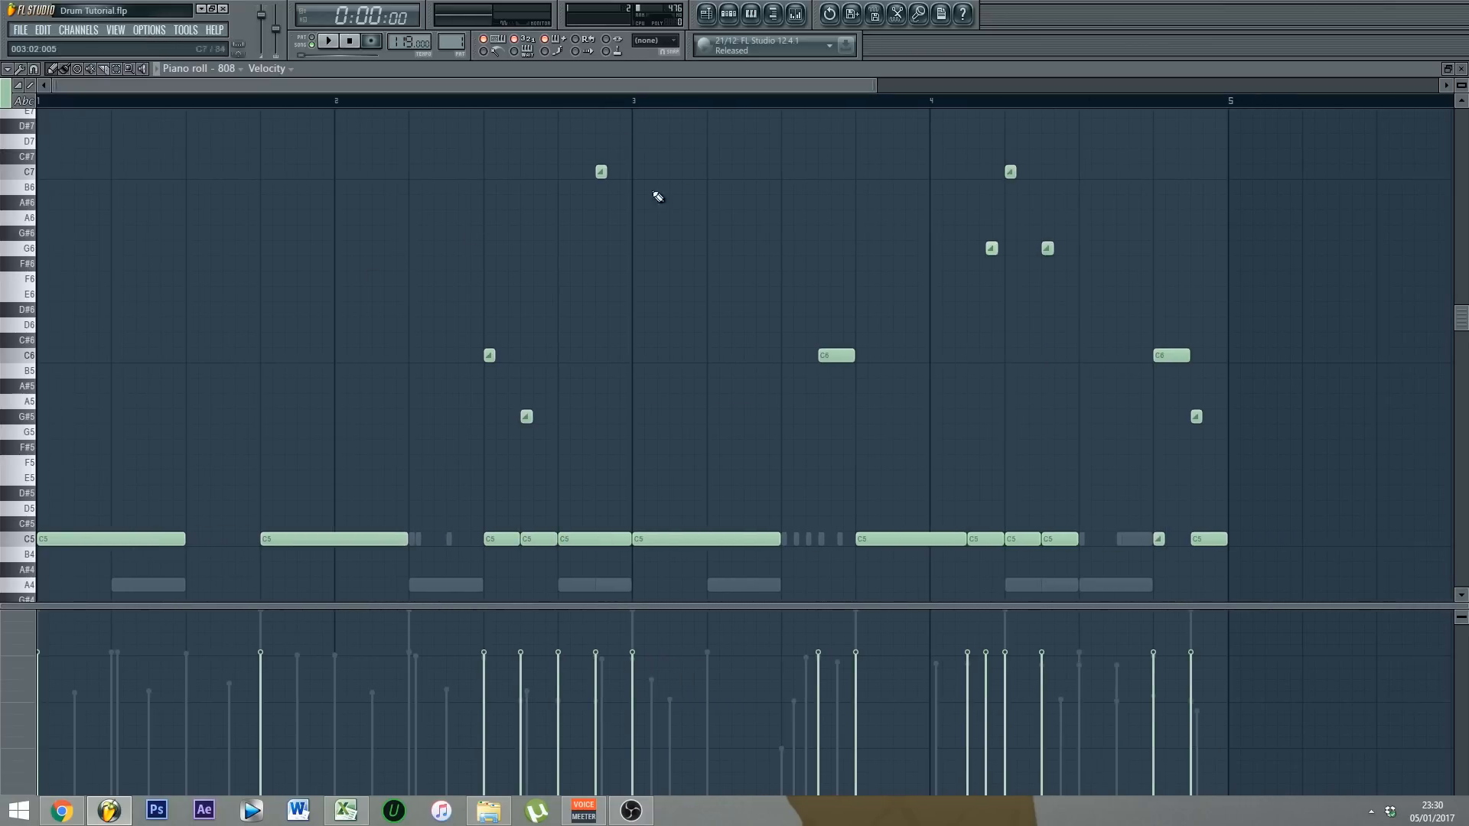
click(728, 14)
click(672, 277)
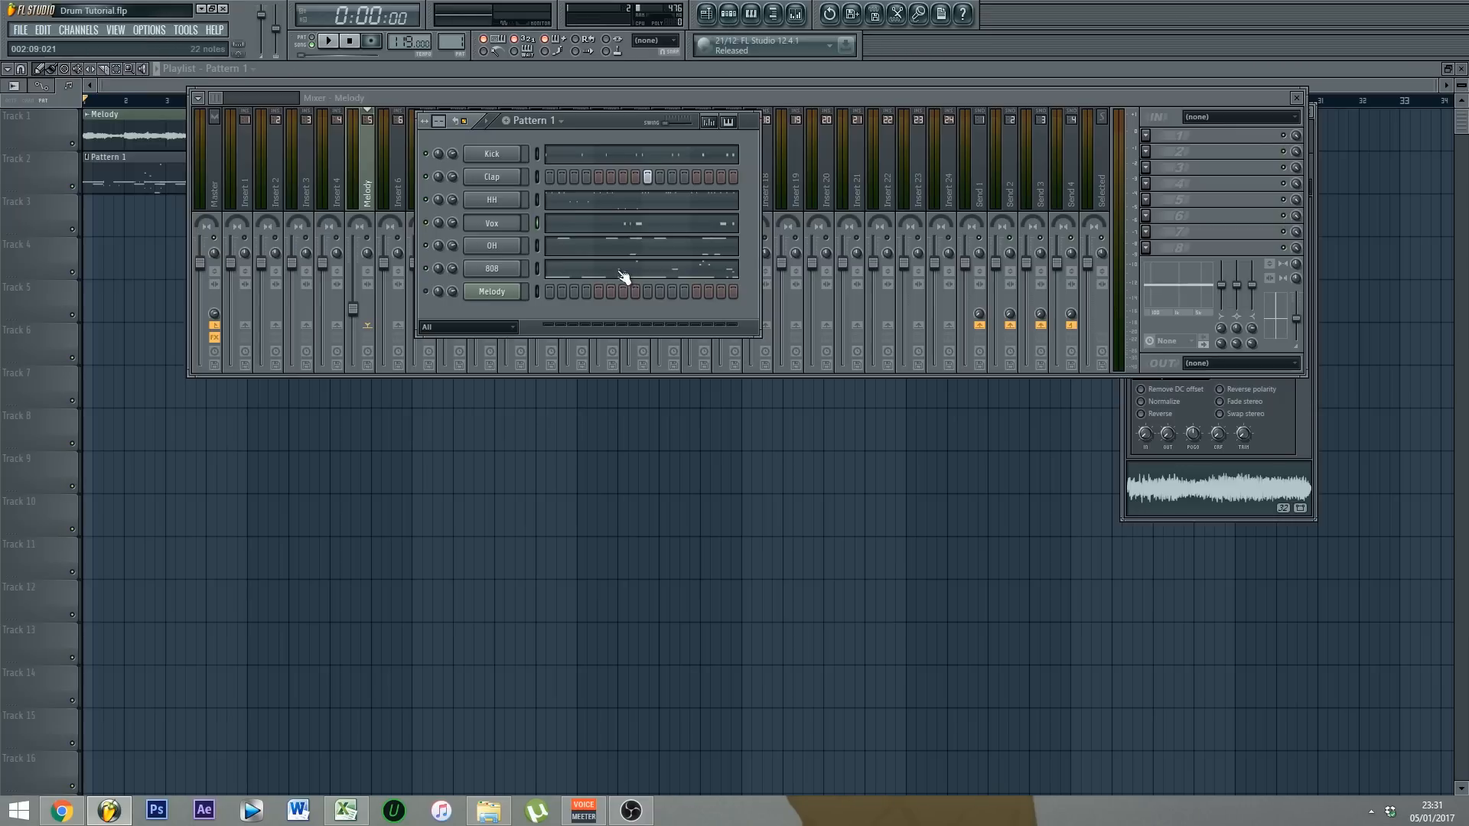
click(638, 266)
drag(596, 87, 976, 87)
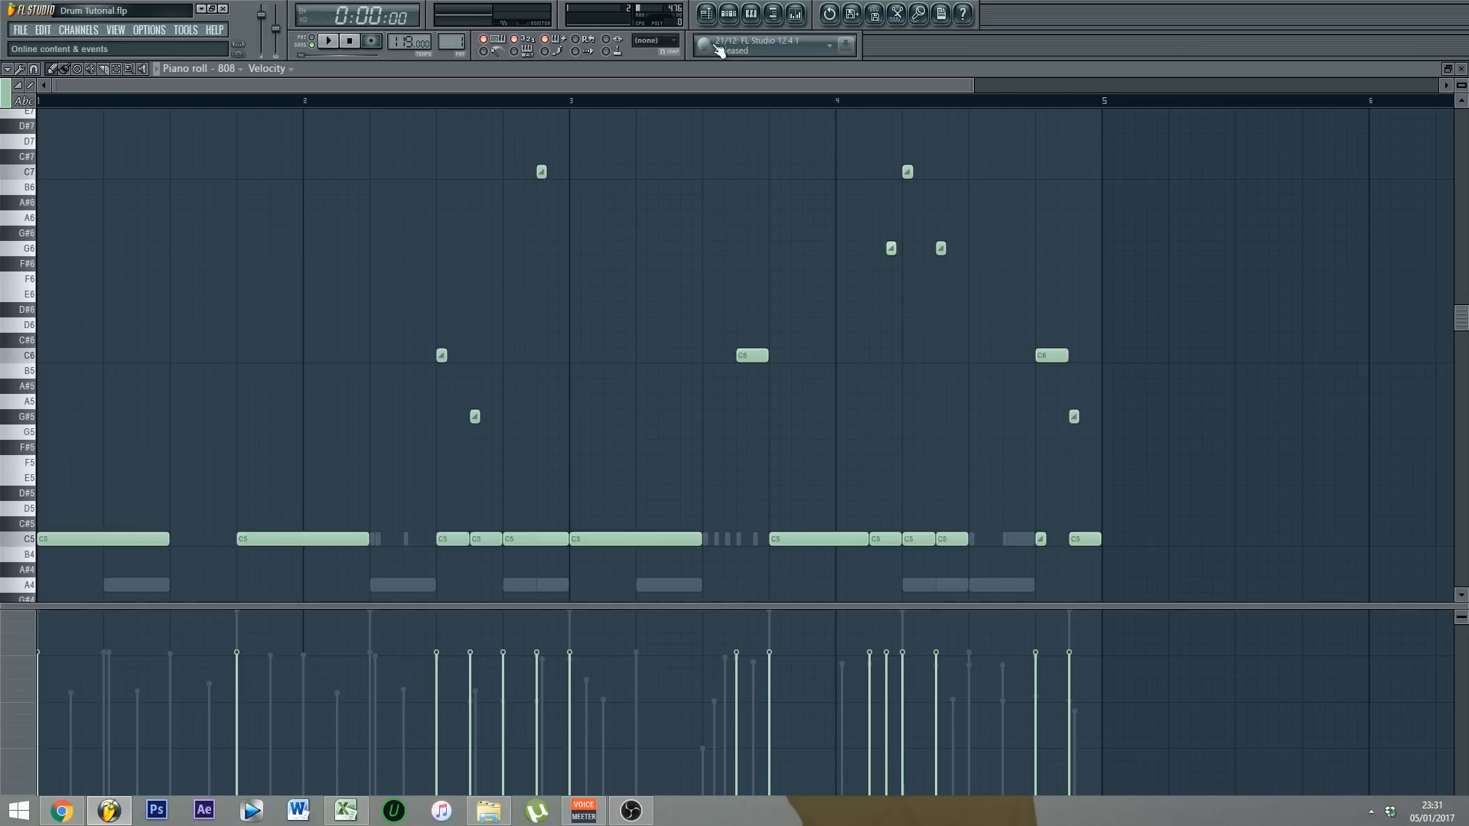
Step: Show the HH part's notes and velocities across all four bars, and bring the channel rack up over them
click(728, 13)
click(604, 204)
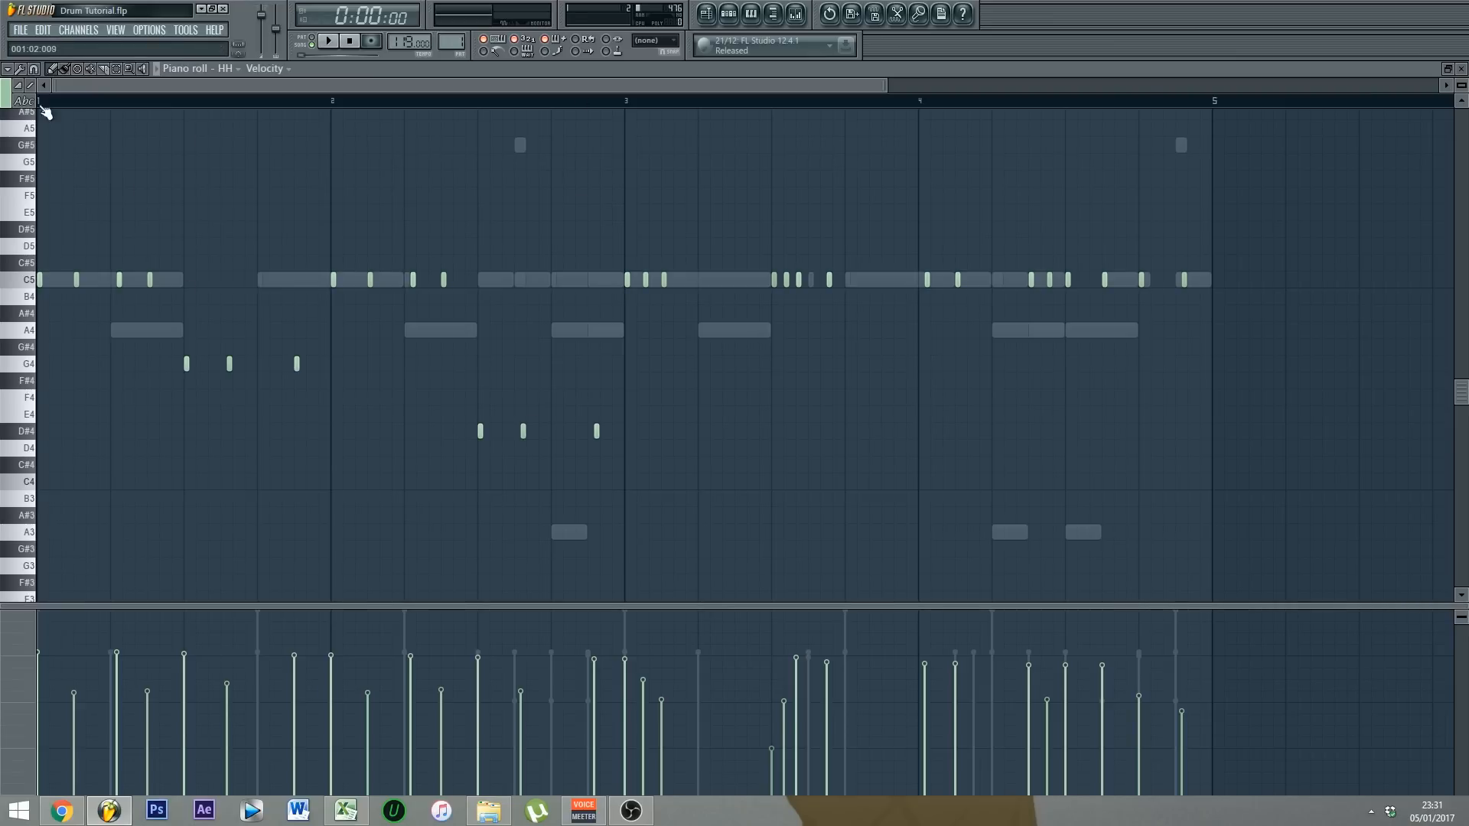
click(728, 19)
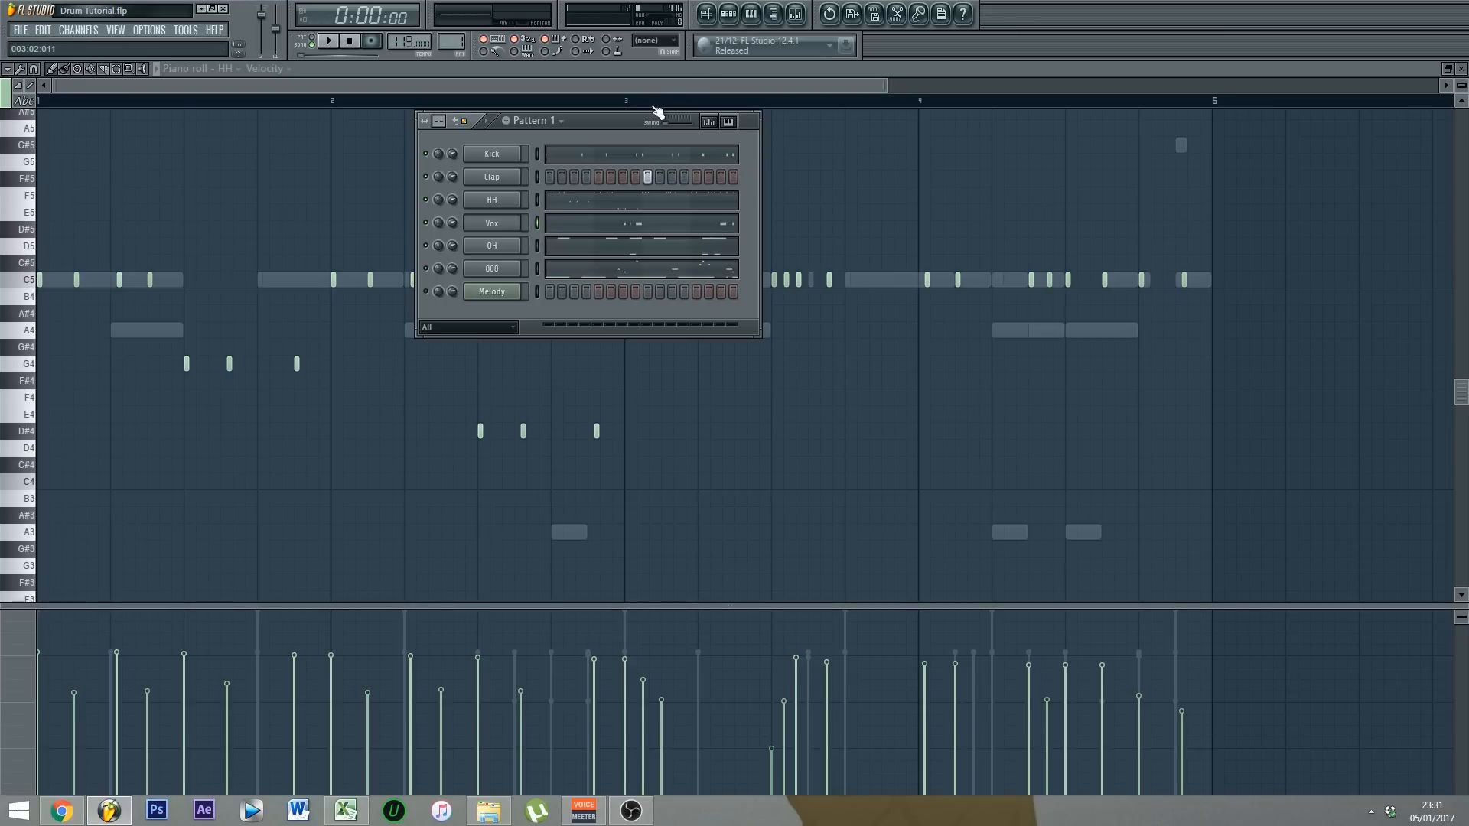
click(726, 13)
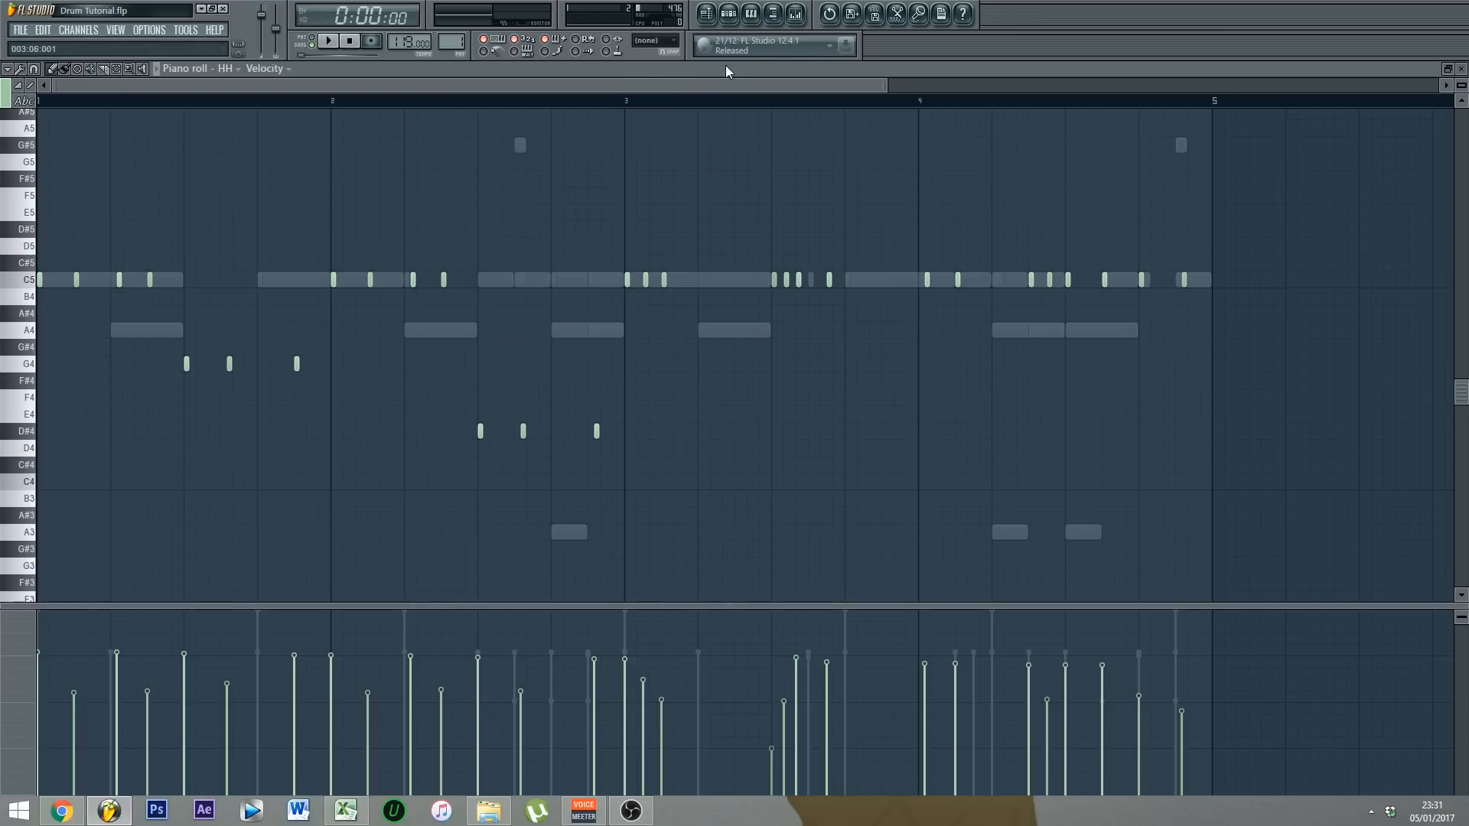
click(727, 13)
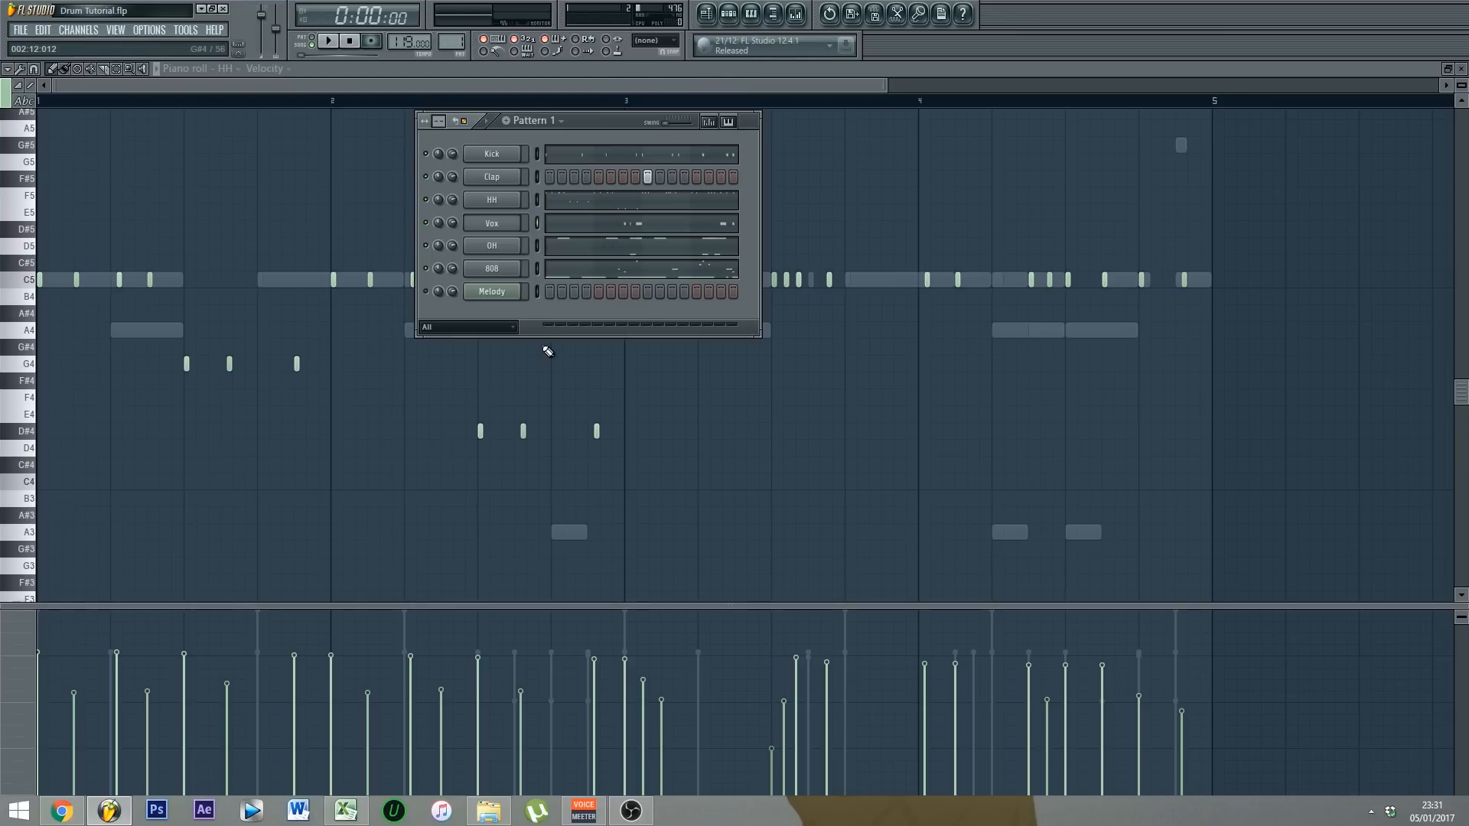